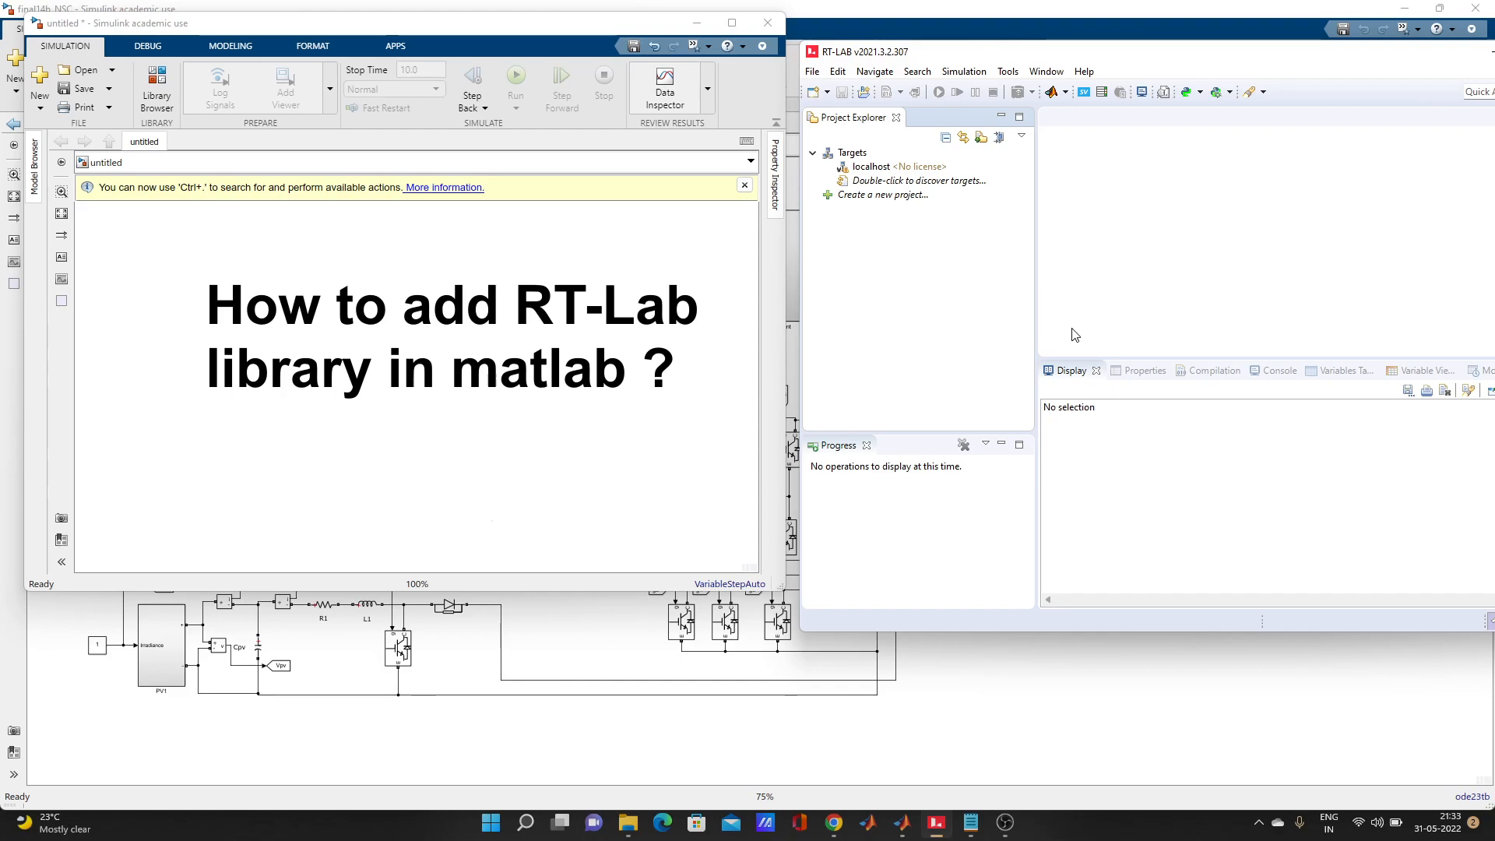
- Review the OPAL-RT setup script paths listed in the untitled Notepad note
{"action": "left_click", "coordinate": [973, 831]}
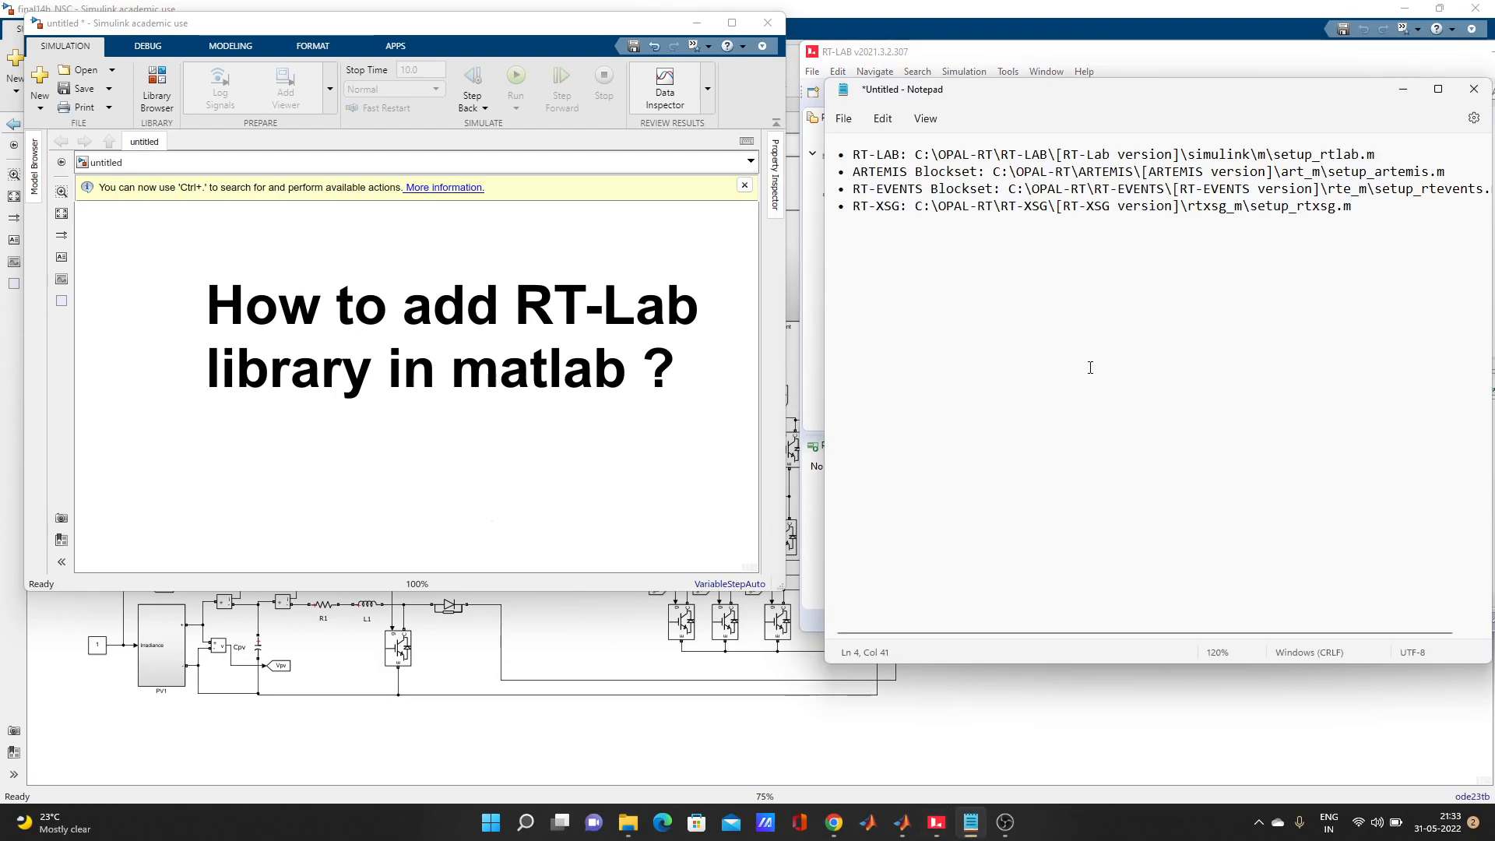
{"action": "left_click", "coordinate": [1401, 90]}
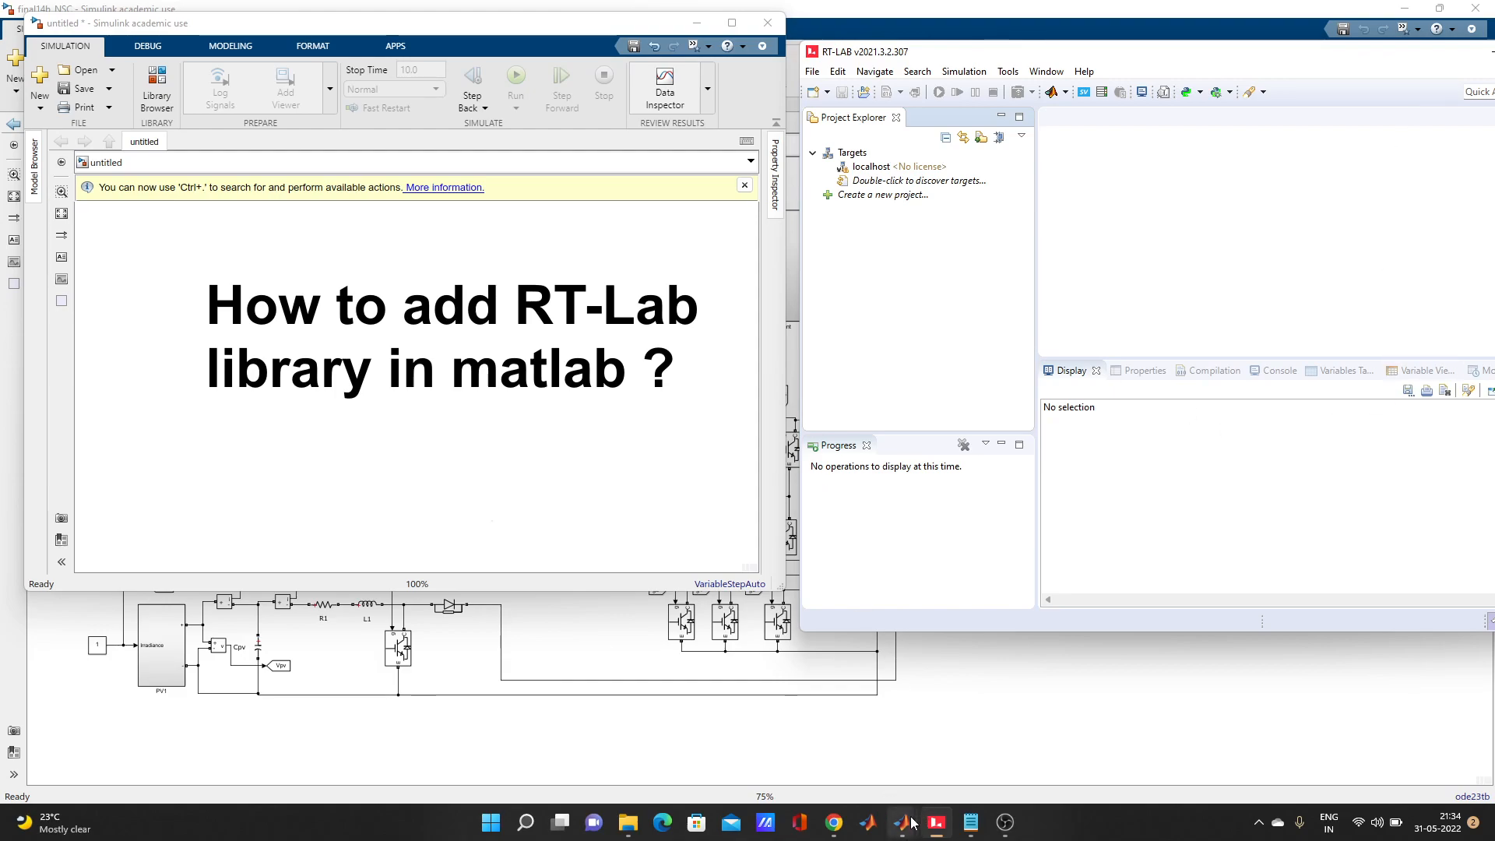
- Switch to the Simulink Library Browser and check its library list for RT-LAB entries
{"action": "mouse_move", "coordinate": [913, 822]}
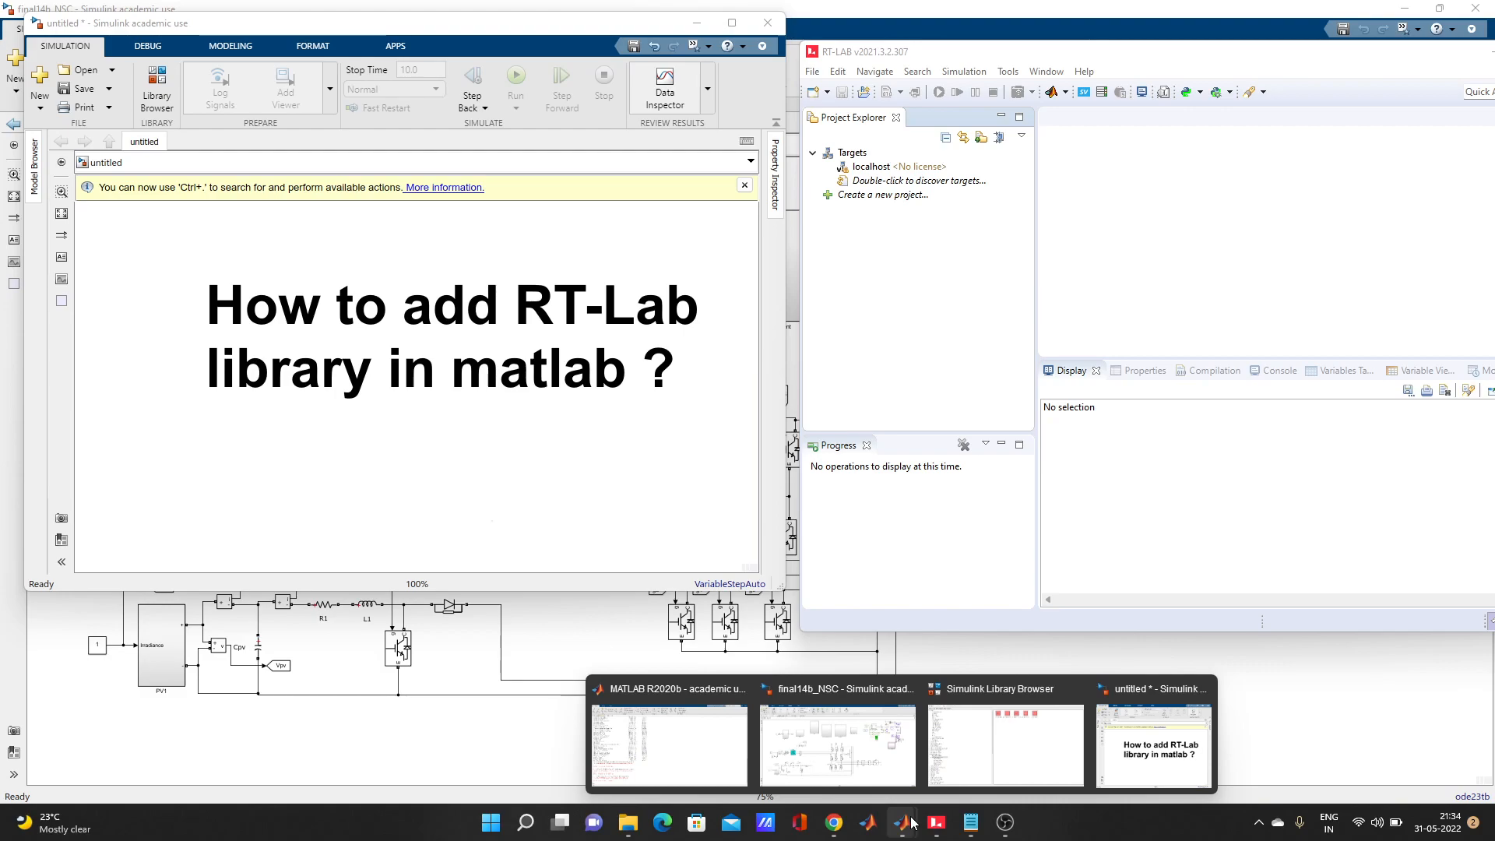
{"action": "left_click", "coordinate": [946, 63]}
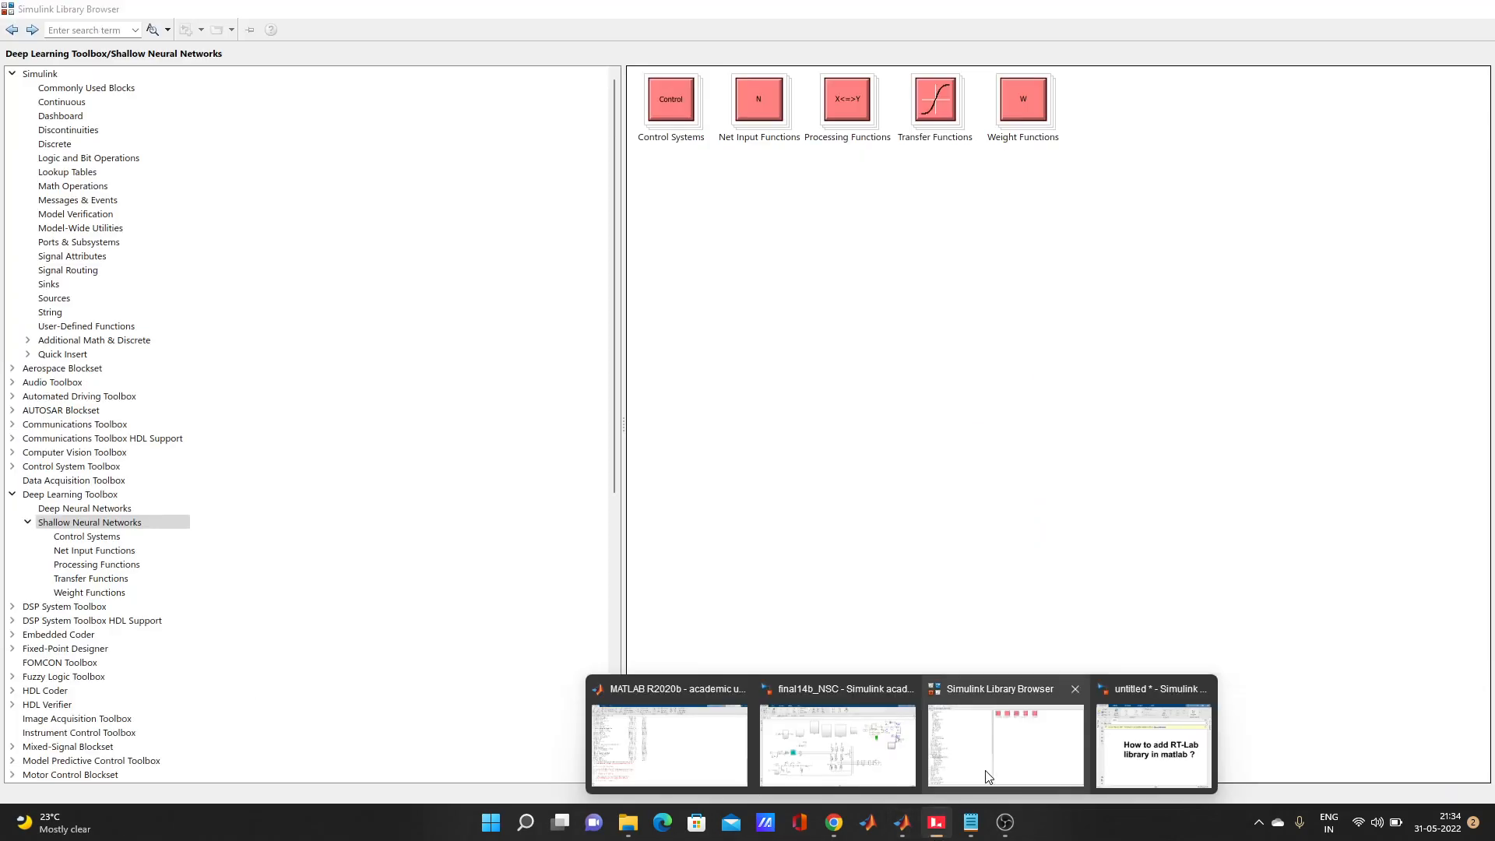
{"action": "left_click", "coordinate": [987, 775]}
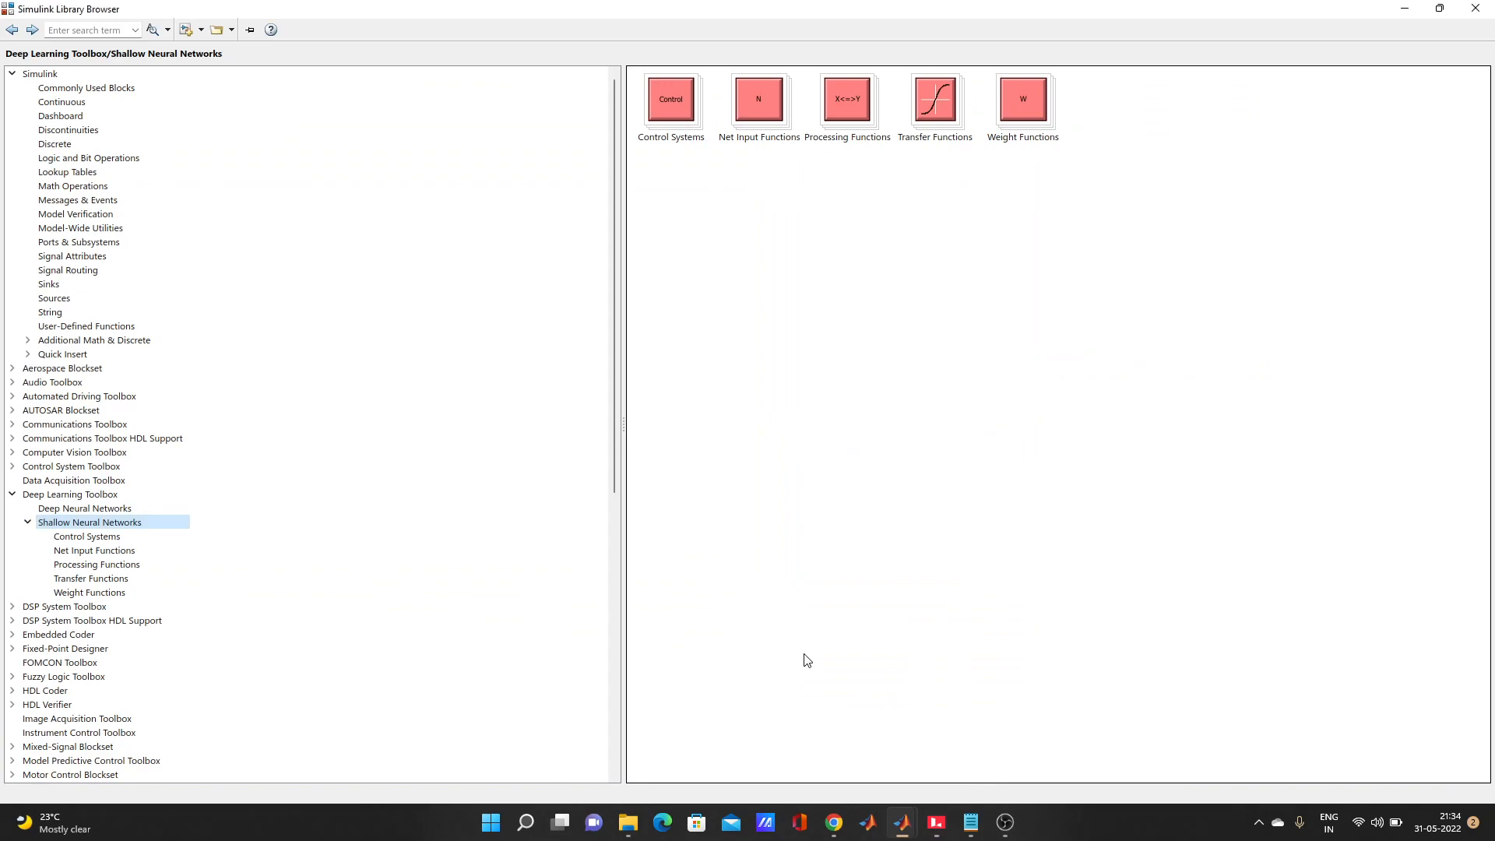
{"action": "left_click", "coordinate": [12, 74]}
{"action": "scroll", "coordinate": [145, 582], "scroll_direction": "down", "scroll_amount": 5}
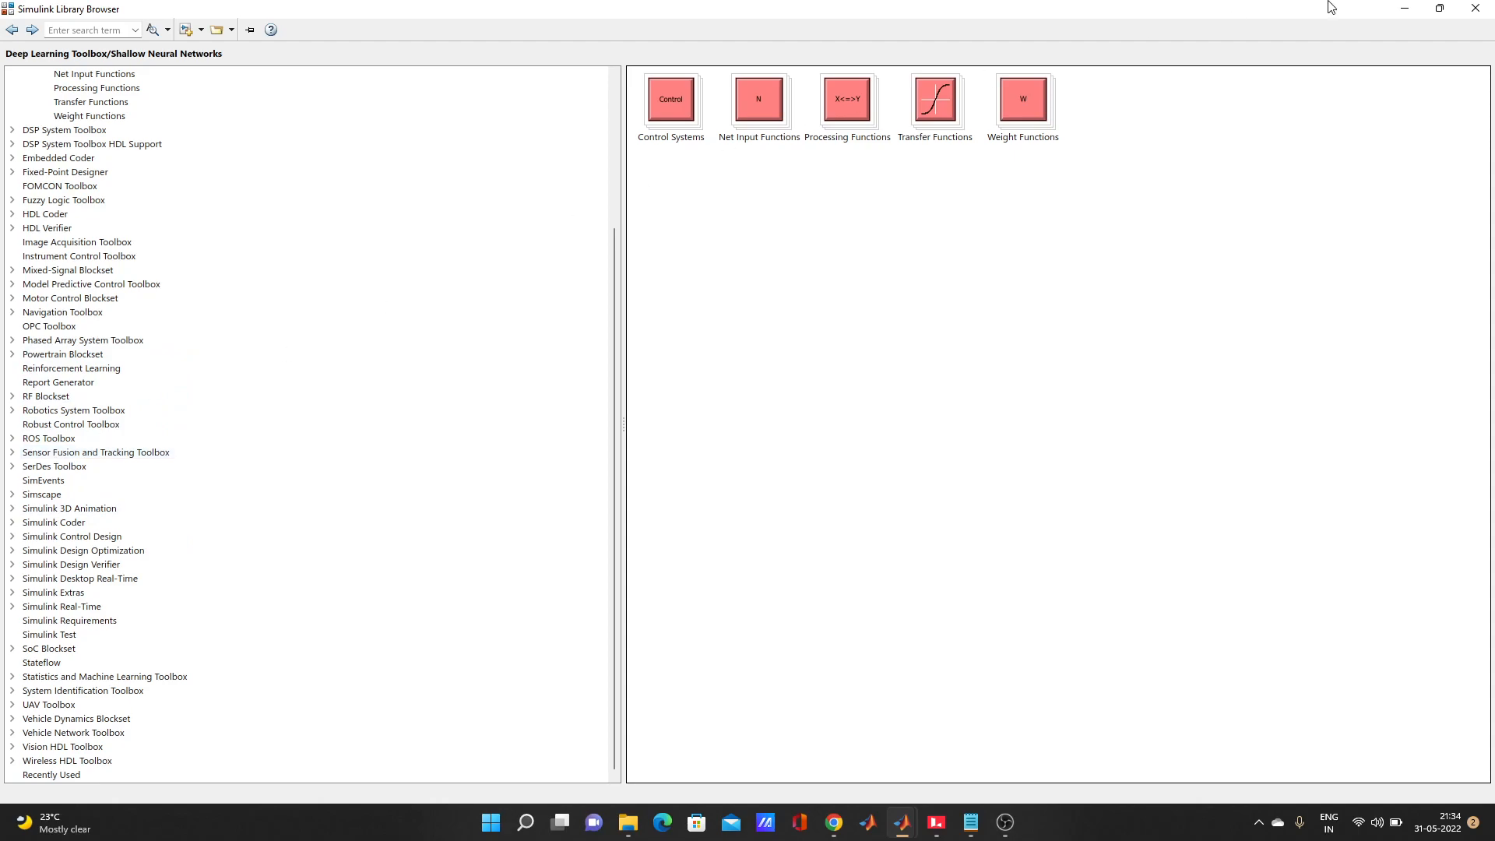
{"action": "left_click", "coordinate": [1405, 10]}
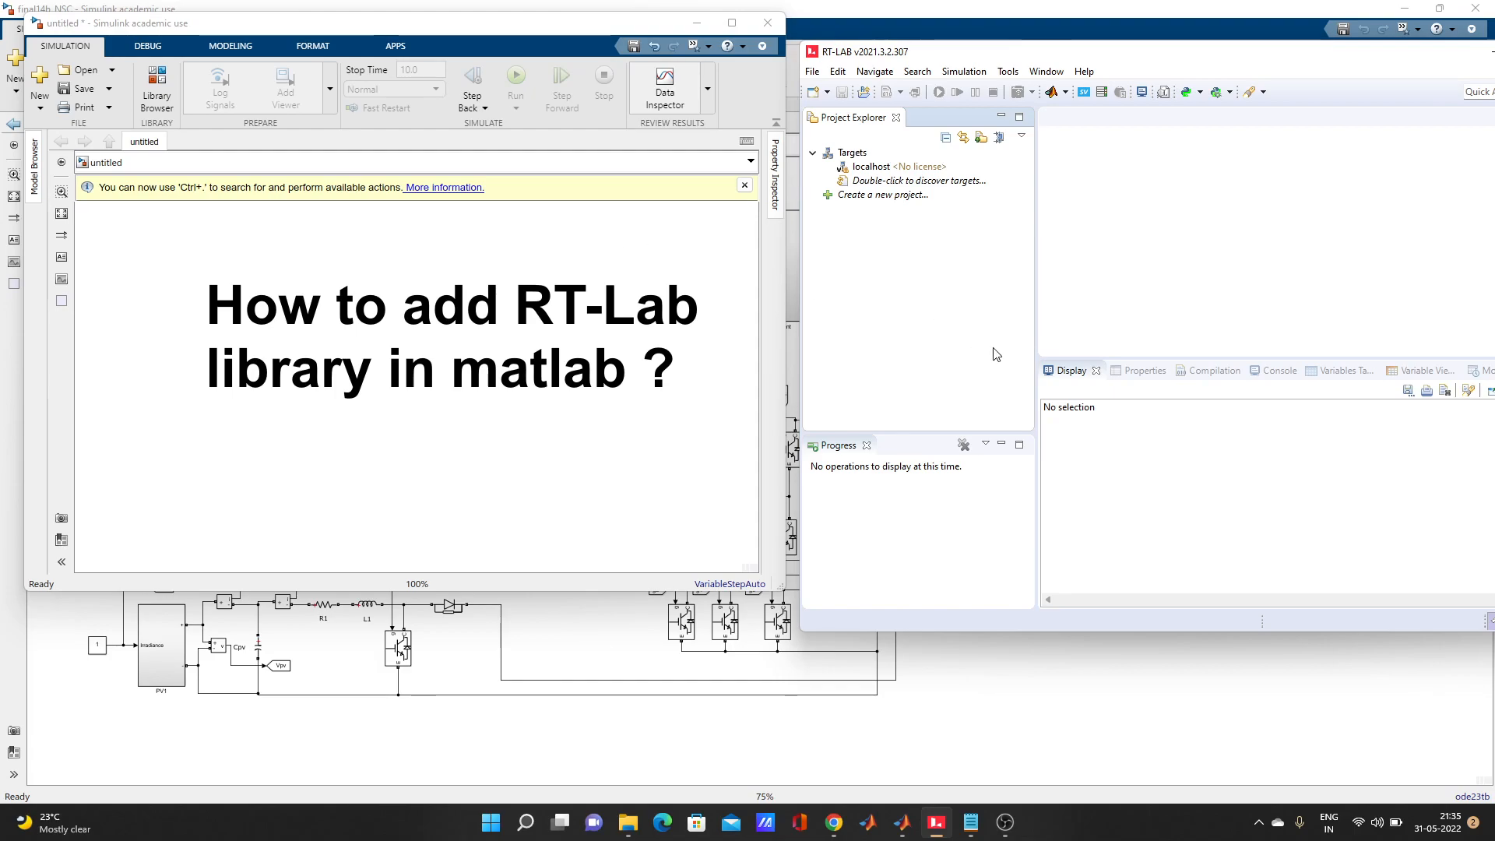
- Return to the Notepad note and examine the RT-LAB path, C:\OPAL-RT\RT-LAB\[RT-Lab version]\simulink\m\setup_rtlab.m
{"action": "mouse_move", "coordinate": [936, 822]}
{"action": "mouse_move", "coordinate": [933, 776]}
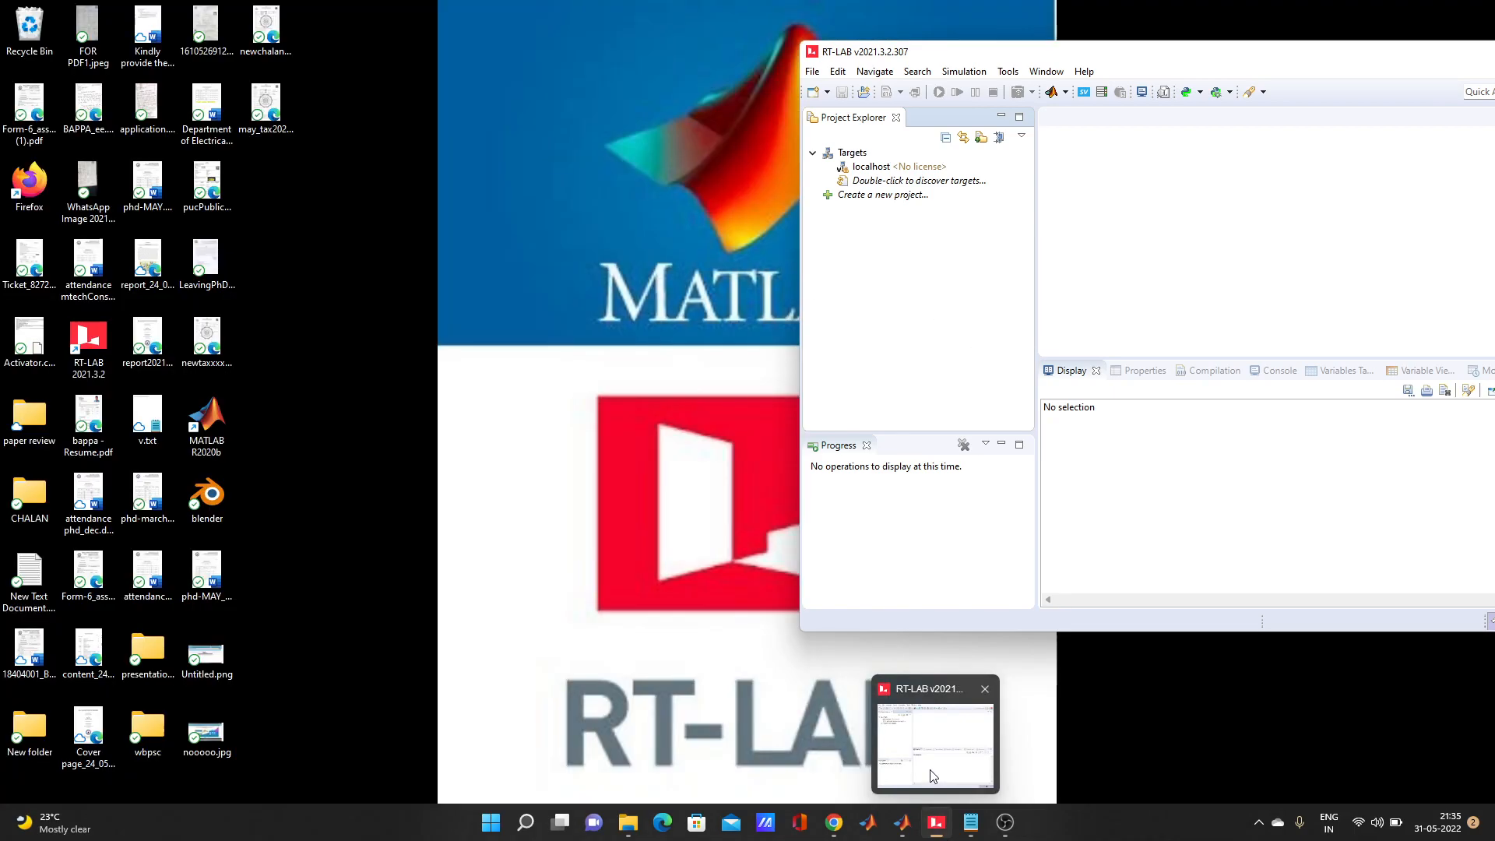
{"action": "mouse_move", "coordinate": [995, 742]}
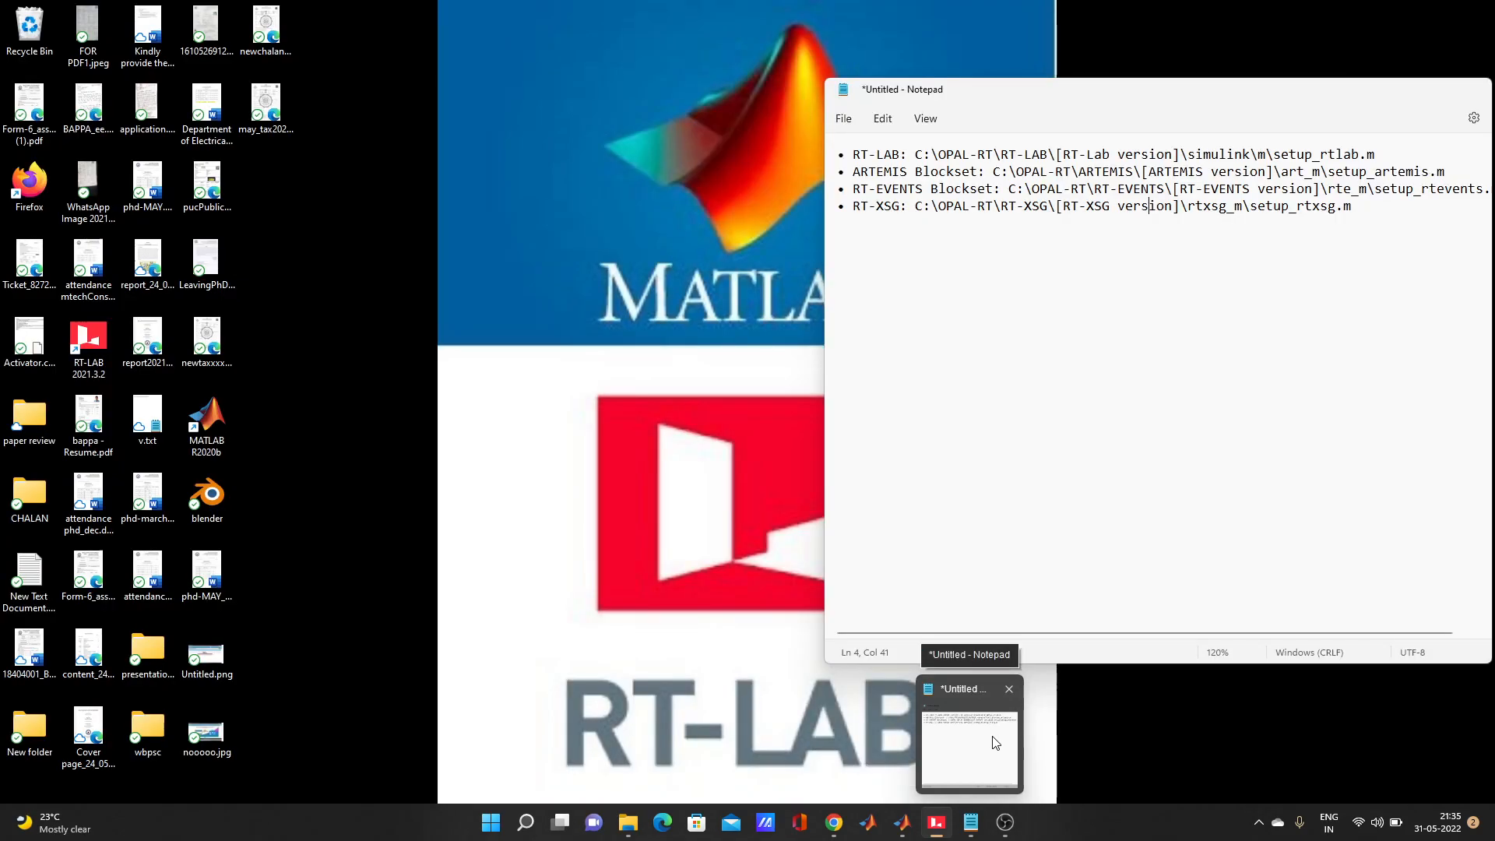
{"action": "left_click", "coordinate": [995, 742]}
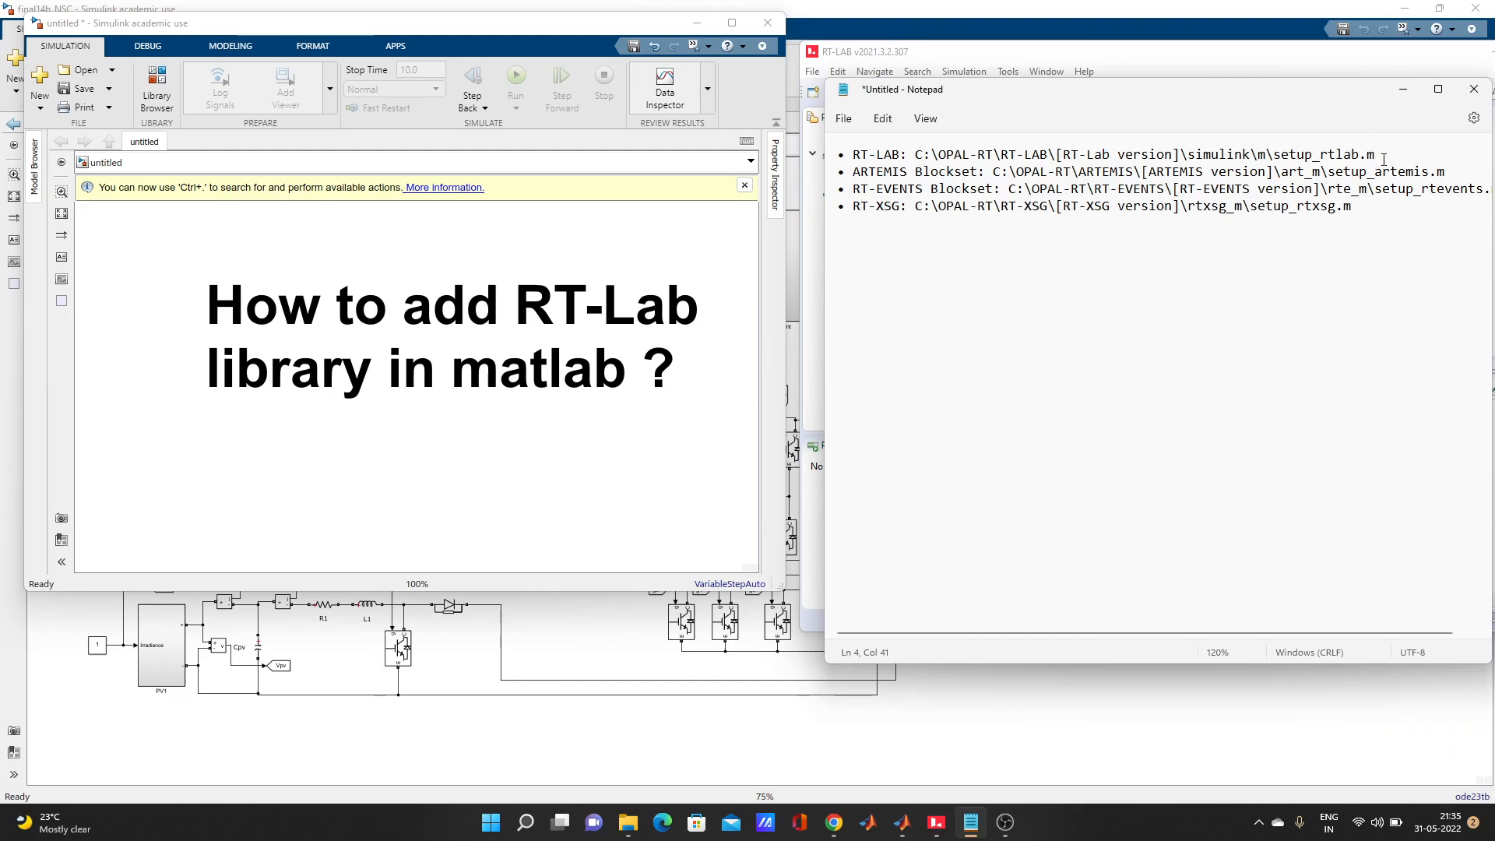
{"action": "left_click_drag", "start_coordinate": [1383, 159], "coordinate": [855, 159]}
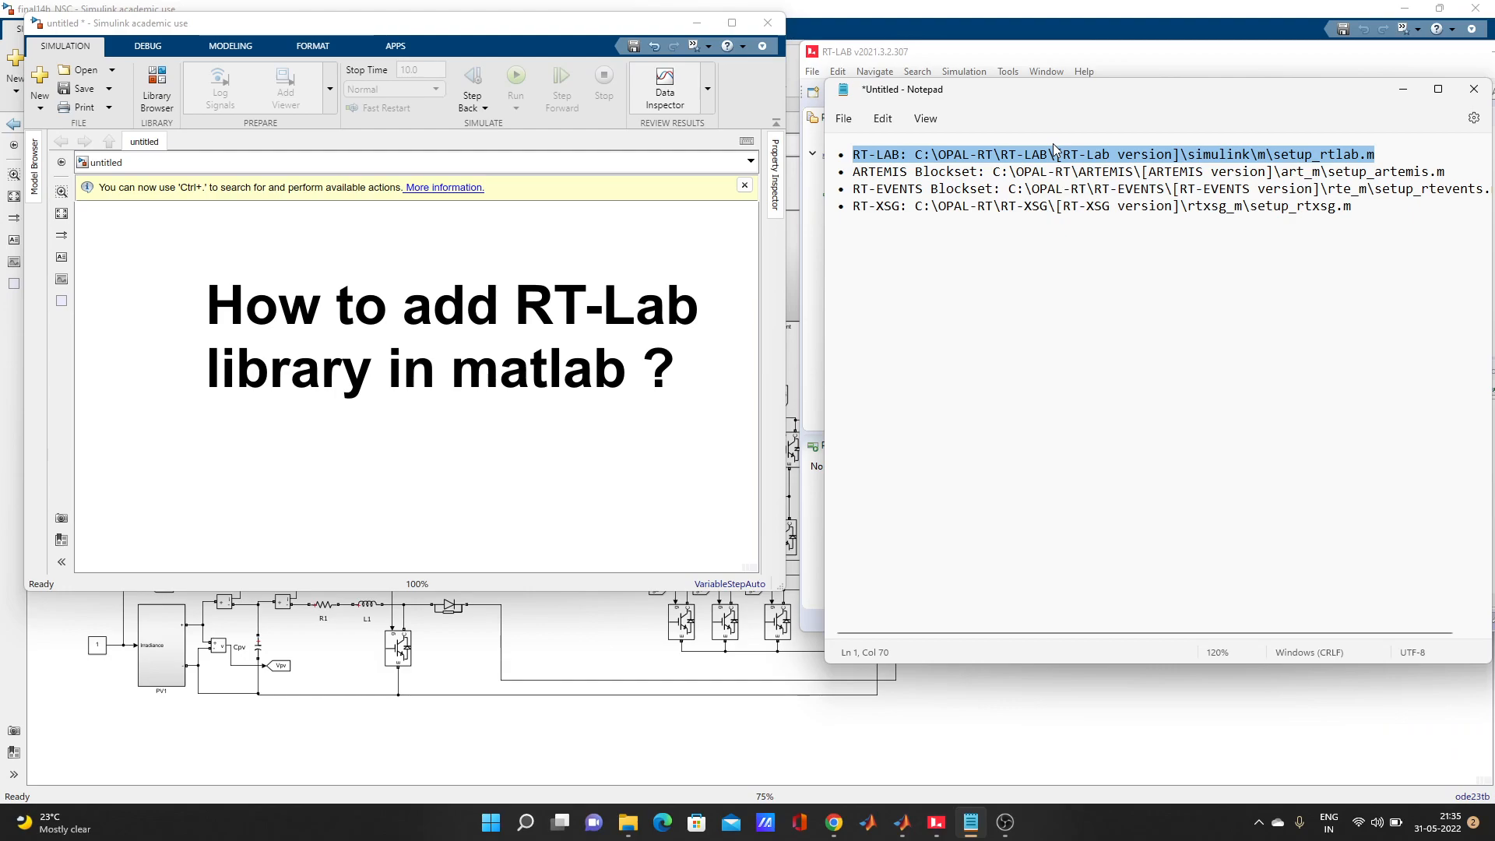
{"action": "left_click", "coordinate": [1107, 156]}
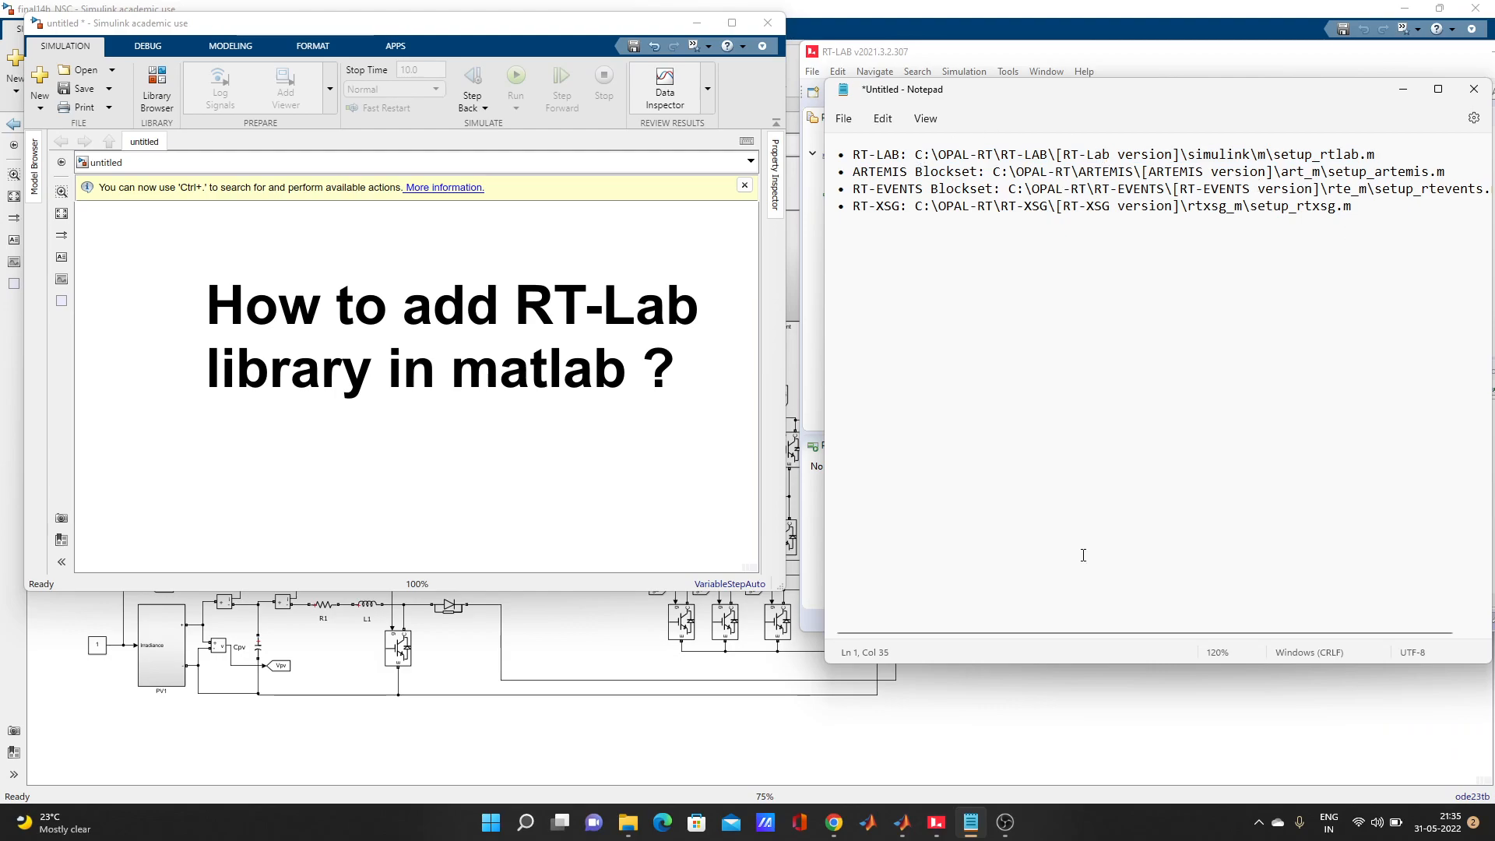
- Switch to File Explorer and open the folder C:\OPAL-RT\RT-LAB\2021.3.2\Simulink\m
{"action": "mouse_move", "coordinate": [627, 822]}
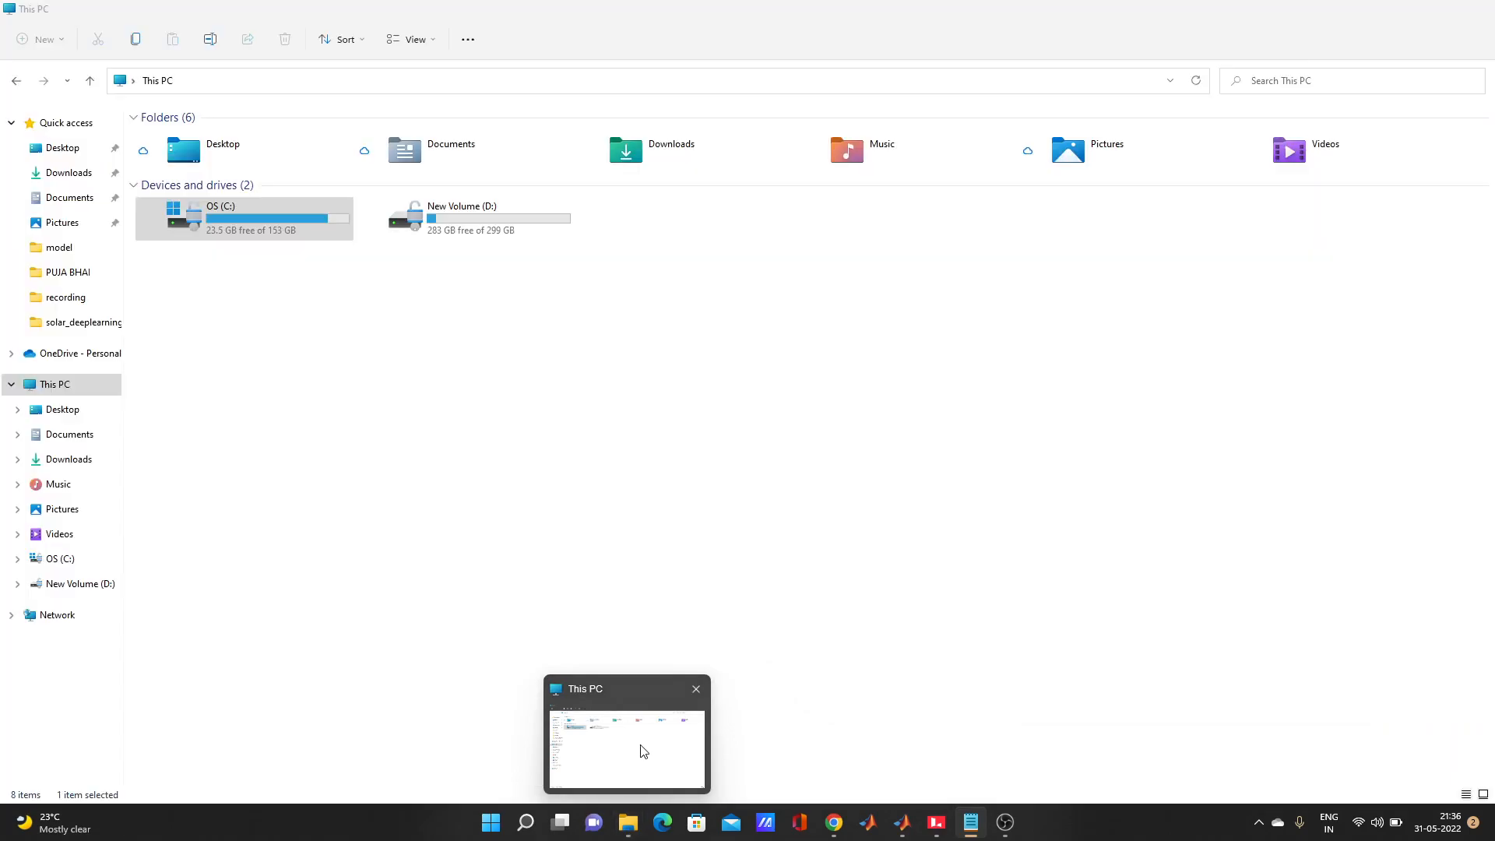
{"action": "left_click", "coordinate": [643, 751]}
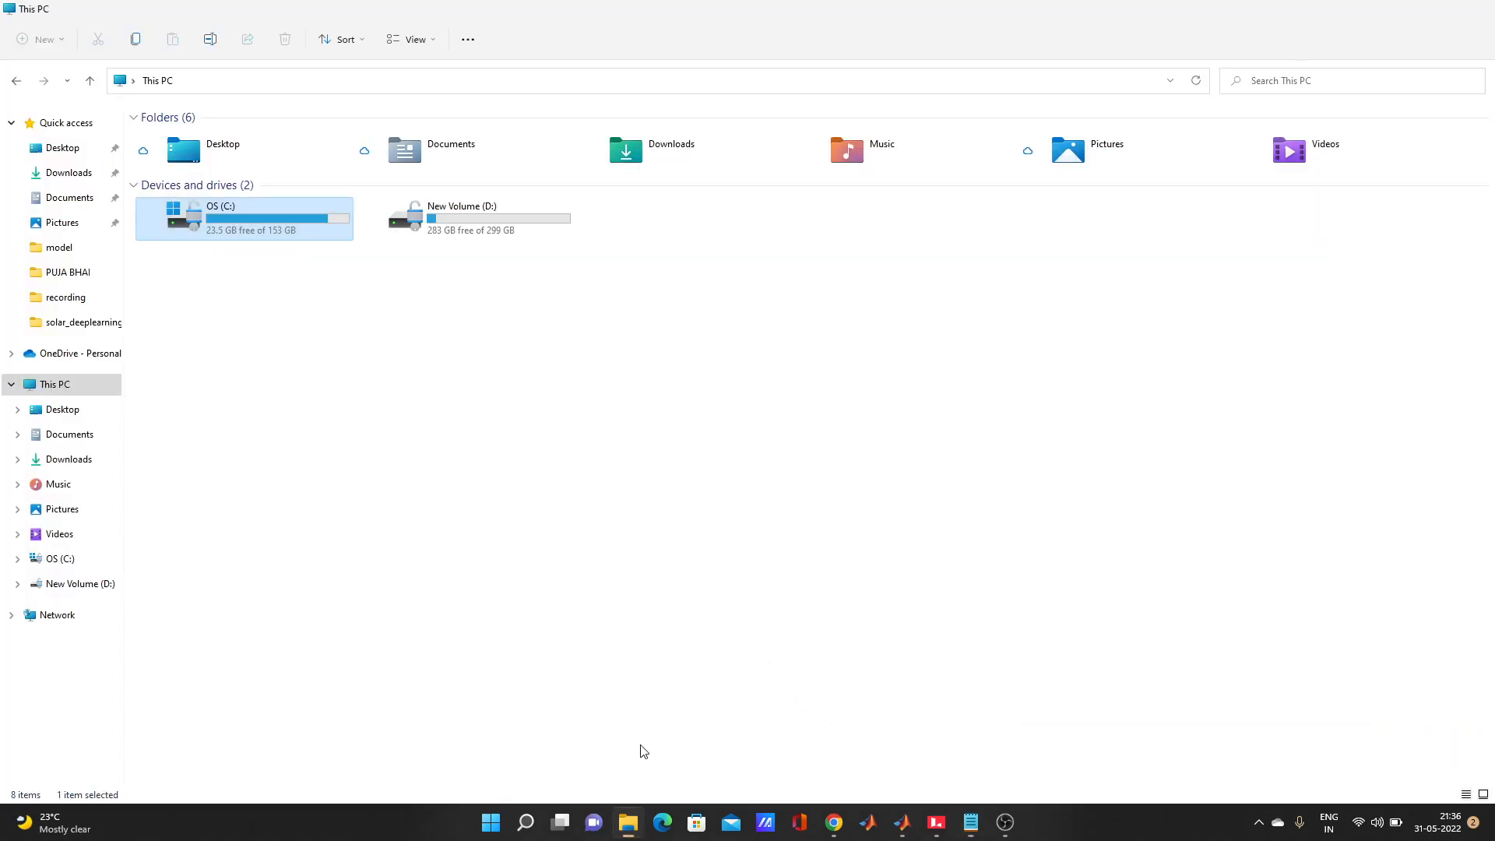
{"action": "double_click", "coordinate": [272, 221]}
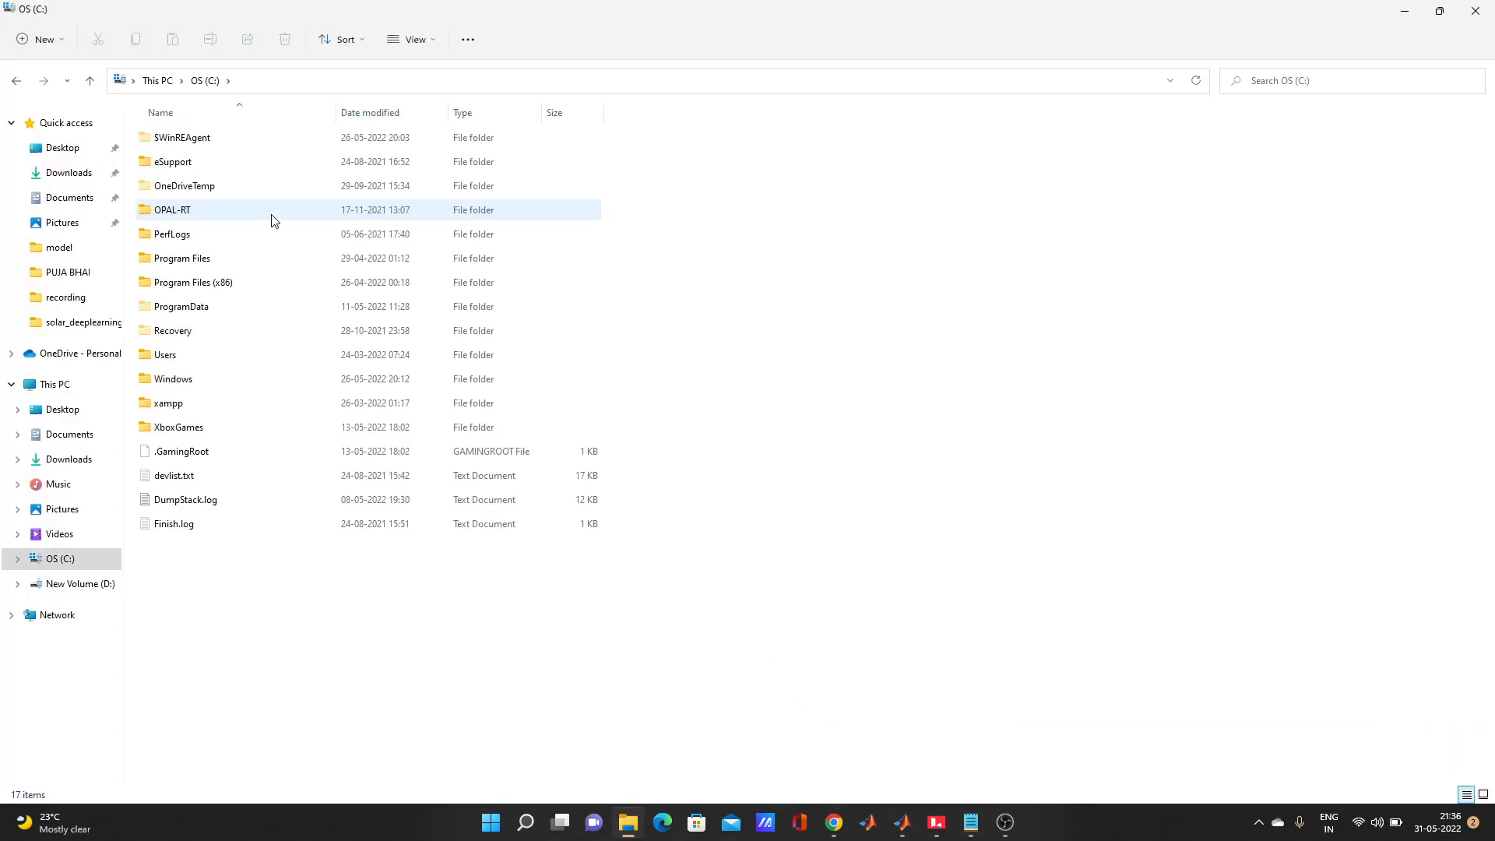
{"action": "double_click", "coordinate": [227, 211]}
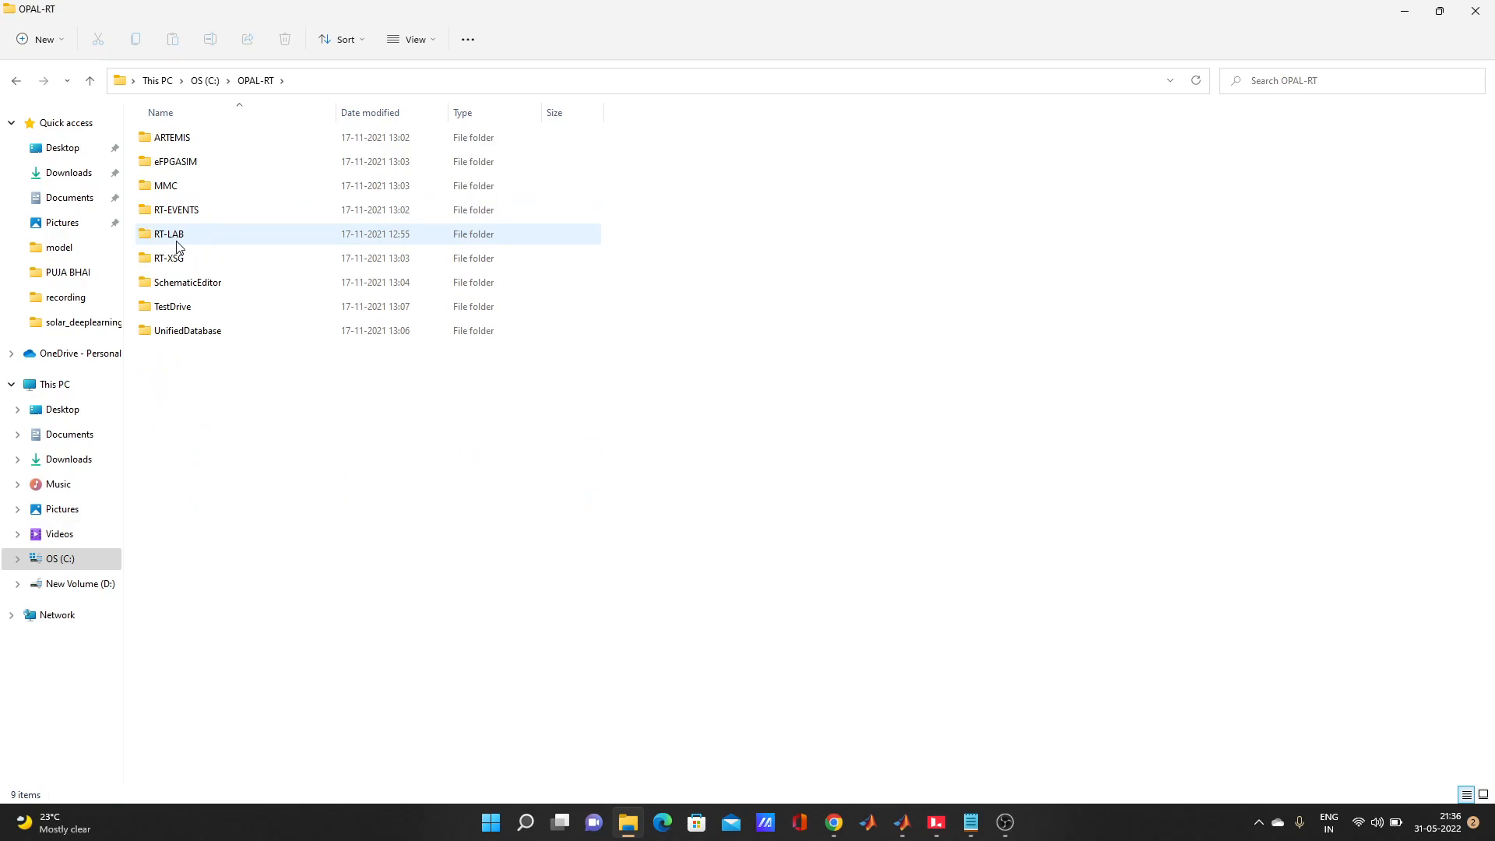
{"action": "left_click", "coordinate": [178, 247]}
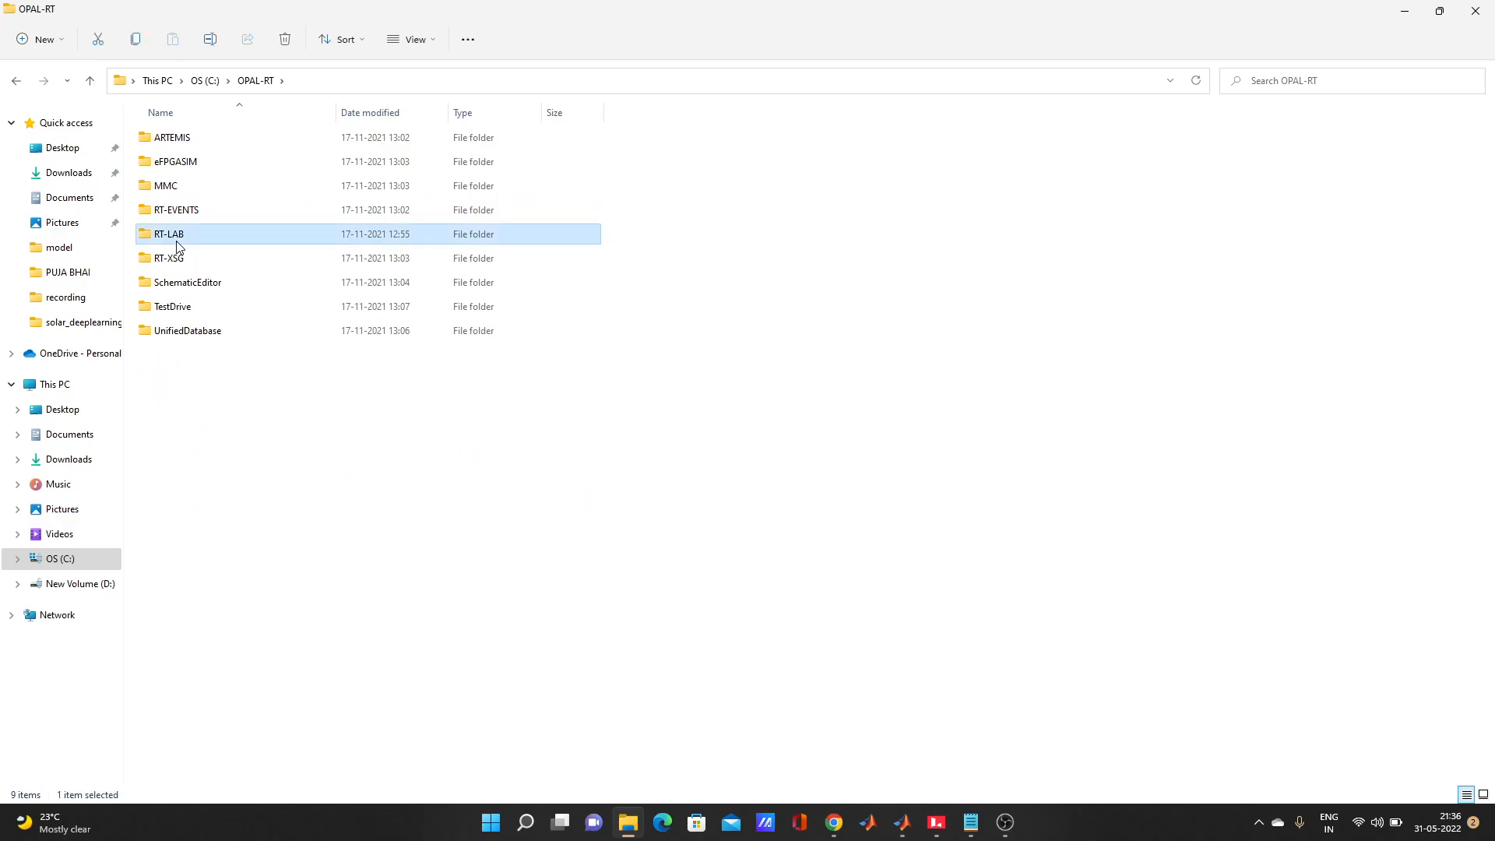
{"action": "double_click", "coordinate": [221, 241]}
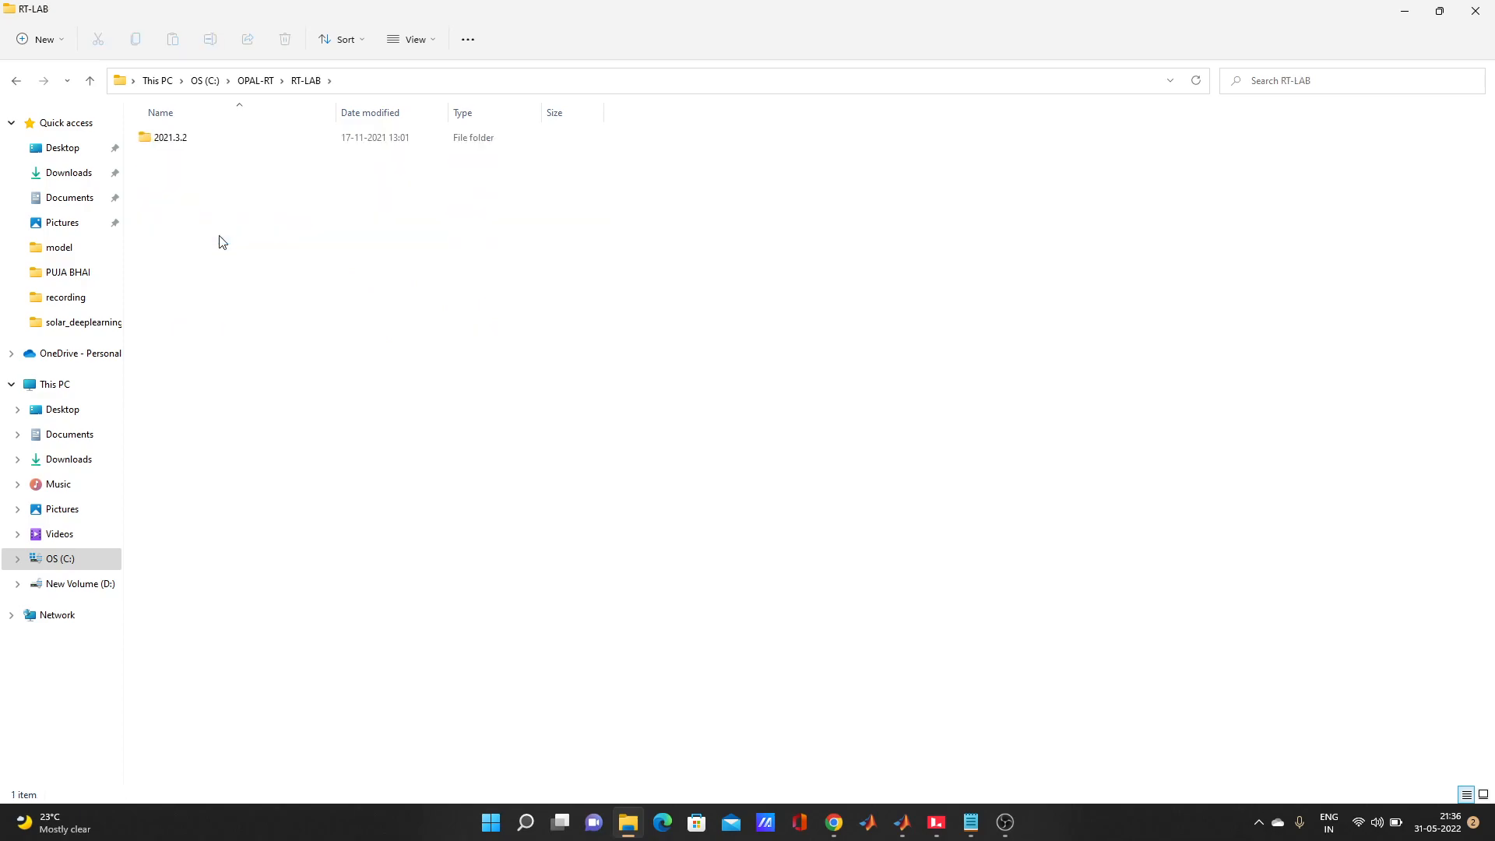
{"action": "double_click", "coordinate": [263, 144]}
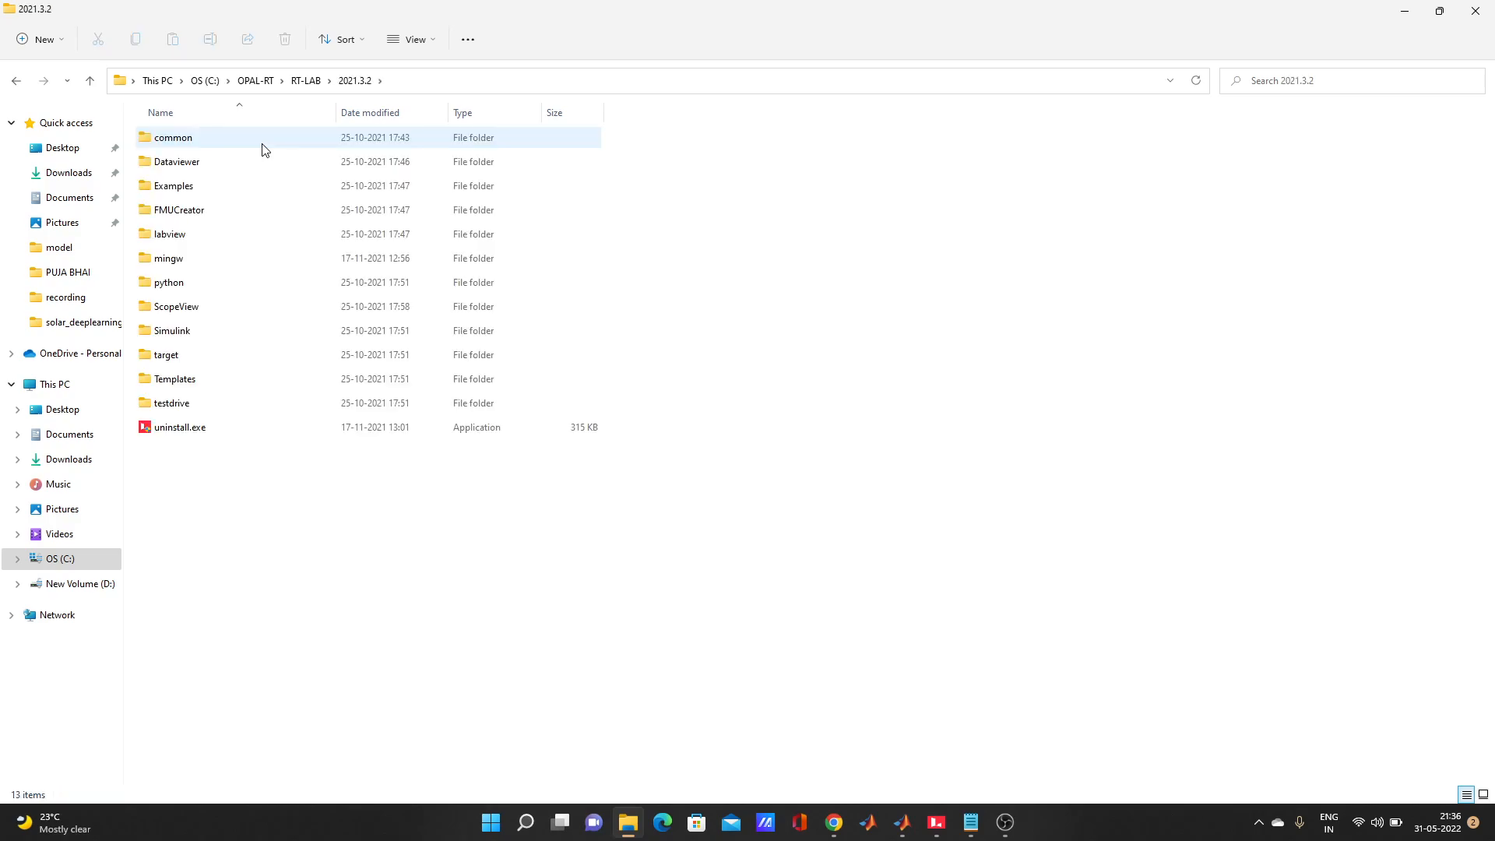
{"action": "double_click", "coordinate": [183, 334]}
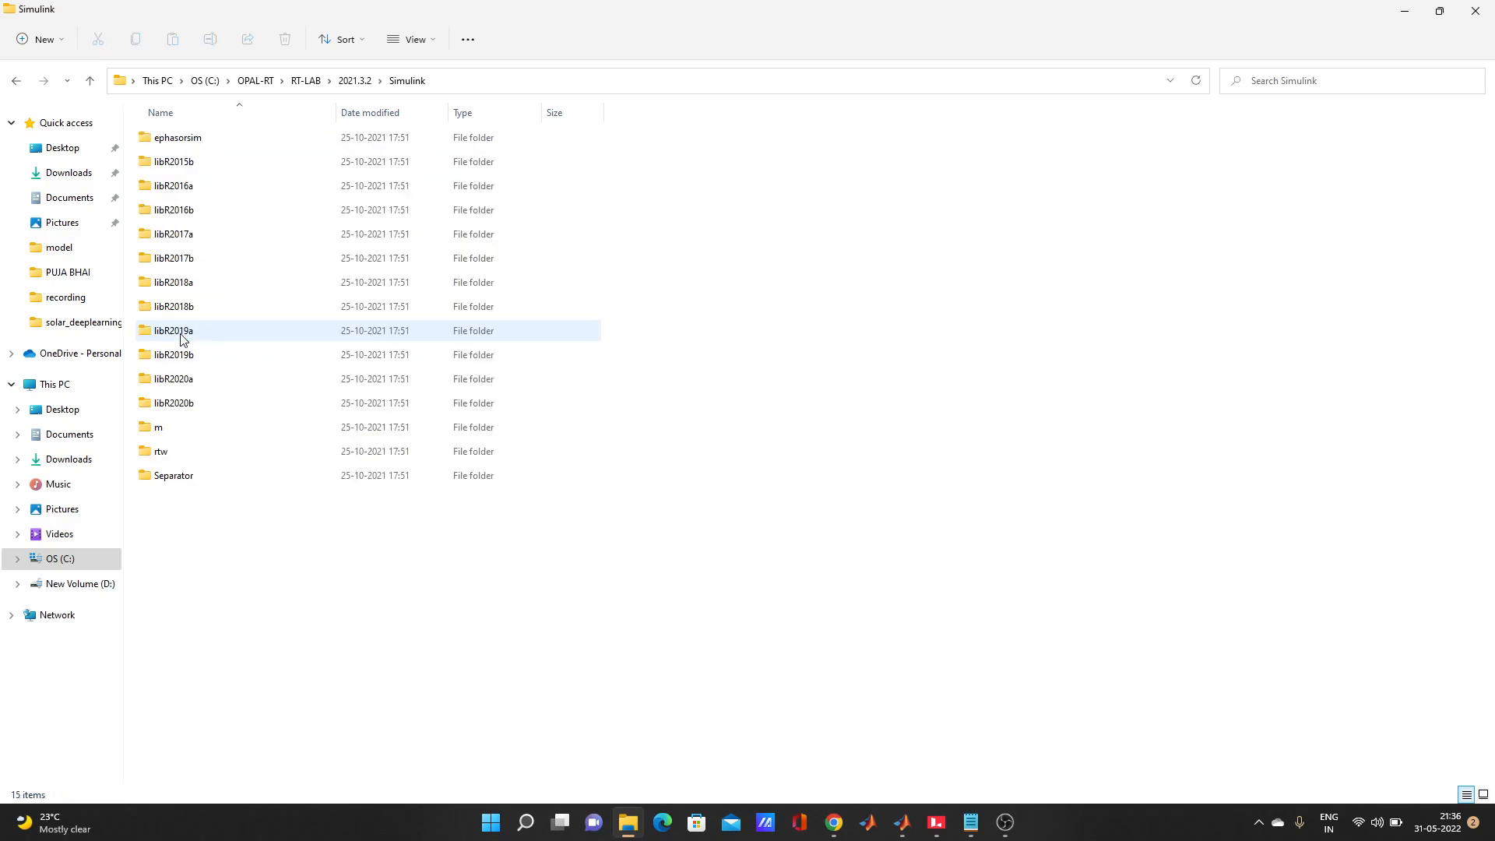
{"action": "left_click", "coordinate": [165, 425]}
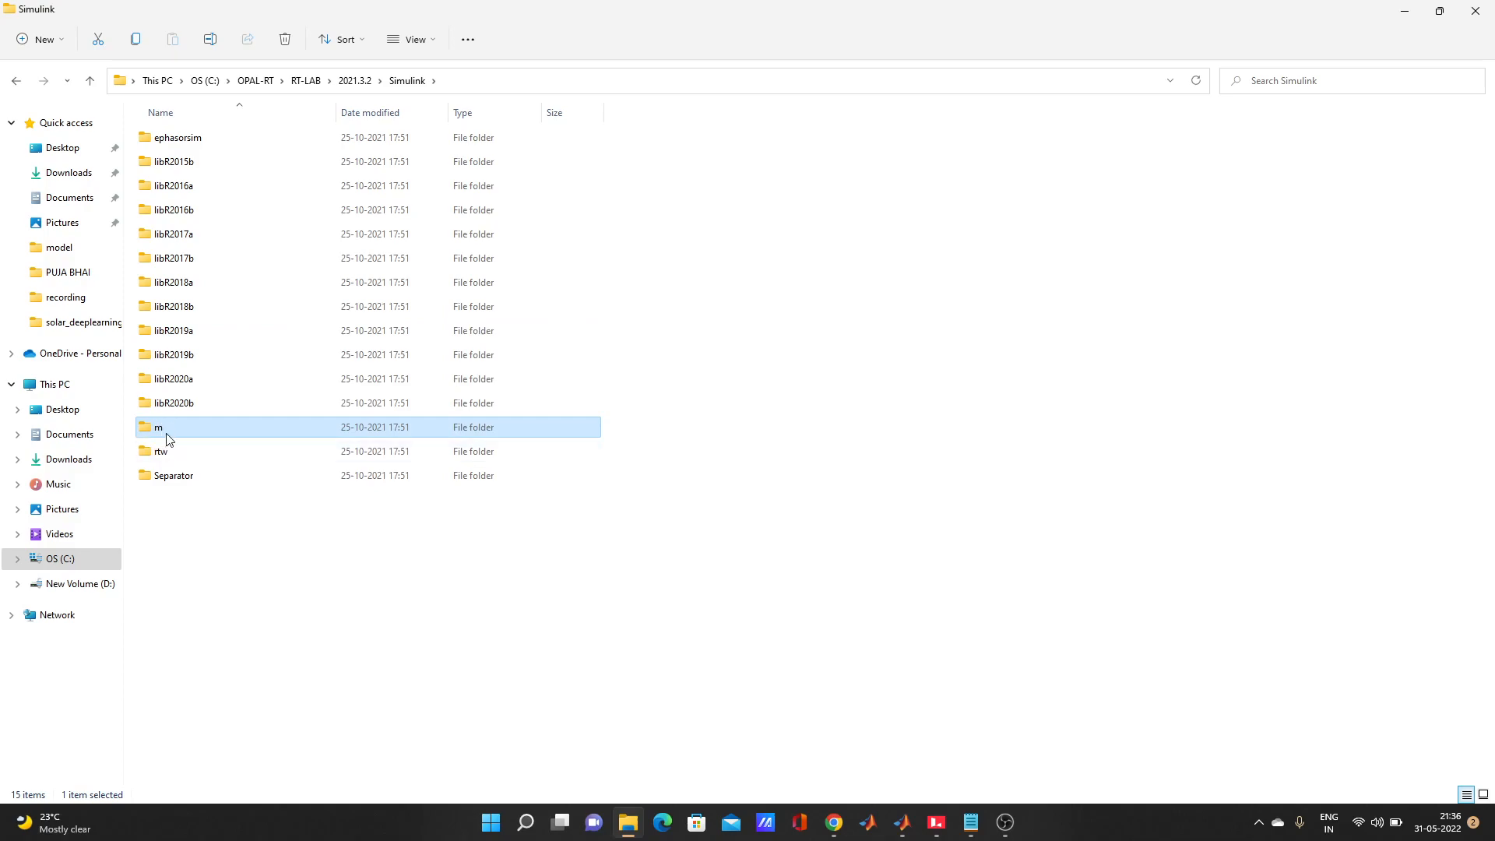
{"action": "double_click", "coordinate": [187, 435]}
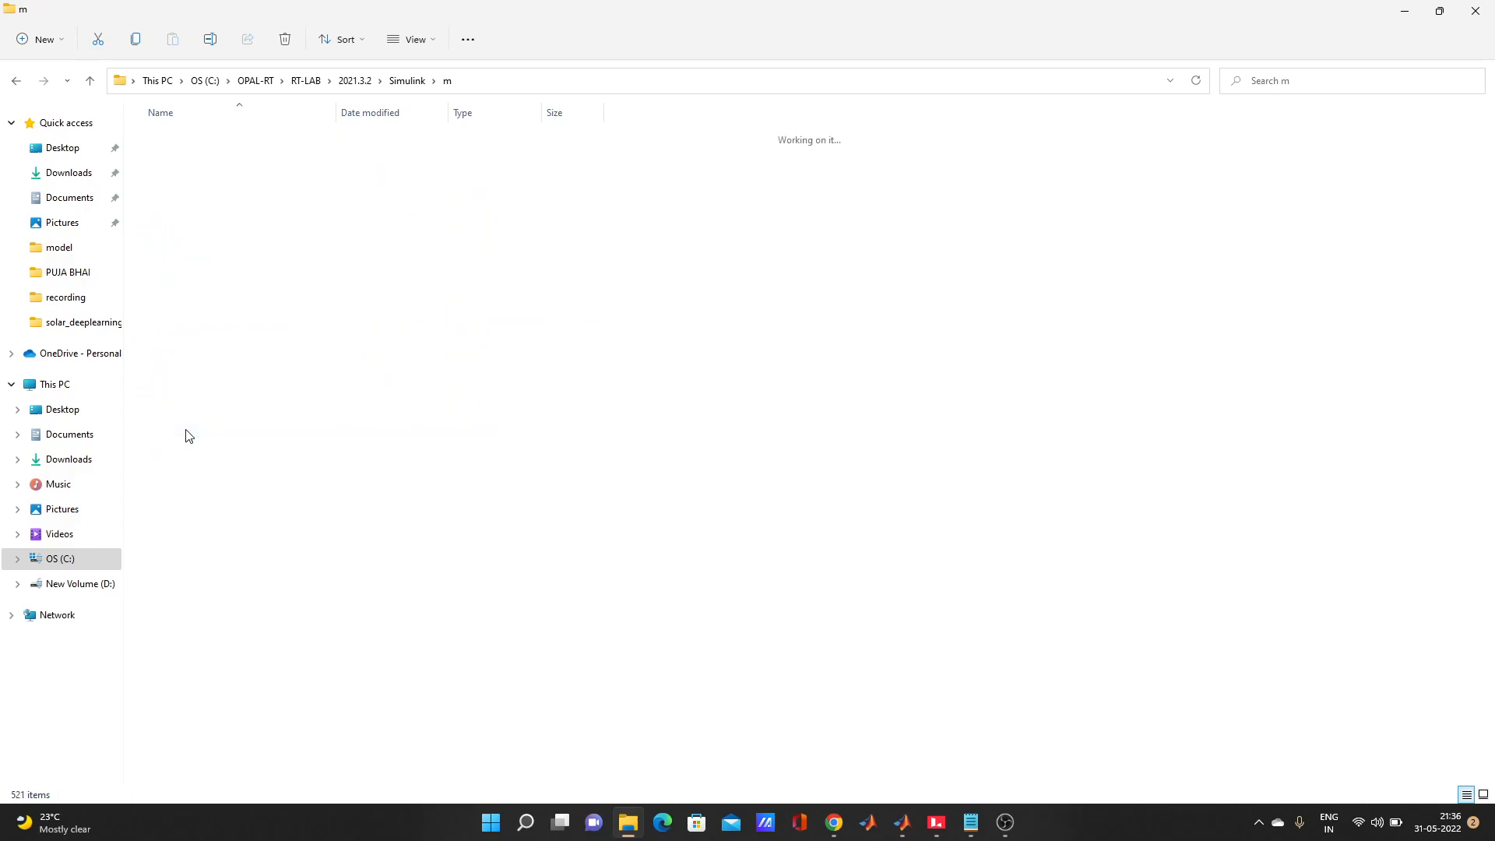
- Locate the setup_rtlab.m script in the m folder and open it in MATLAB
{"action": "scroll", "coordinate": [187, 434], "scroll_direction": "down", "scroll_amount": 13}
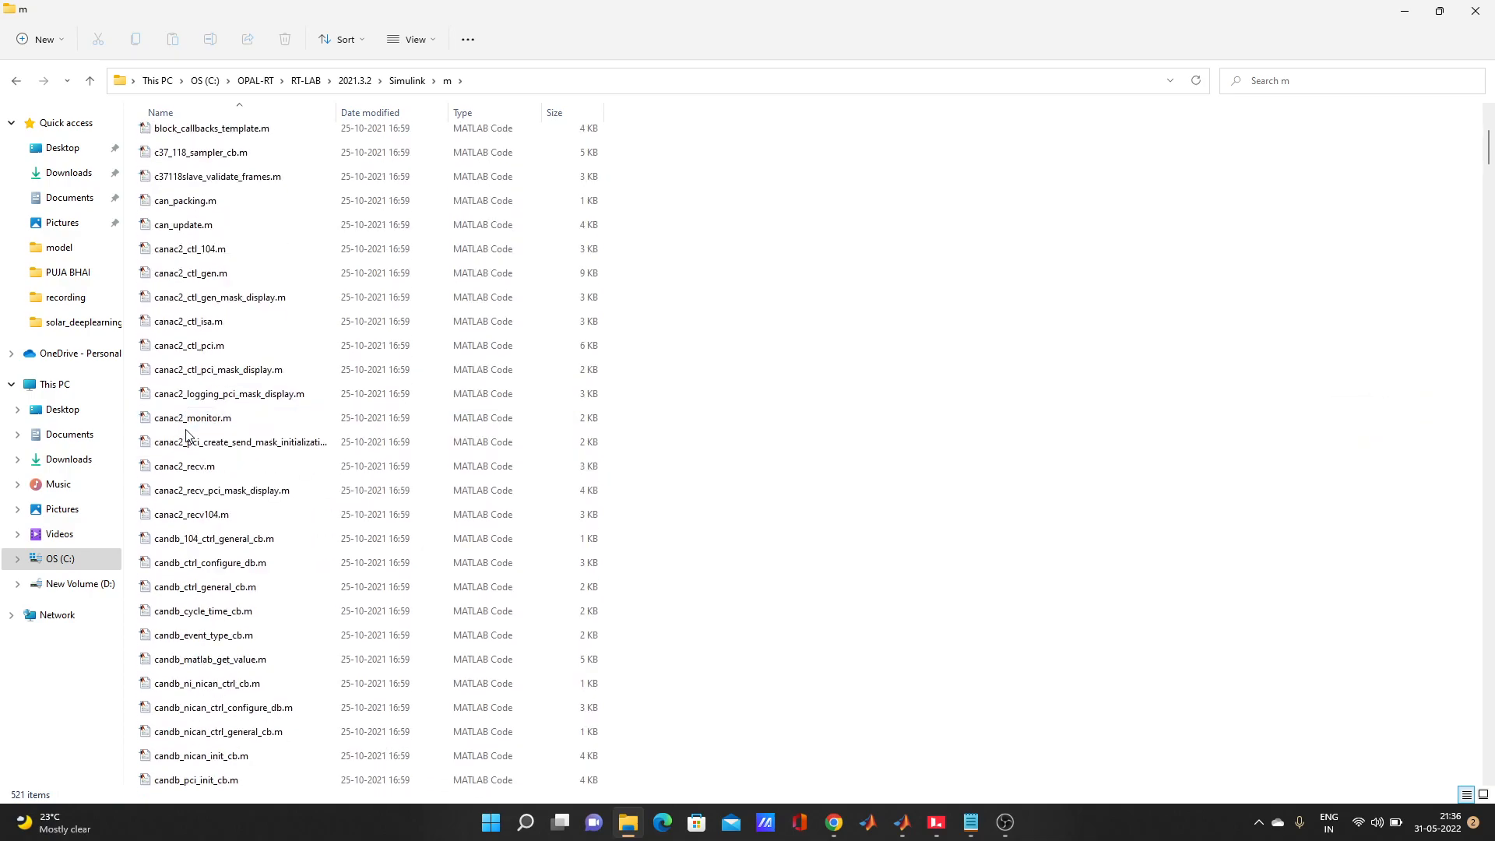
{"action": "scroll", "coordinate": [187, 434], "scroll_direction": "down", "scroll_amount": 6}
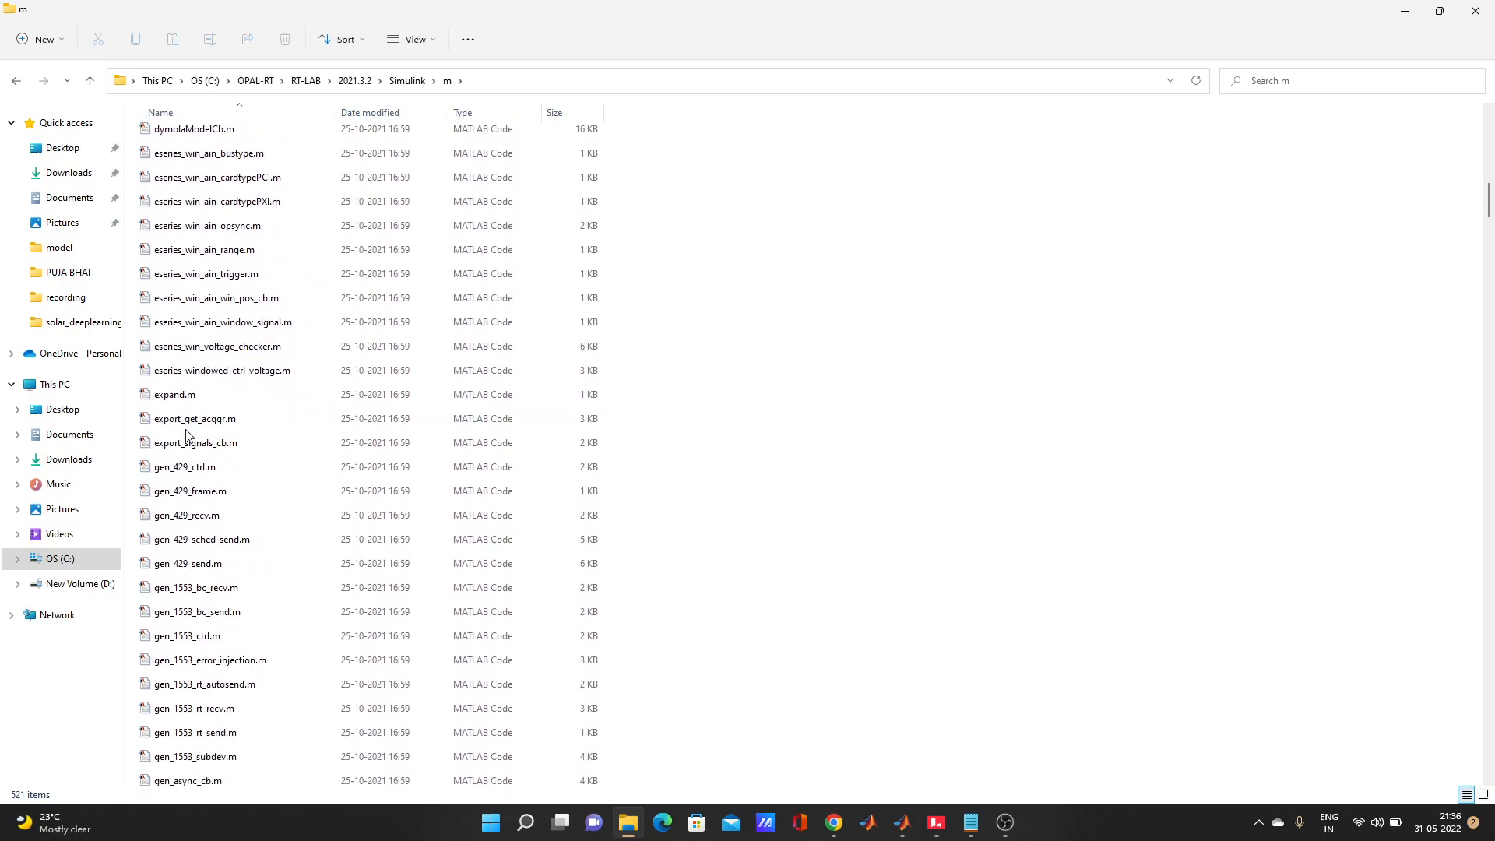
{"action": "scroll", "coordinate": [186, 435], "scroll_direction": "down", "scroll_amount": 20}
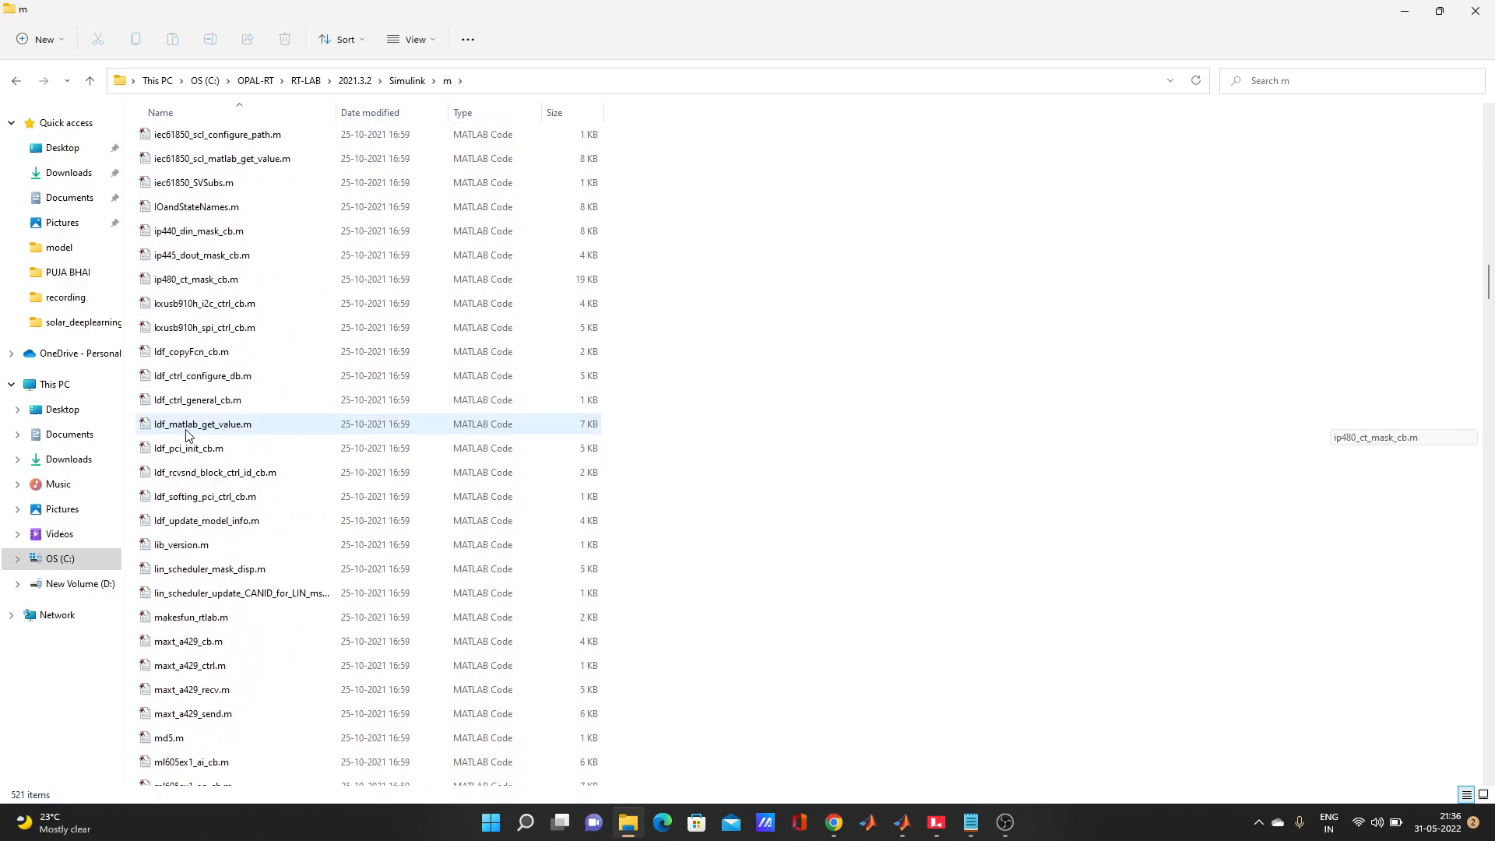
{"action": "scroll", "coordinate": [187, 434], "scroll_direction": "down", "scroll_amount": 17}
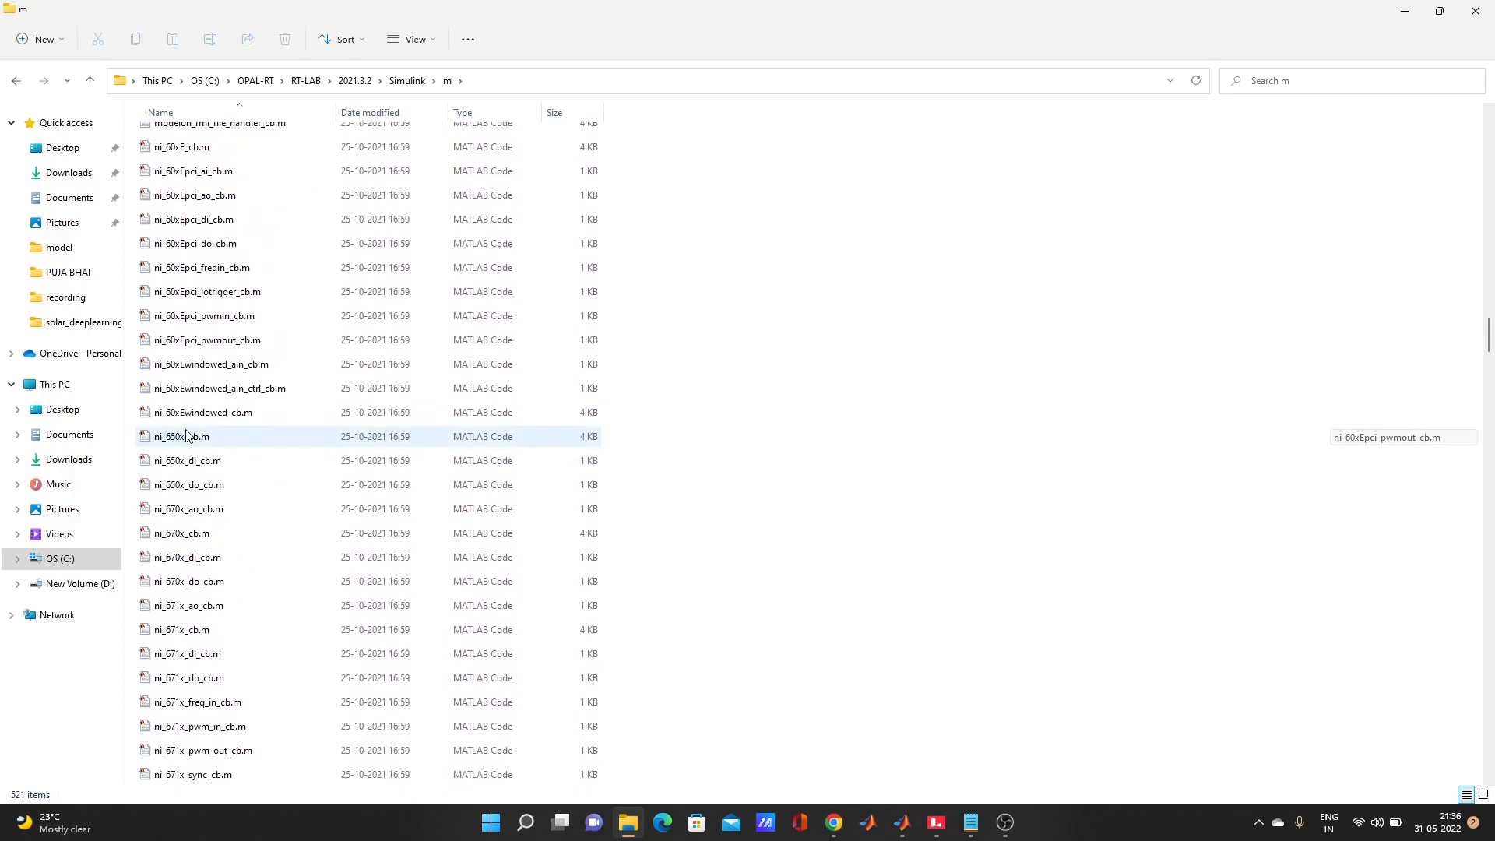
{"action": "scroll", "coordinate": [187, 435], "scroll_direction": "down", "scroll_amount": 20}
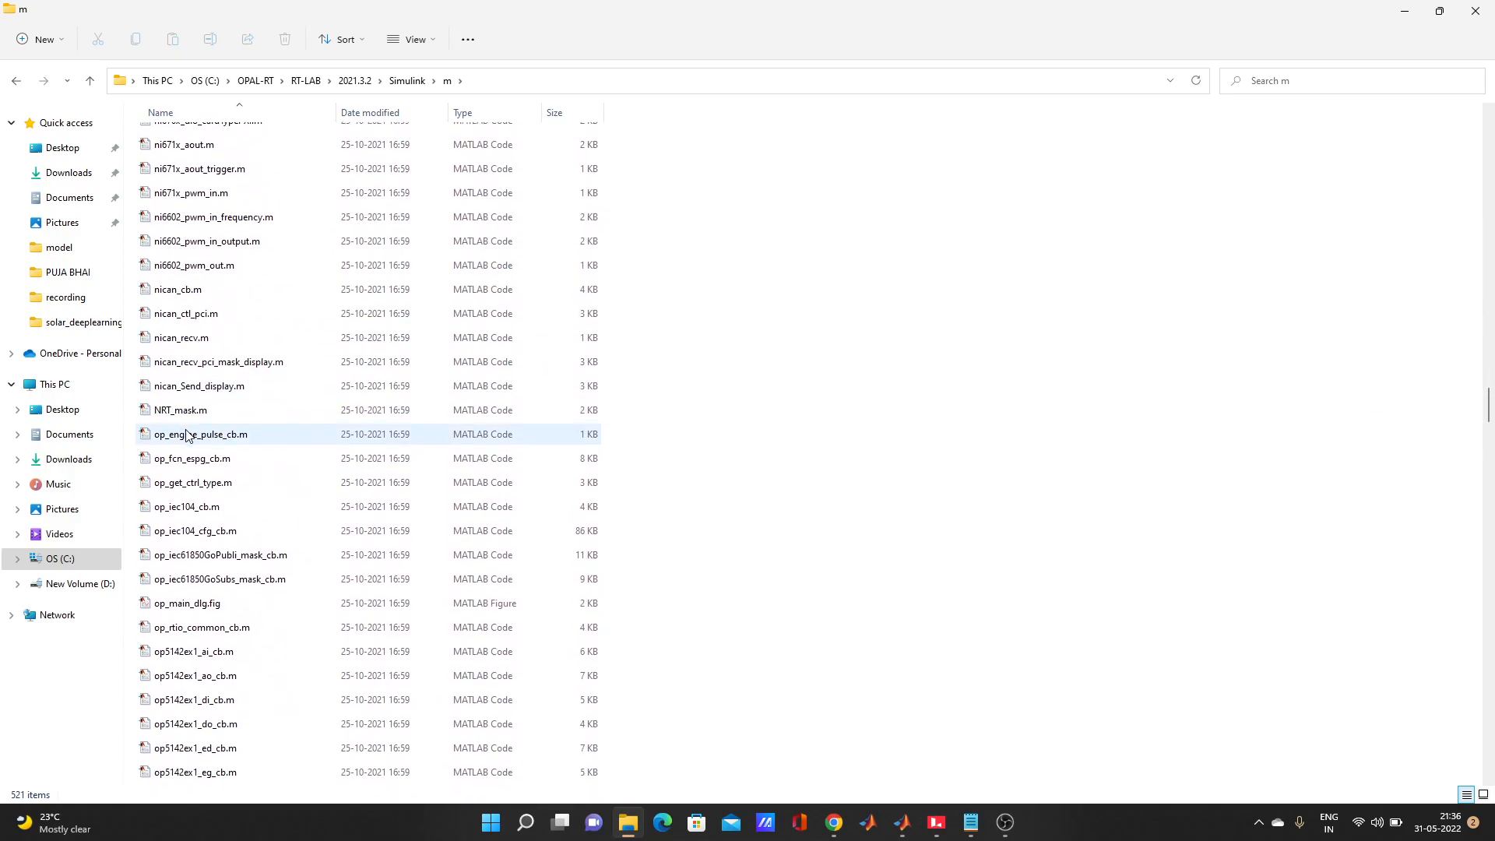
{"action": "scroll", "coordinate": [187, 435], "scroll_direction": "down", "scroll_amount": 12}
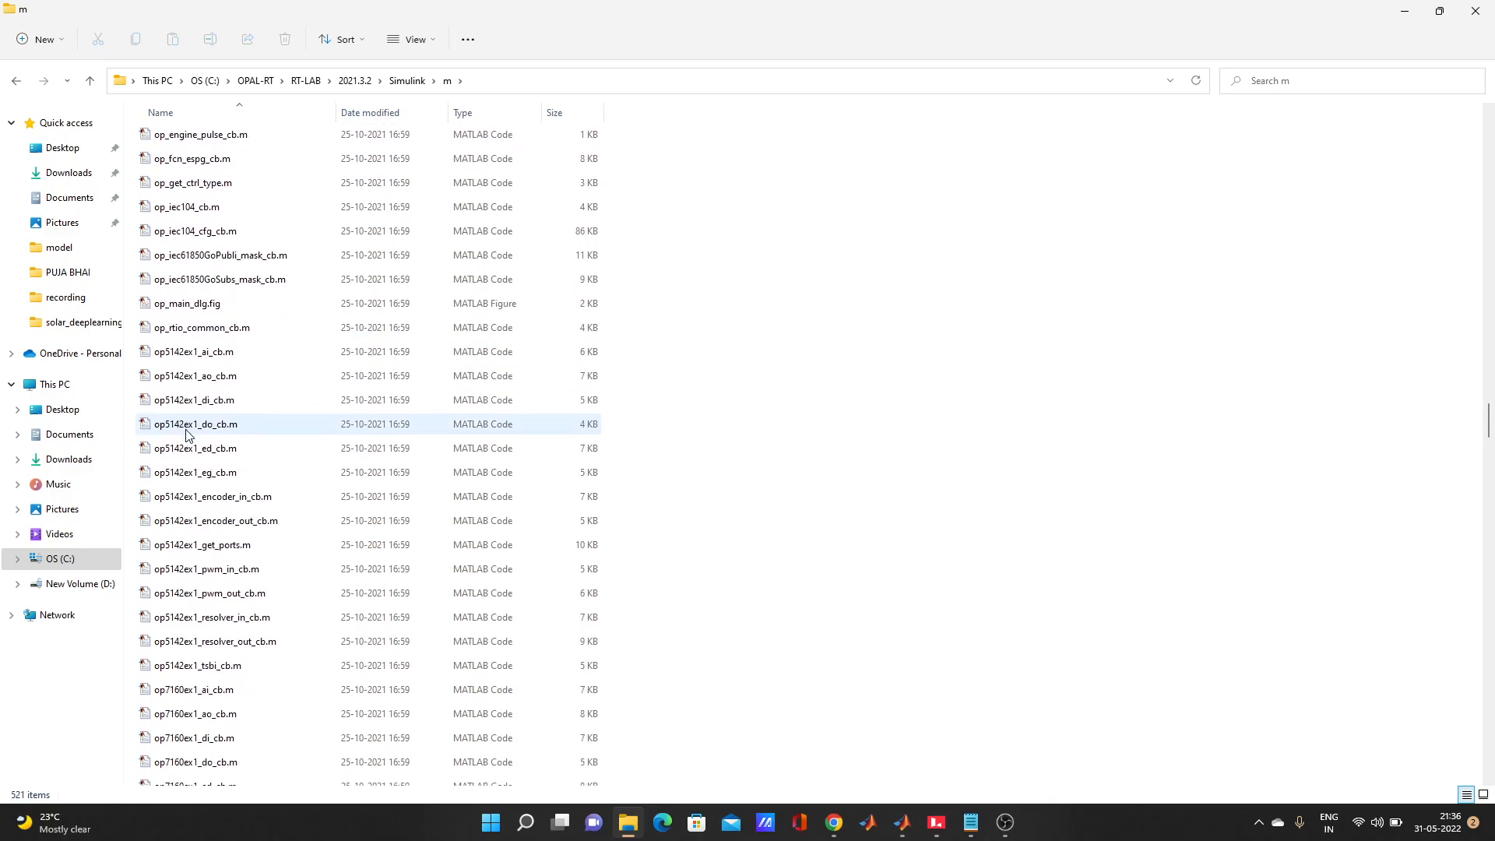
{"action": "scroll", "coordinate": [187, 435], "scroll_direction": "down", "scroll_amount": 18}
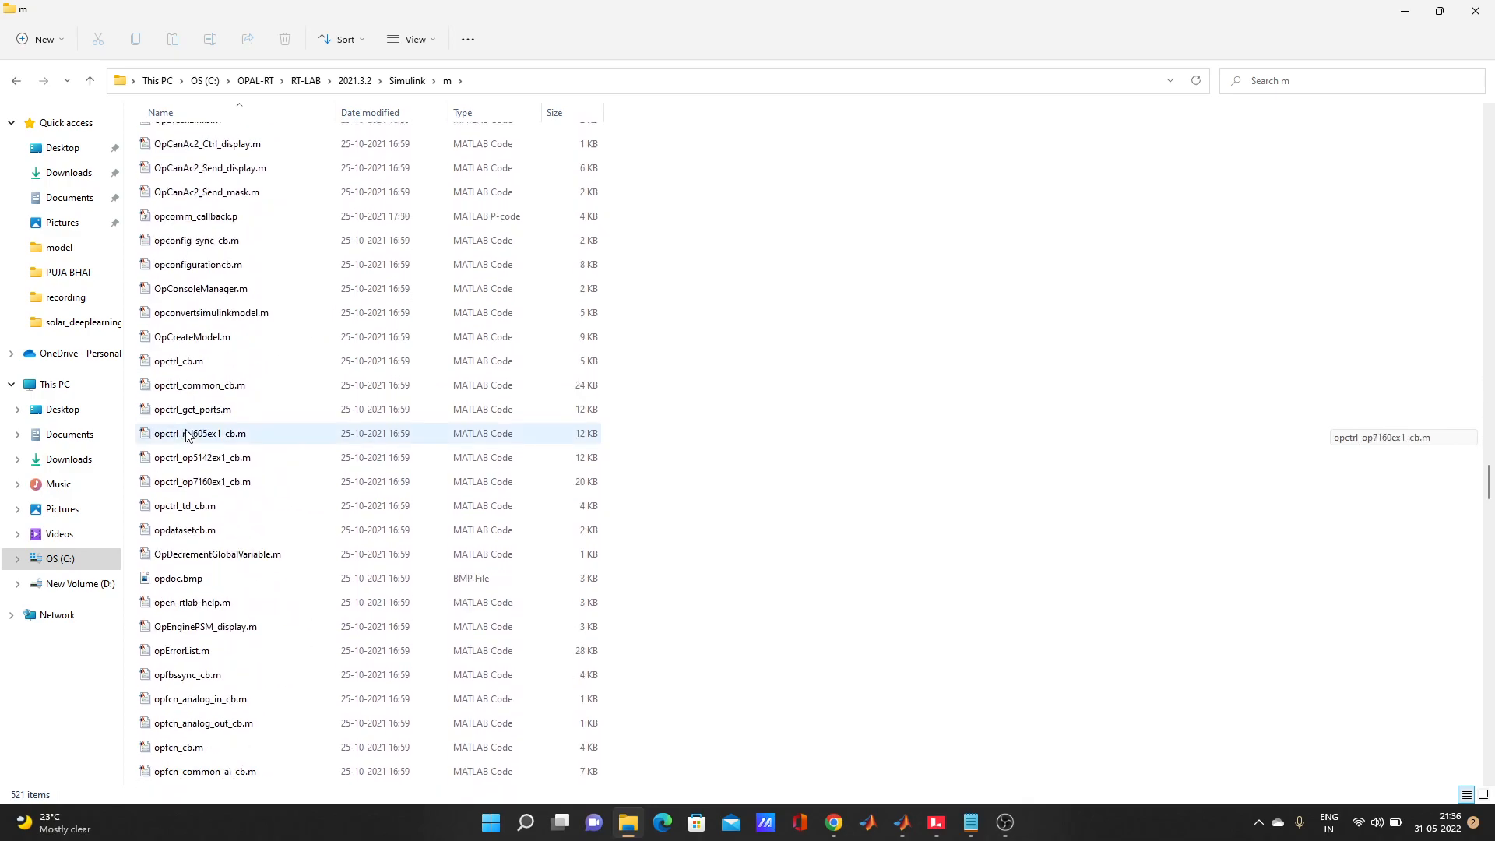
{"action": "scroll", "coordinate": [187, 434], "scroll_direction": "down", "scroll_amount": 20}
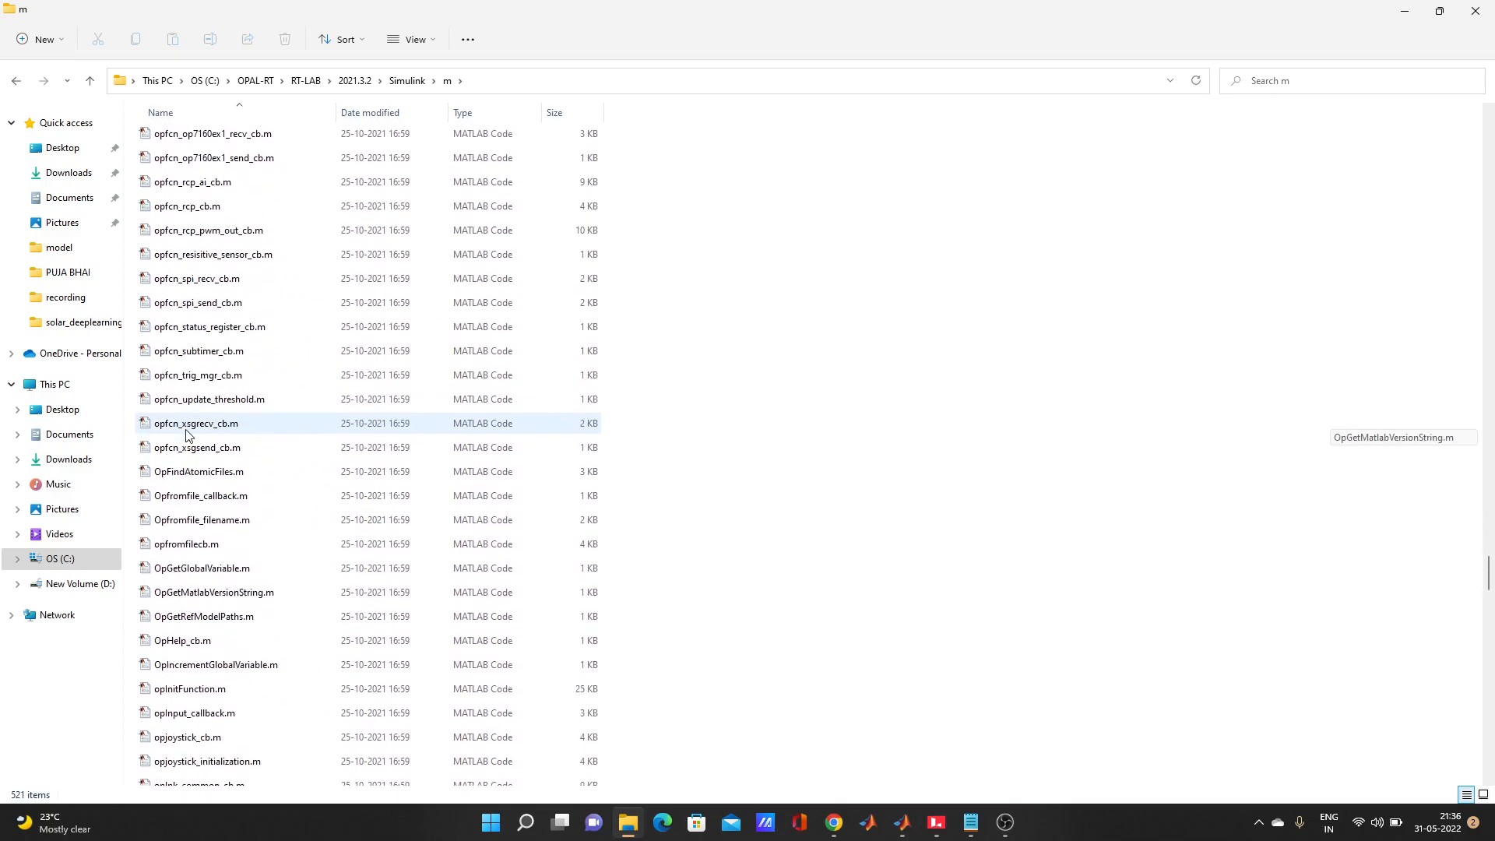
{"action": "scroll", "coordinate": [187, 434], "scroll_direction": "down", "scroll_amount": 10}
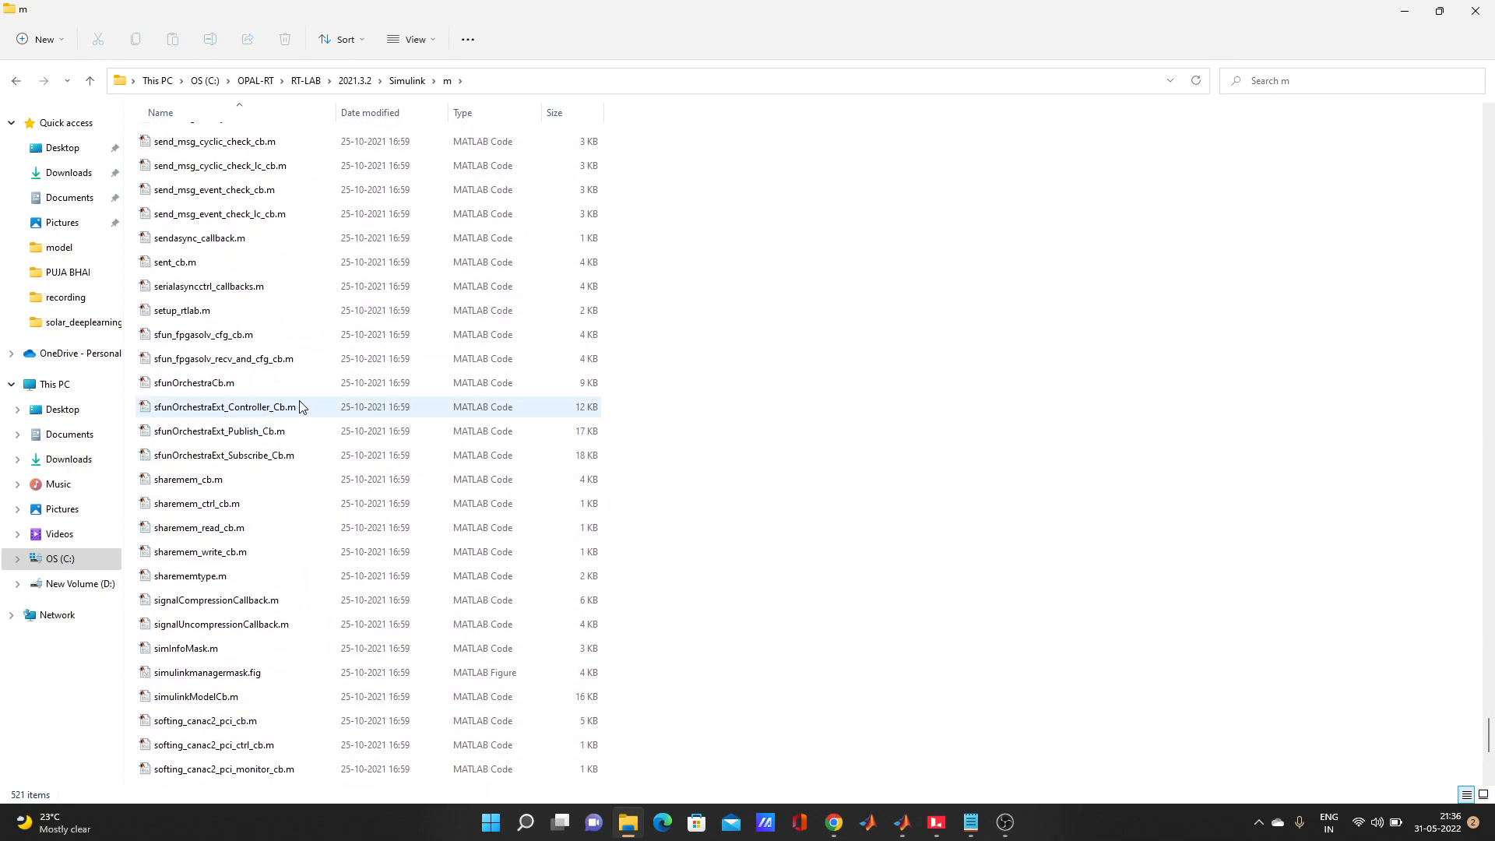
{"action": "scroll", "coordinate": [301, 406], "scroll_direction": "up", "scroll_amount": 1}
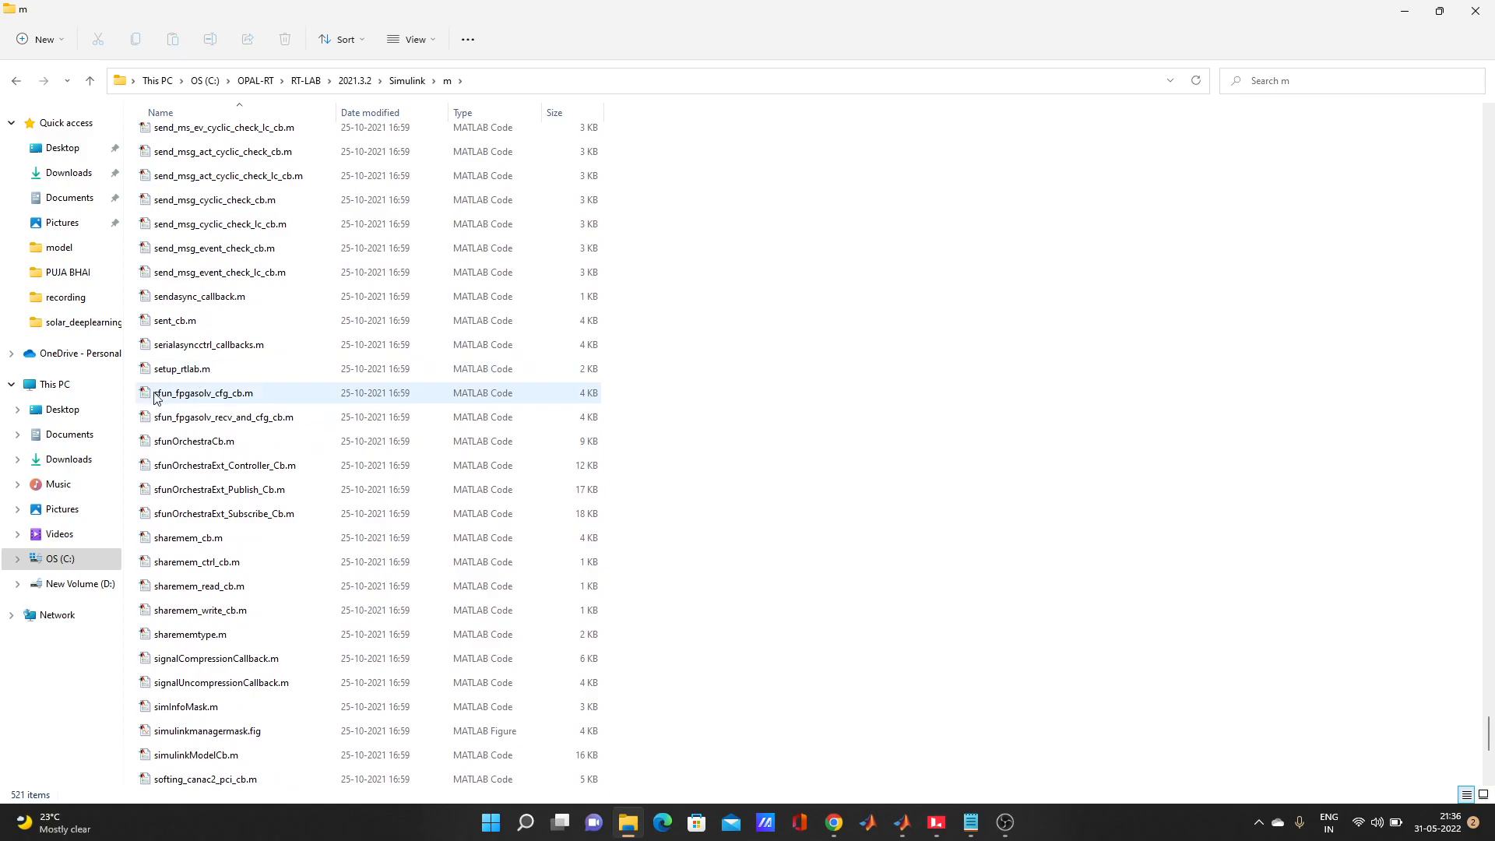
{"action": "left_click", "coordinate": [206, 377]}
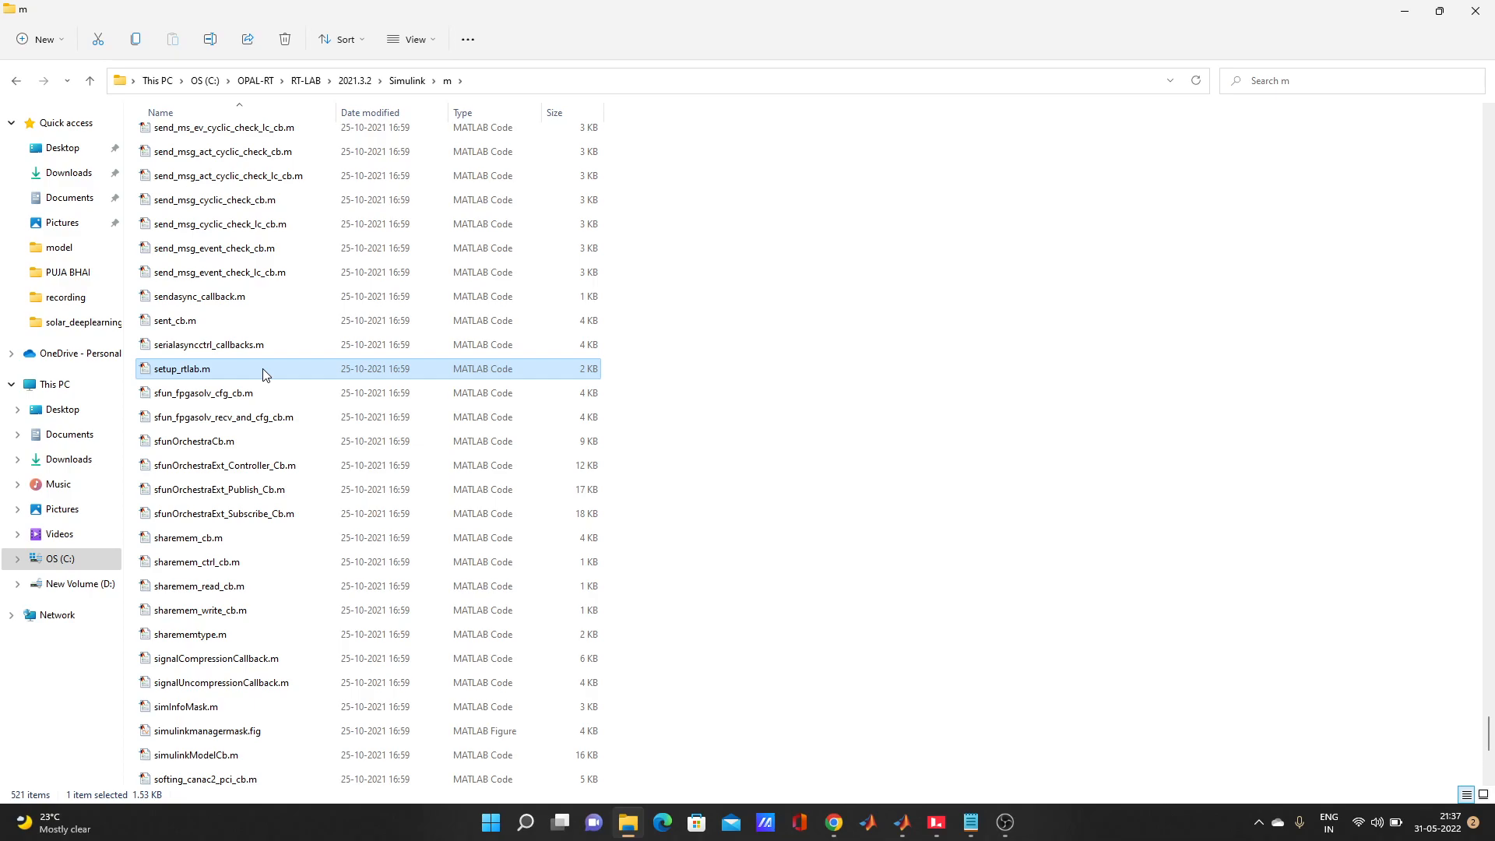
{"action": "key", "text": "F2"}
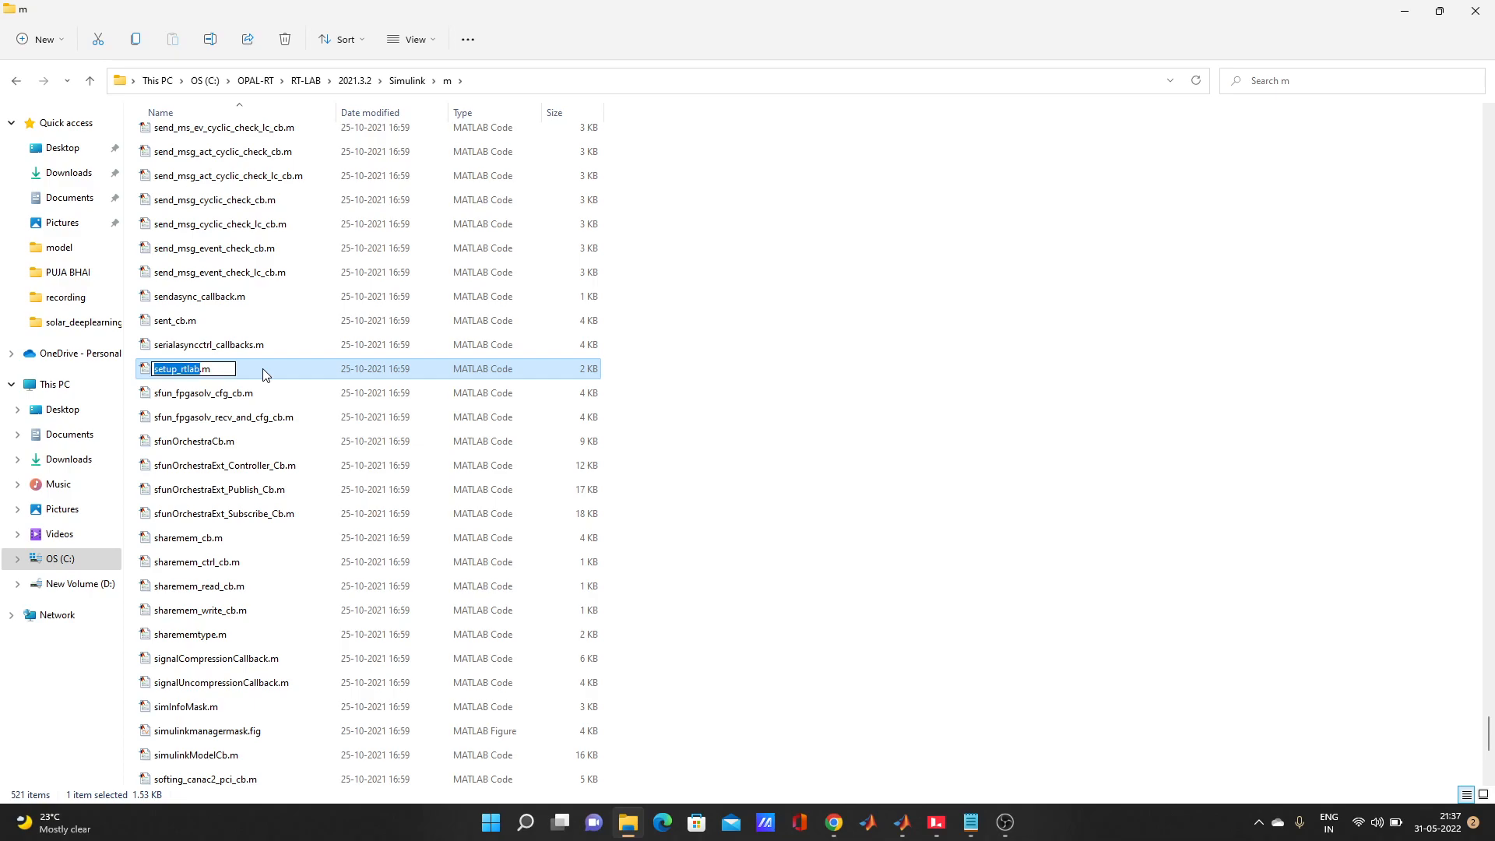
{"action": "key", "text": "Return"}
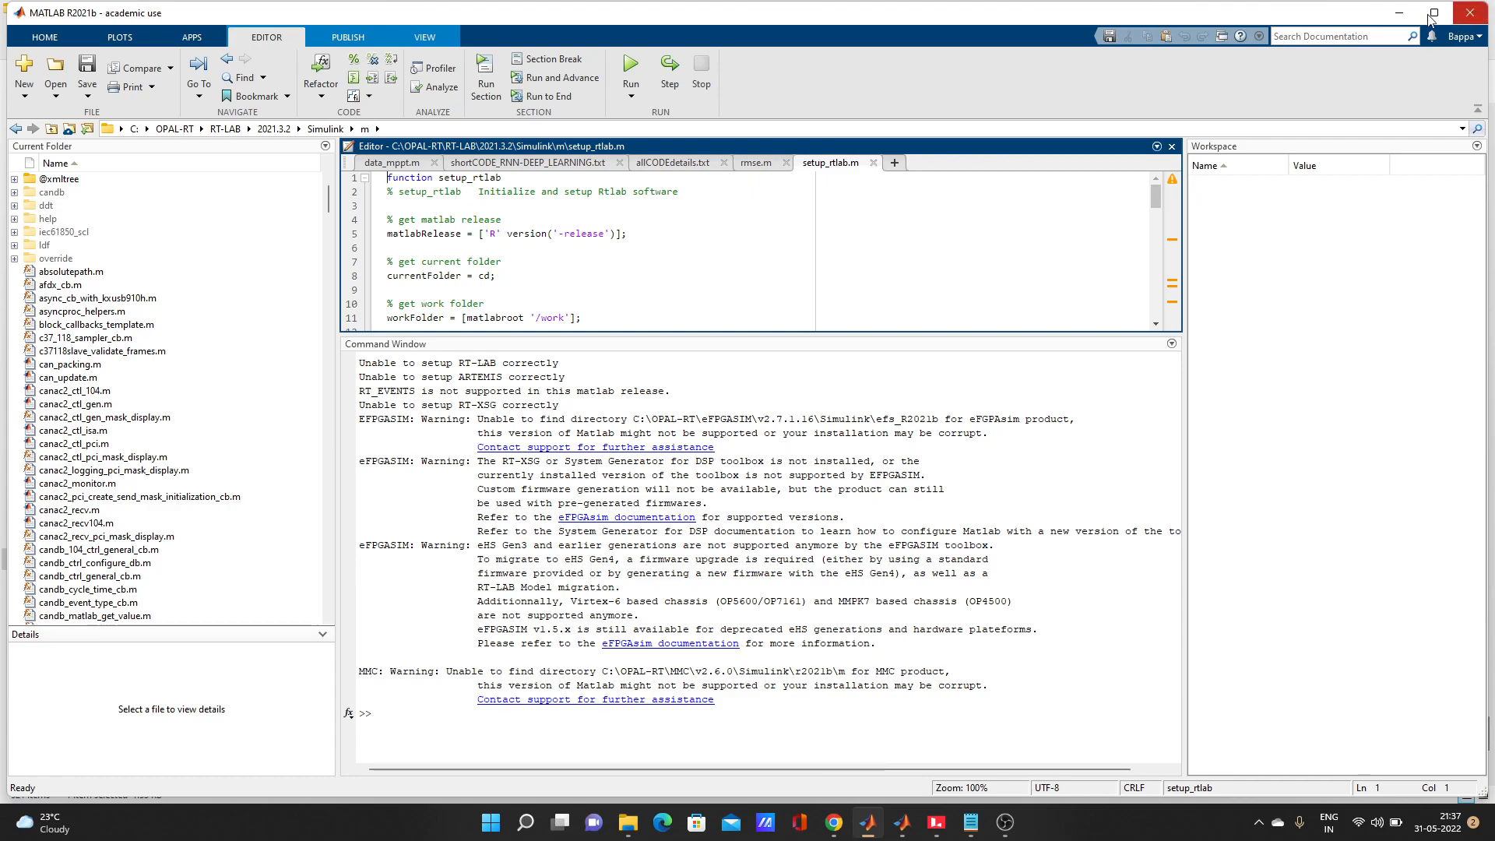
- Minimize MATLAB R2021b, open setup_rtlab.m from the m folder with MATLAB R2020b, and maximize the editor window
{"action": "left_click", "coordinate": [1399, 12]}
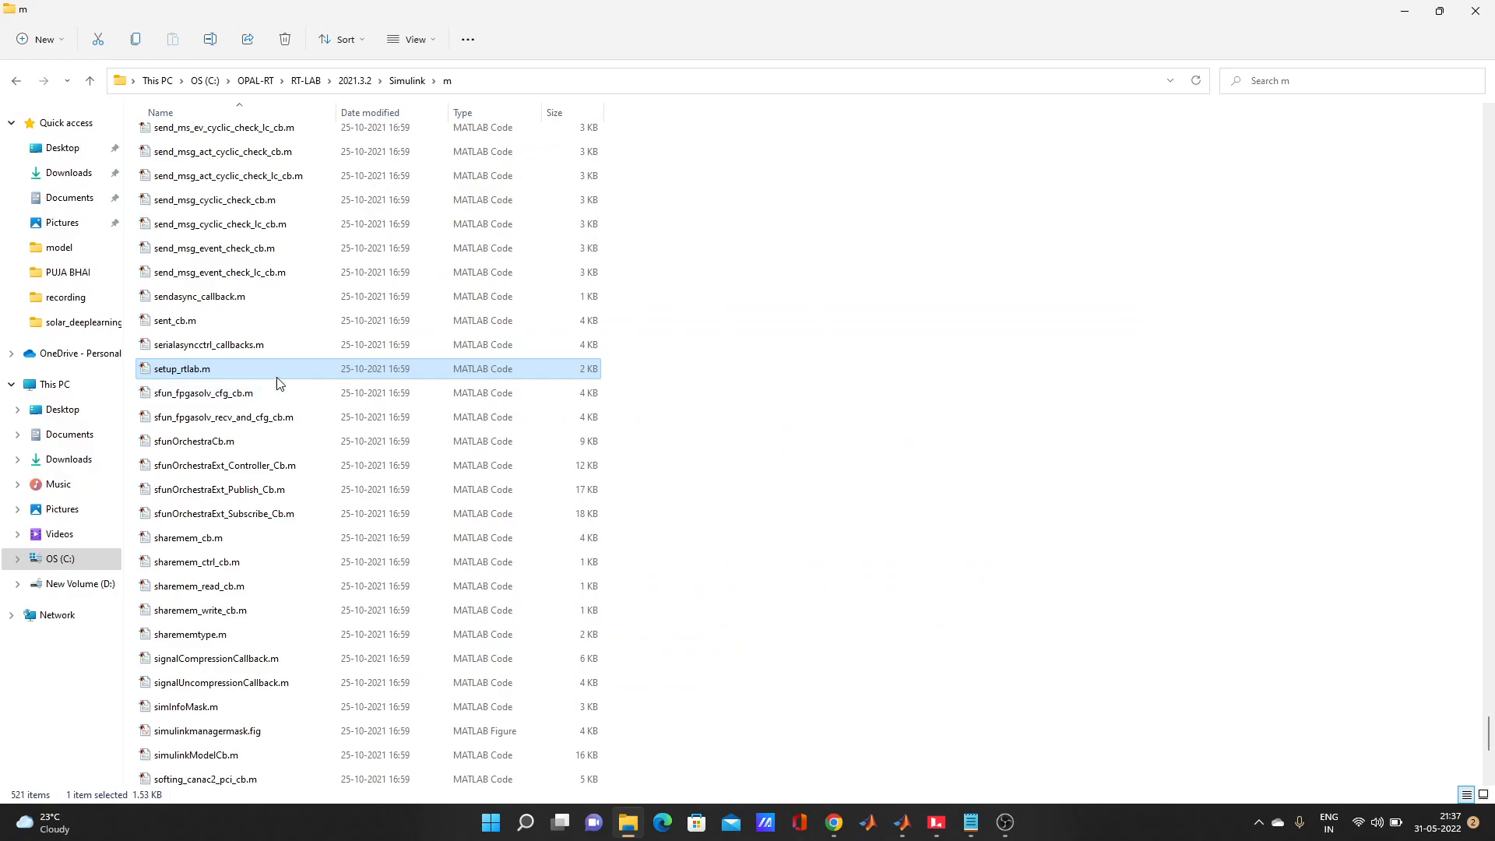
{"action": "mouse_move", "coordinate": [893, 835]}
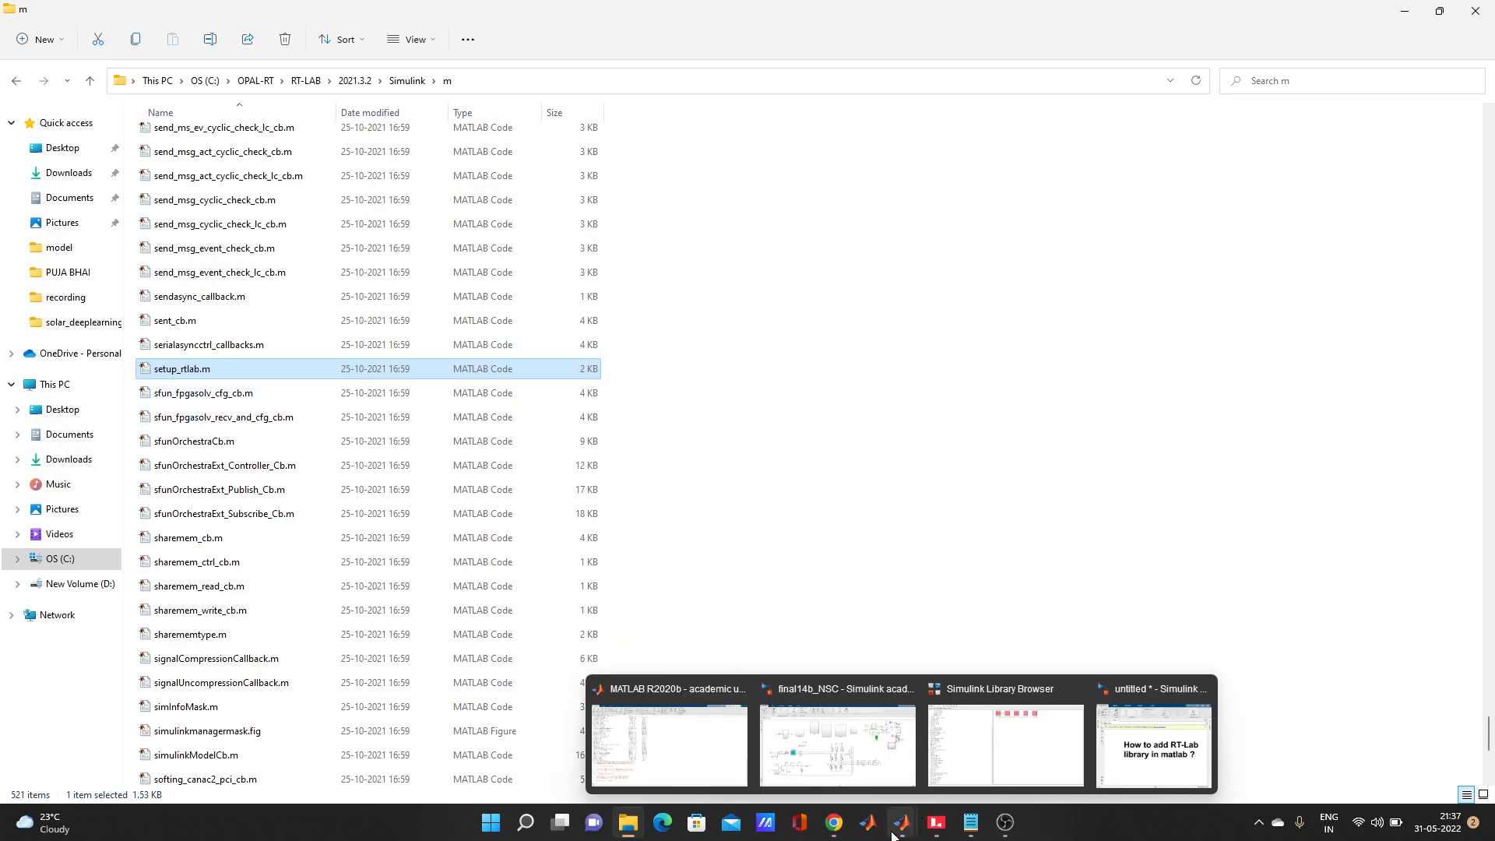
{"action": "mouse_move", "coordinate": [697, 746]}
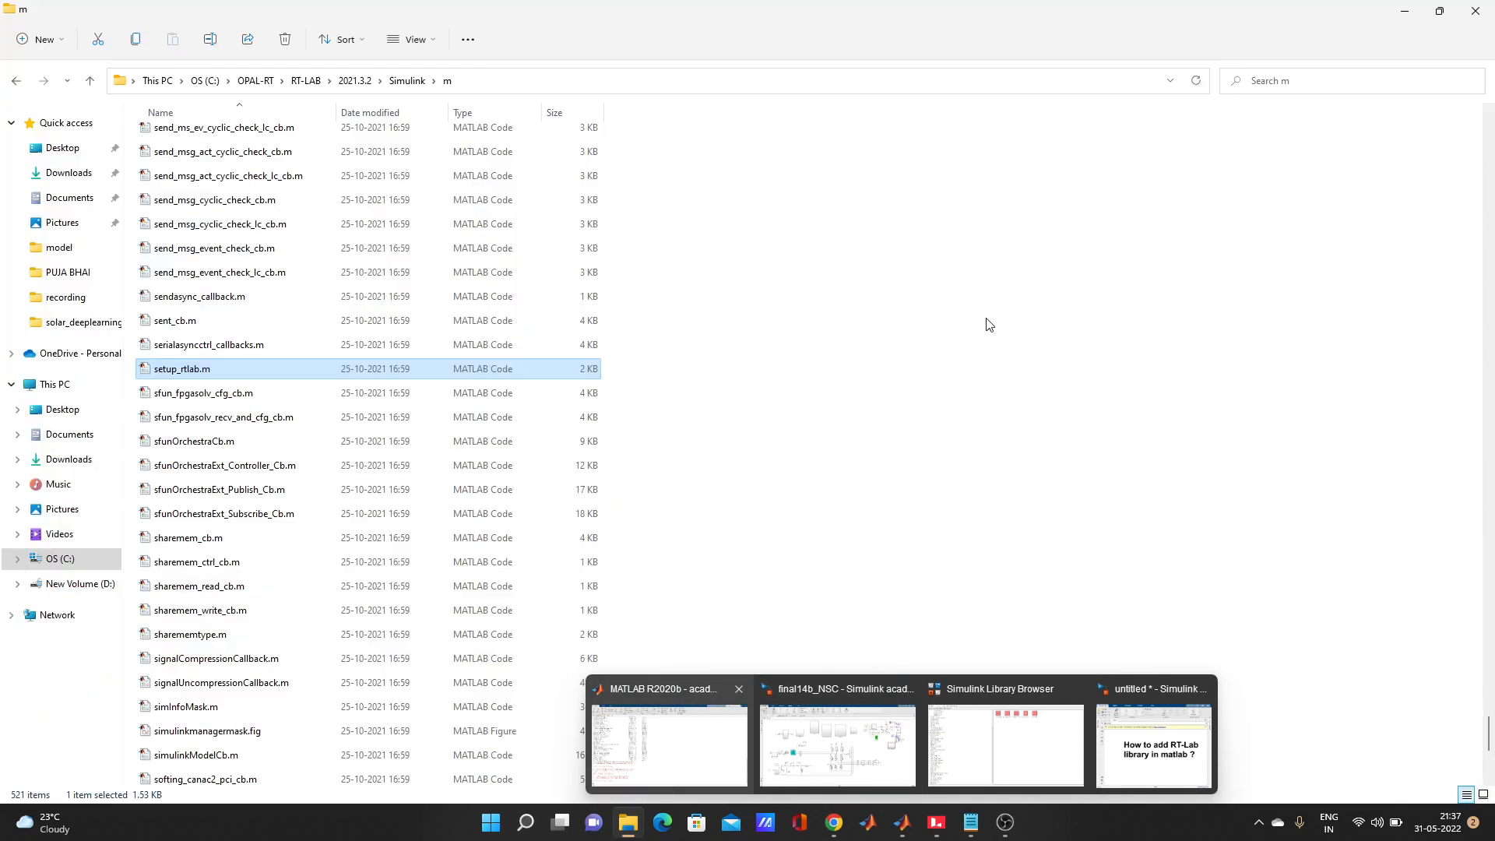
{"action": "right_click", "coordinate": [324, 377]}
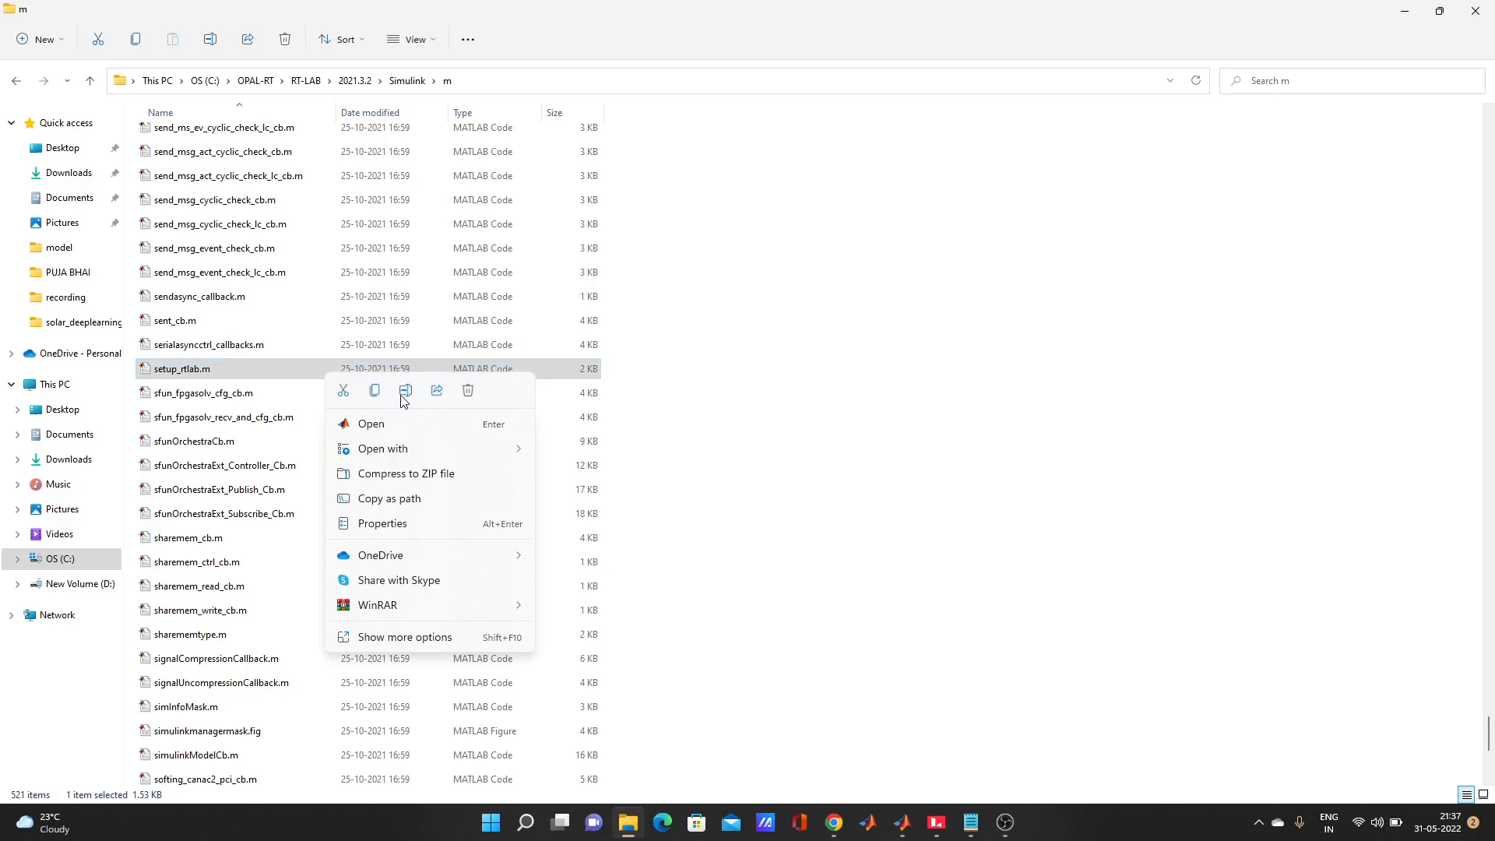
{"action": "mouse_move", "coordinate": [515, 457]}
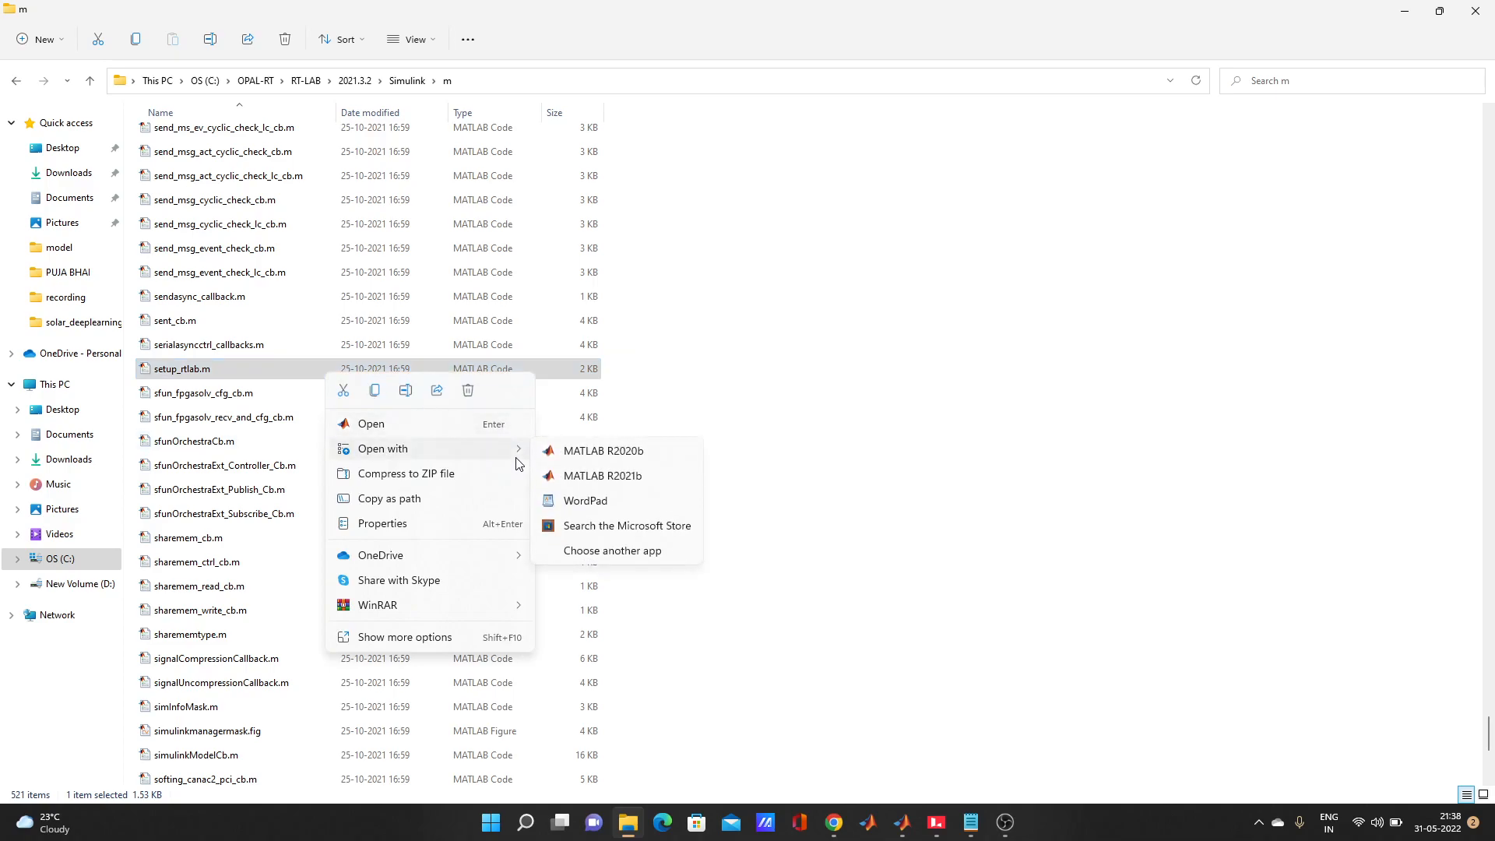
{"action": "left_click", "coordinate": [632, 453]}
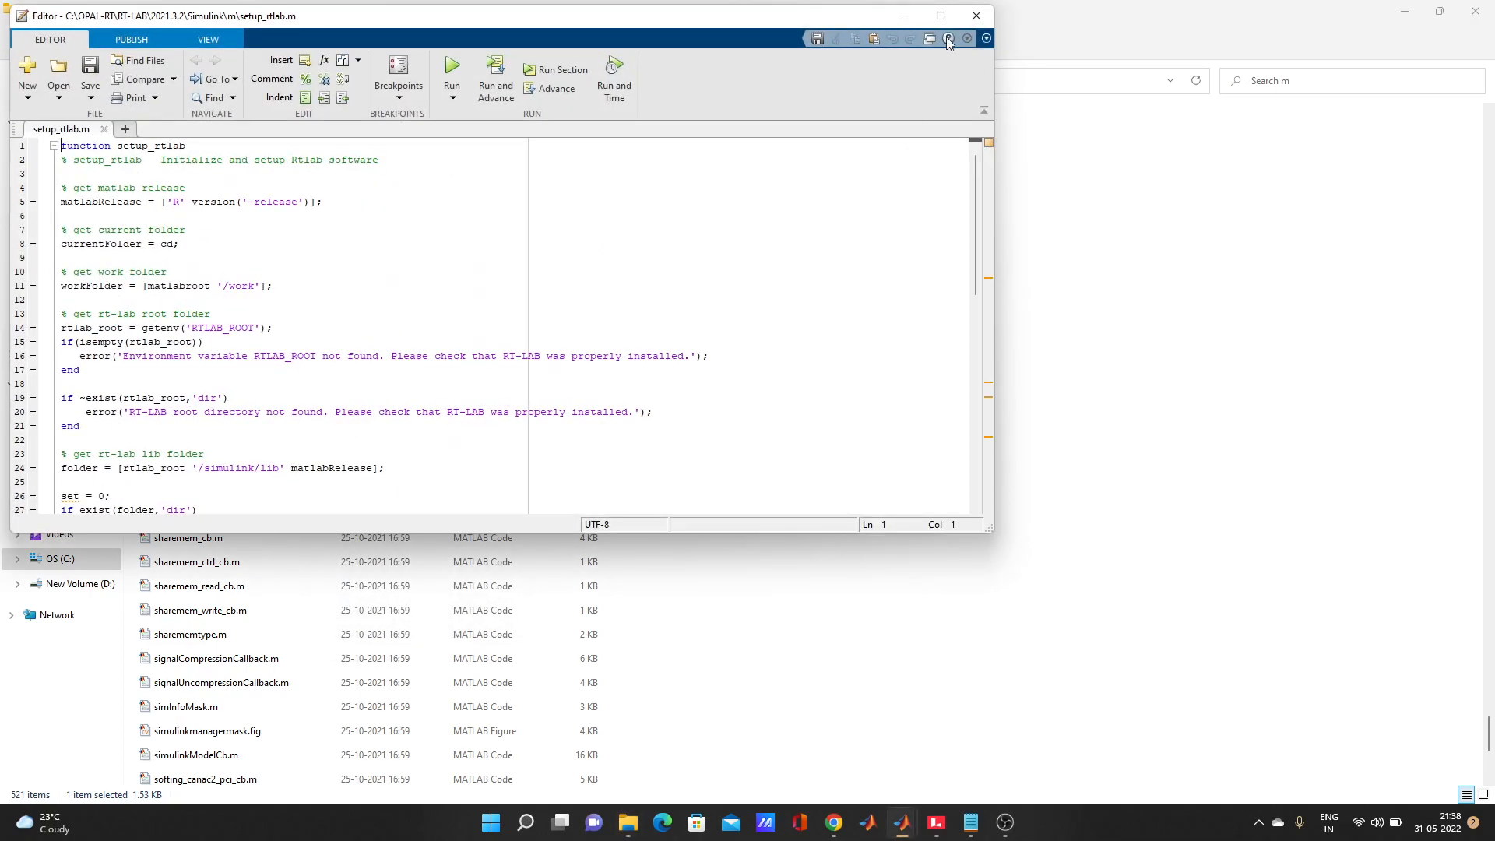
{"action": "left_click", "coordinate": [940, 17]}
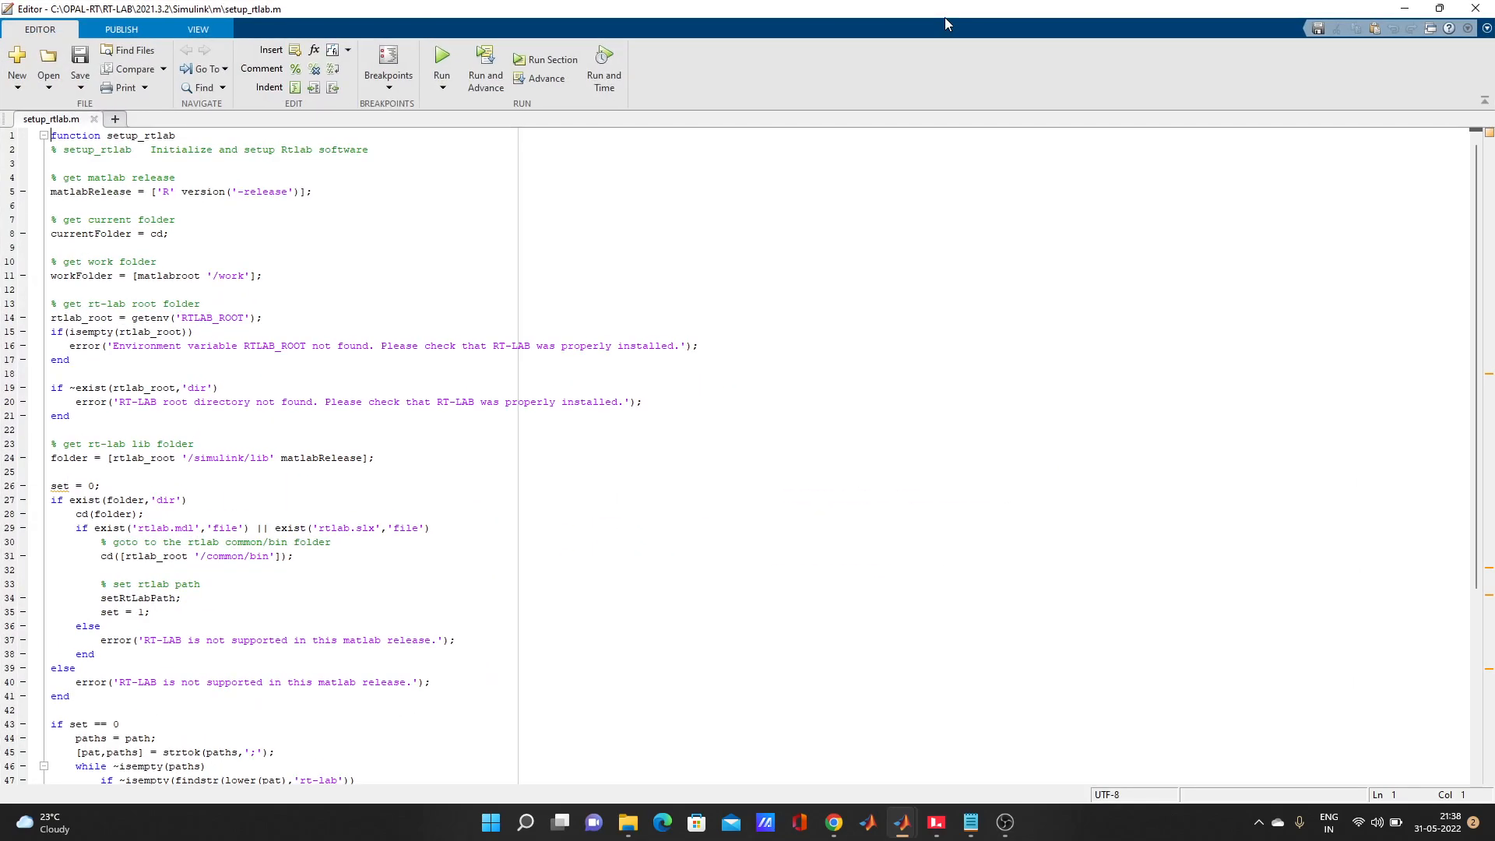
- Run the setup_rtlab.m script, adding its folder to the MATLAB path
{"action": "scroll", "coordinate": [549, 345], "scroll_direction": "down", "scroll_amount": 6}
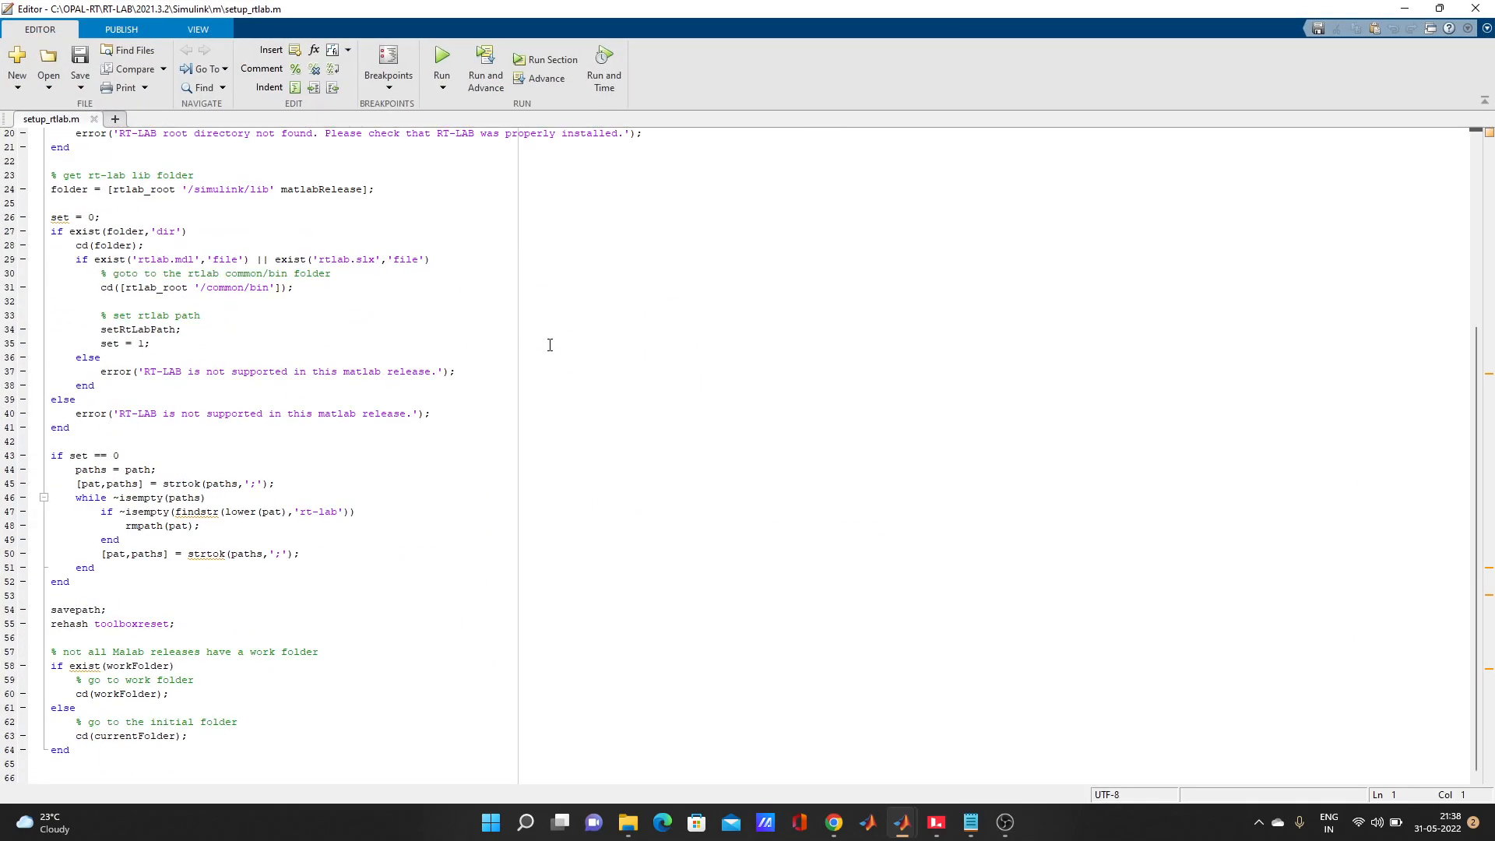
{"action": "scroll", "coordinate": [550, 345], "scroll_direction": "up", "scroll_amount": 5}
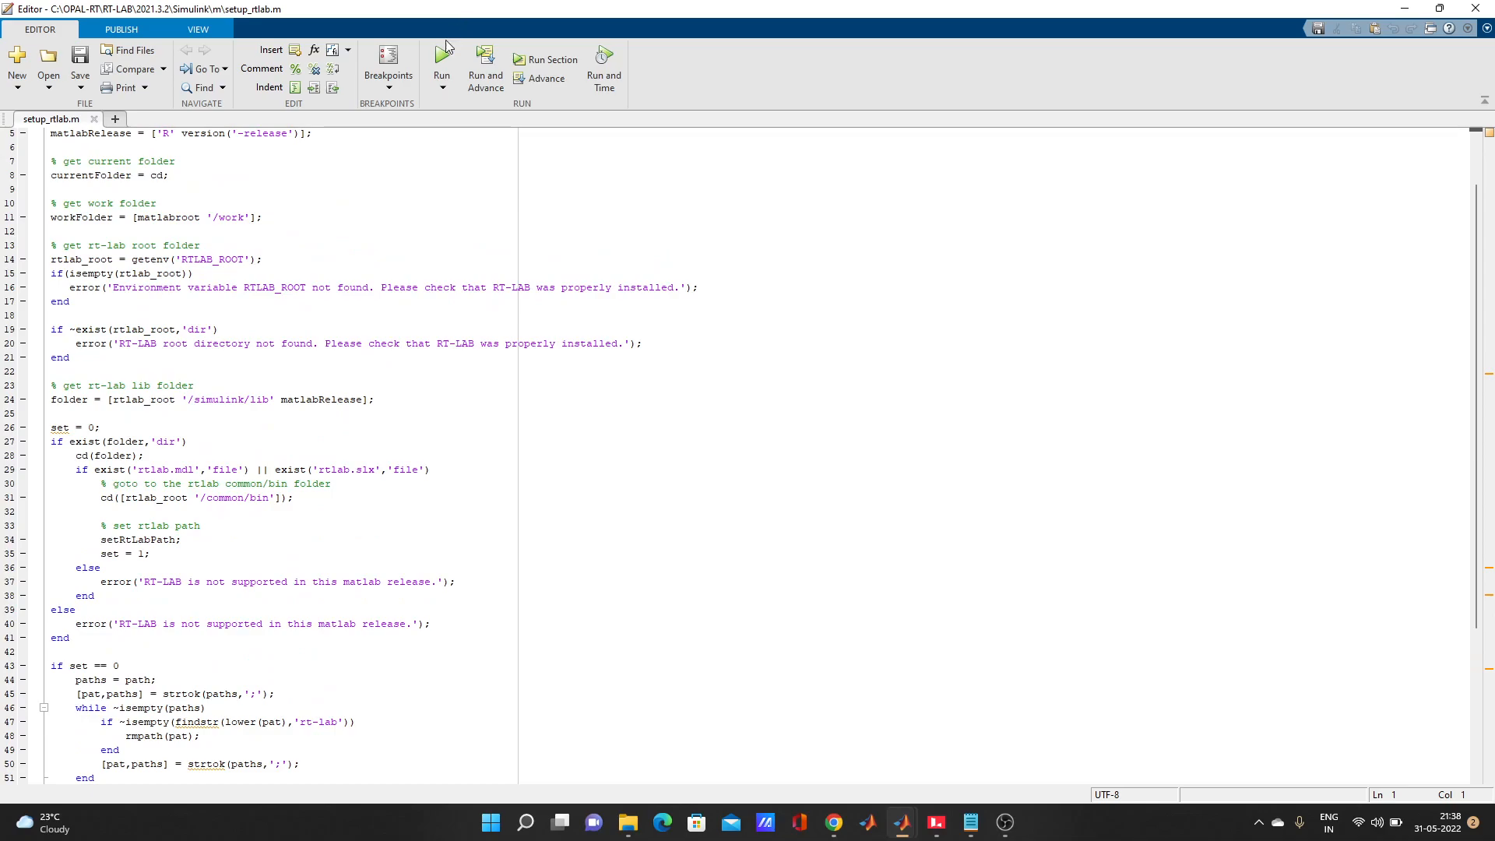
{"action": "left_click", "coordinate": [432, 62]}
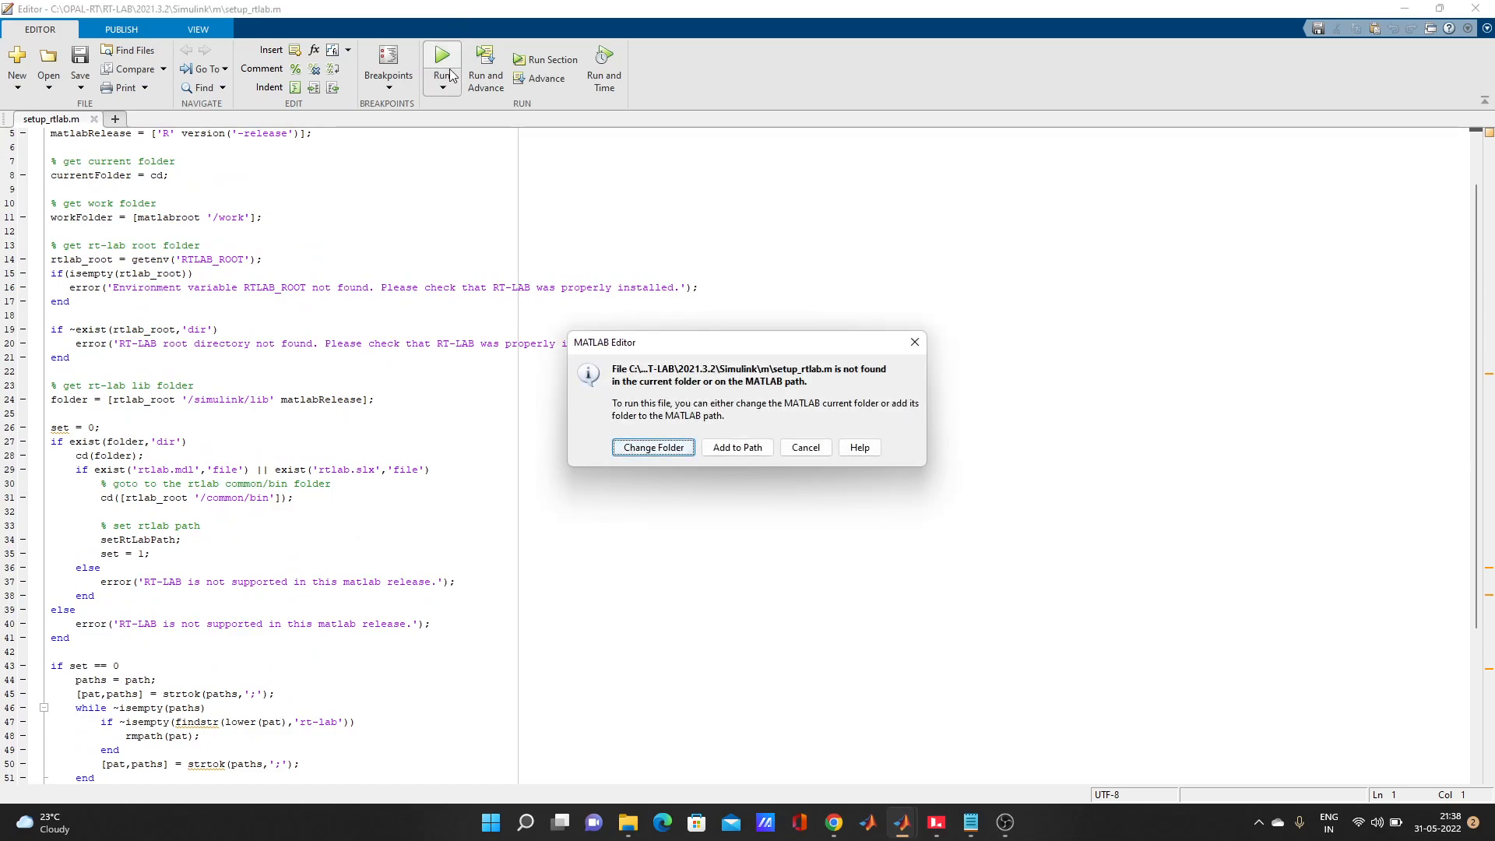
{"action": "left_click", "coordinate": [729, 449]}
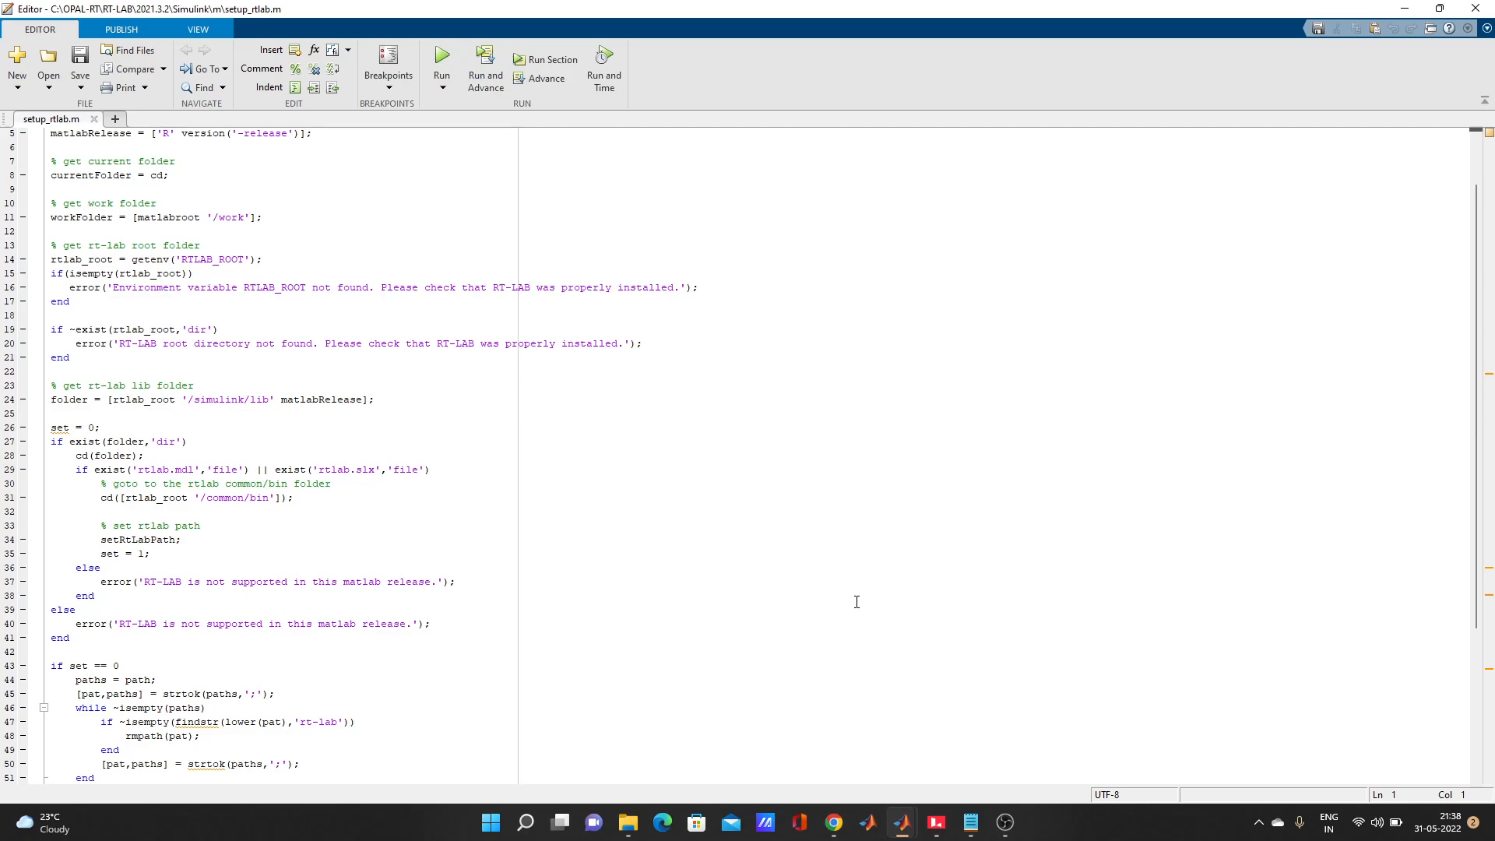
- Switch to the Simulink Library Browser and close it
{"action": "mouse_move", "coordinate": [934, 825]}
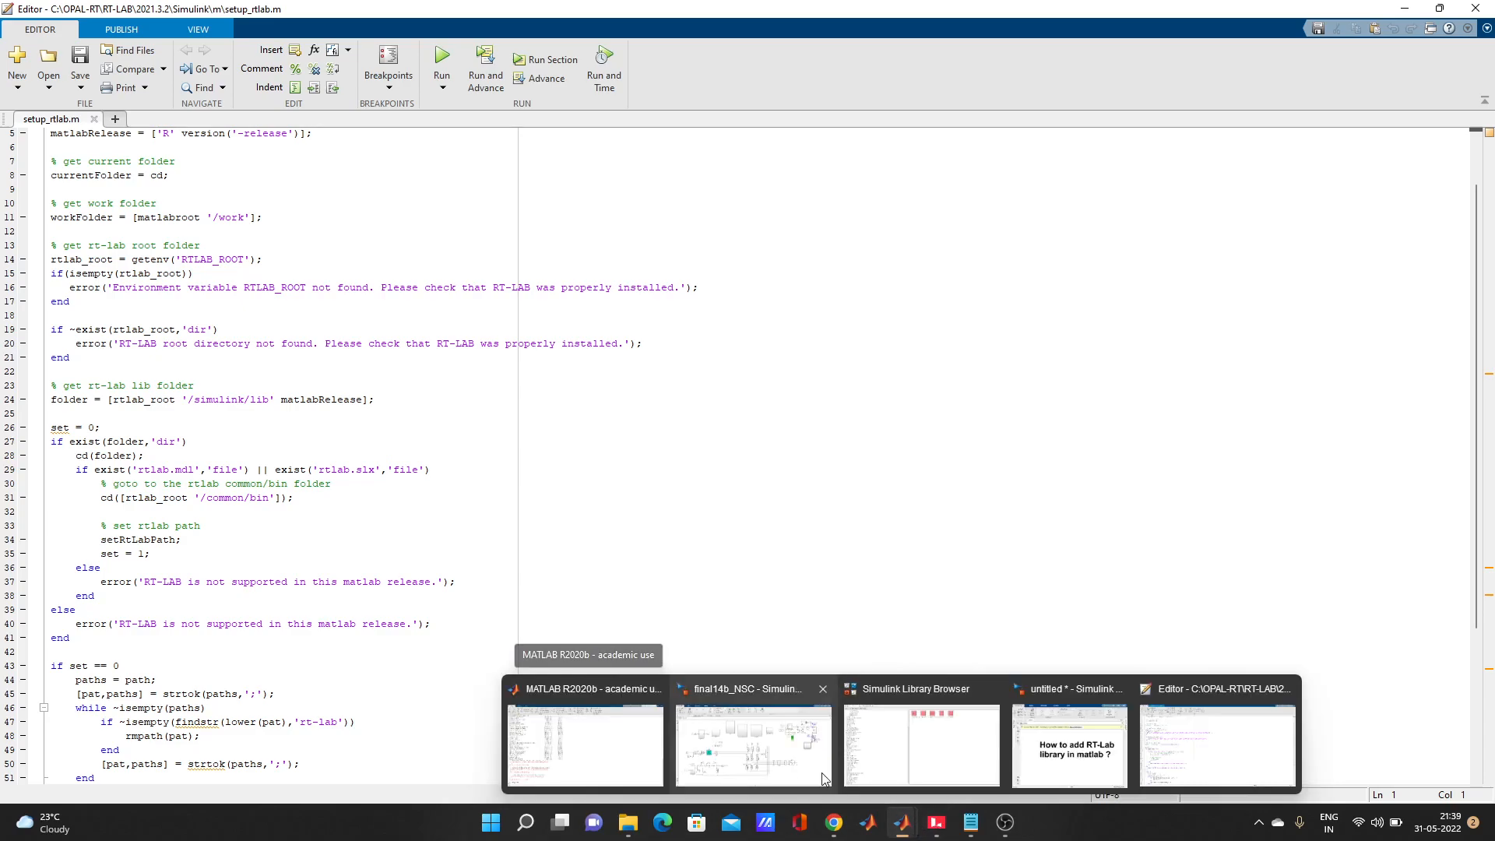
{"action": "mouse_move", "coordinate": [782, 761]}
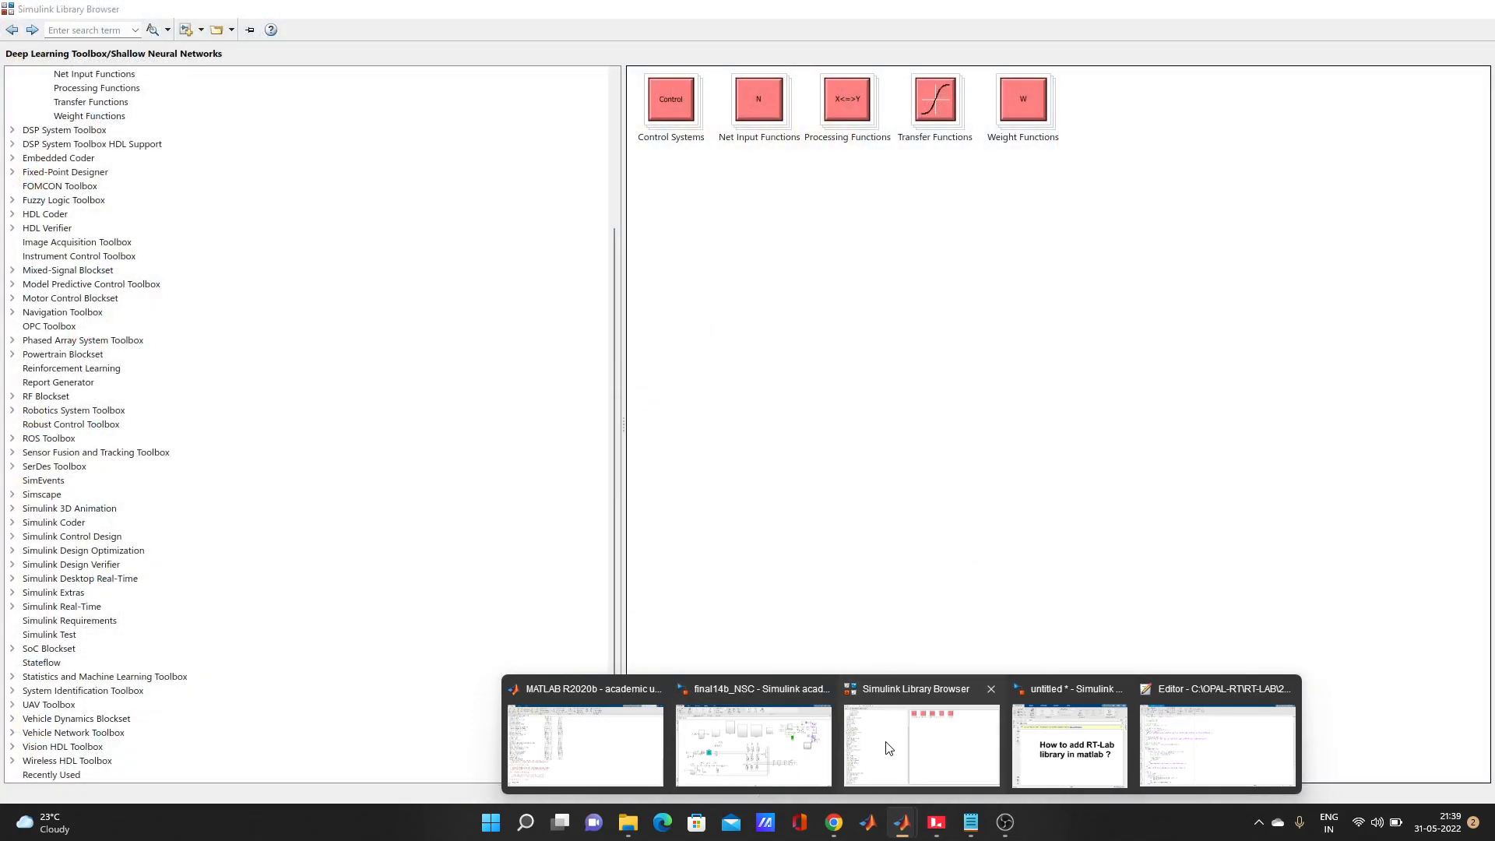
{"action": "left_click", "coordinate": [888, 747]}
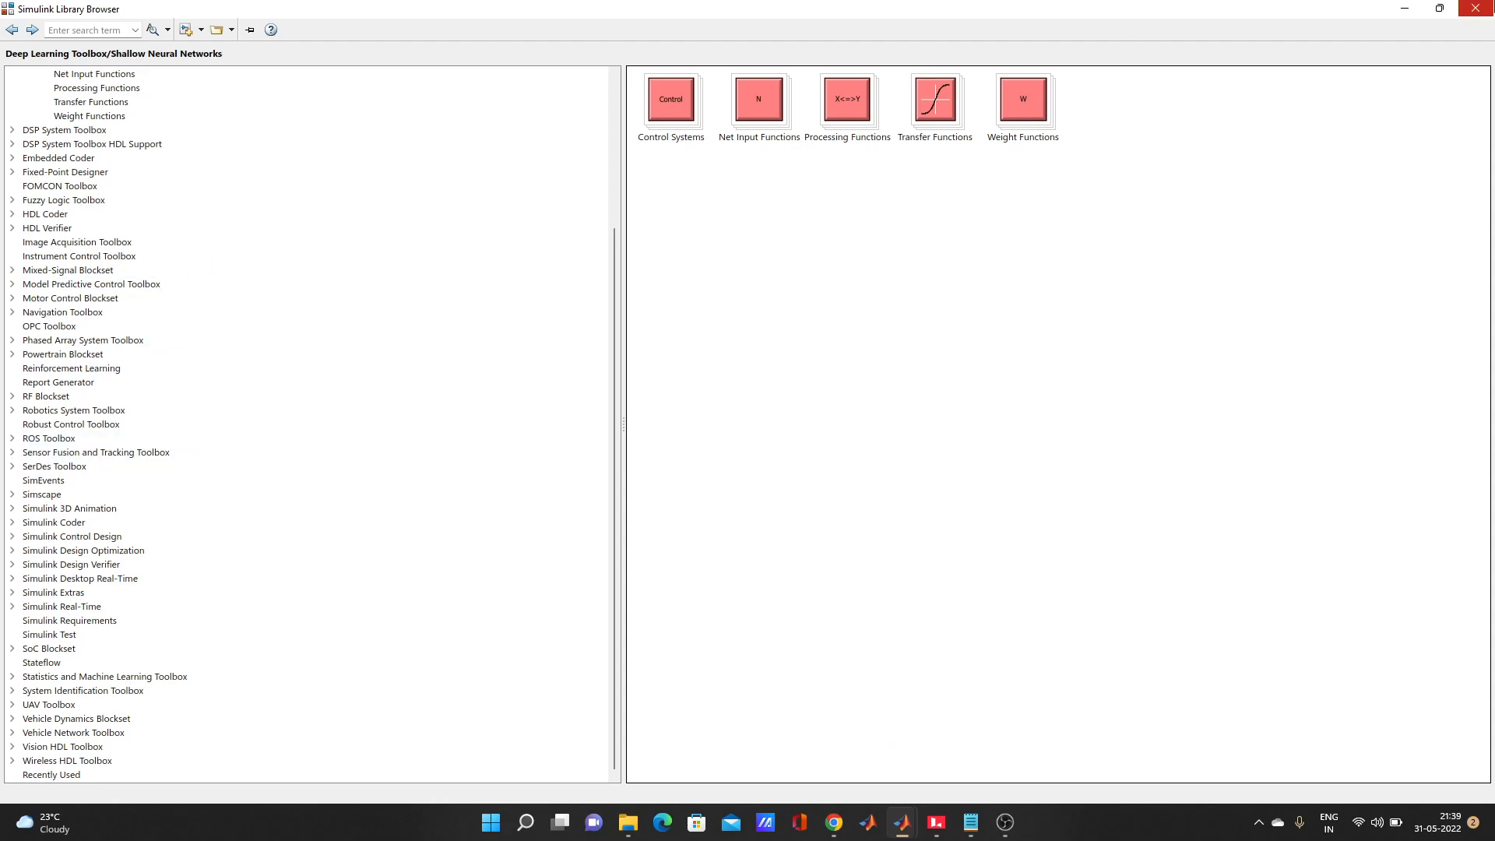
{"action": "left_click", "coordinate": [1475, 9]}
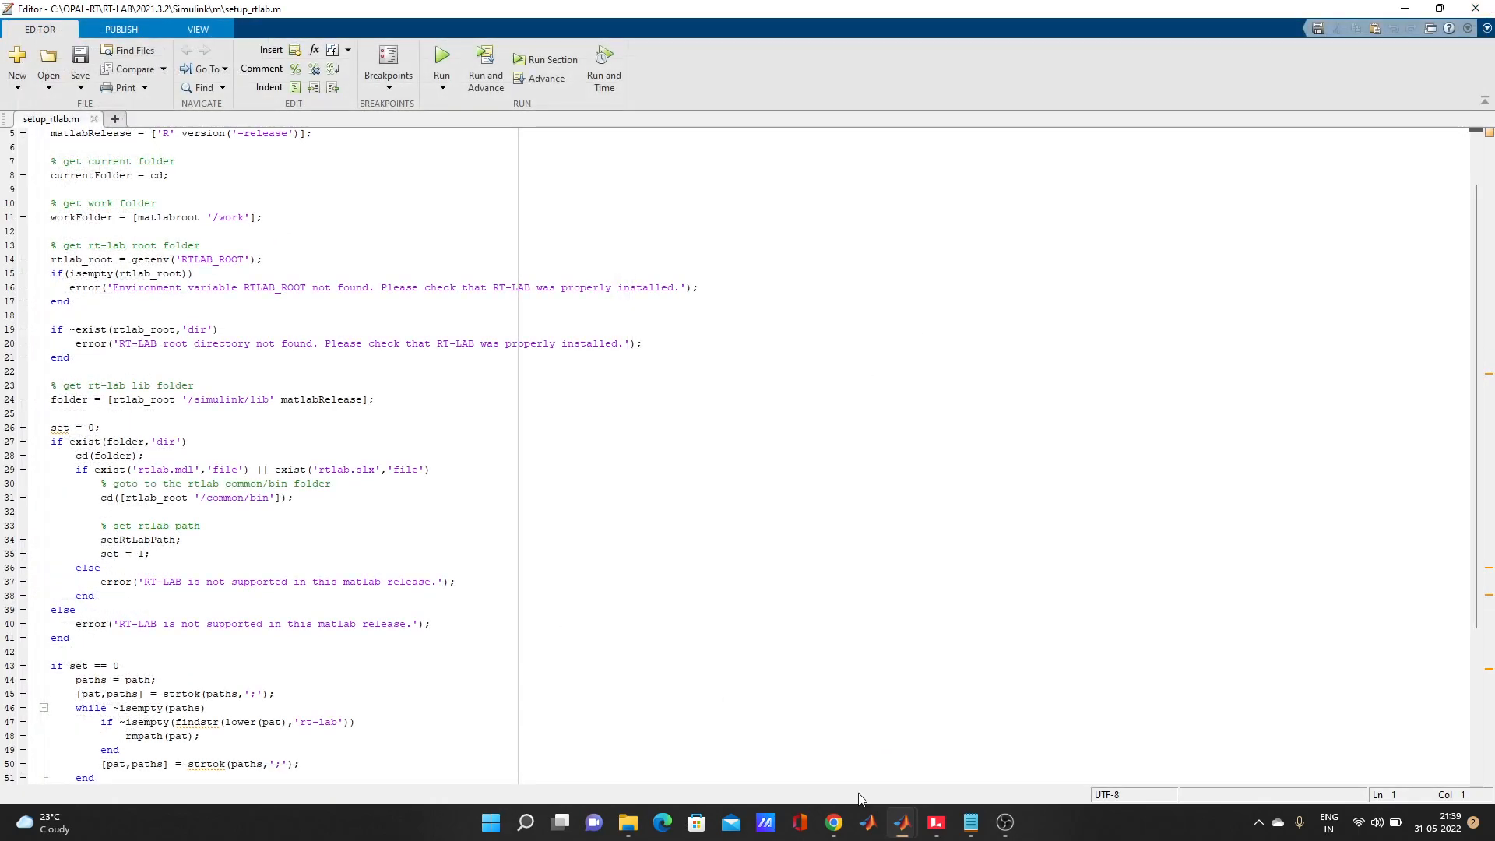
- Bring up the final14b_NSC Simulink model and reopen the Library Browser from it
{"action": "mouse_move", "coordinate": [901, 823]}
{"action": "mouse_move", "coordinate": [806, 753]}
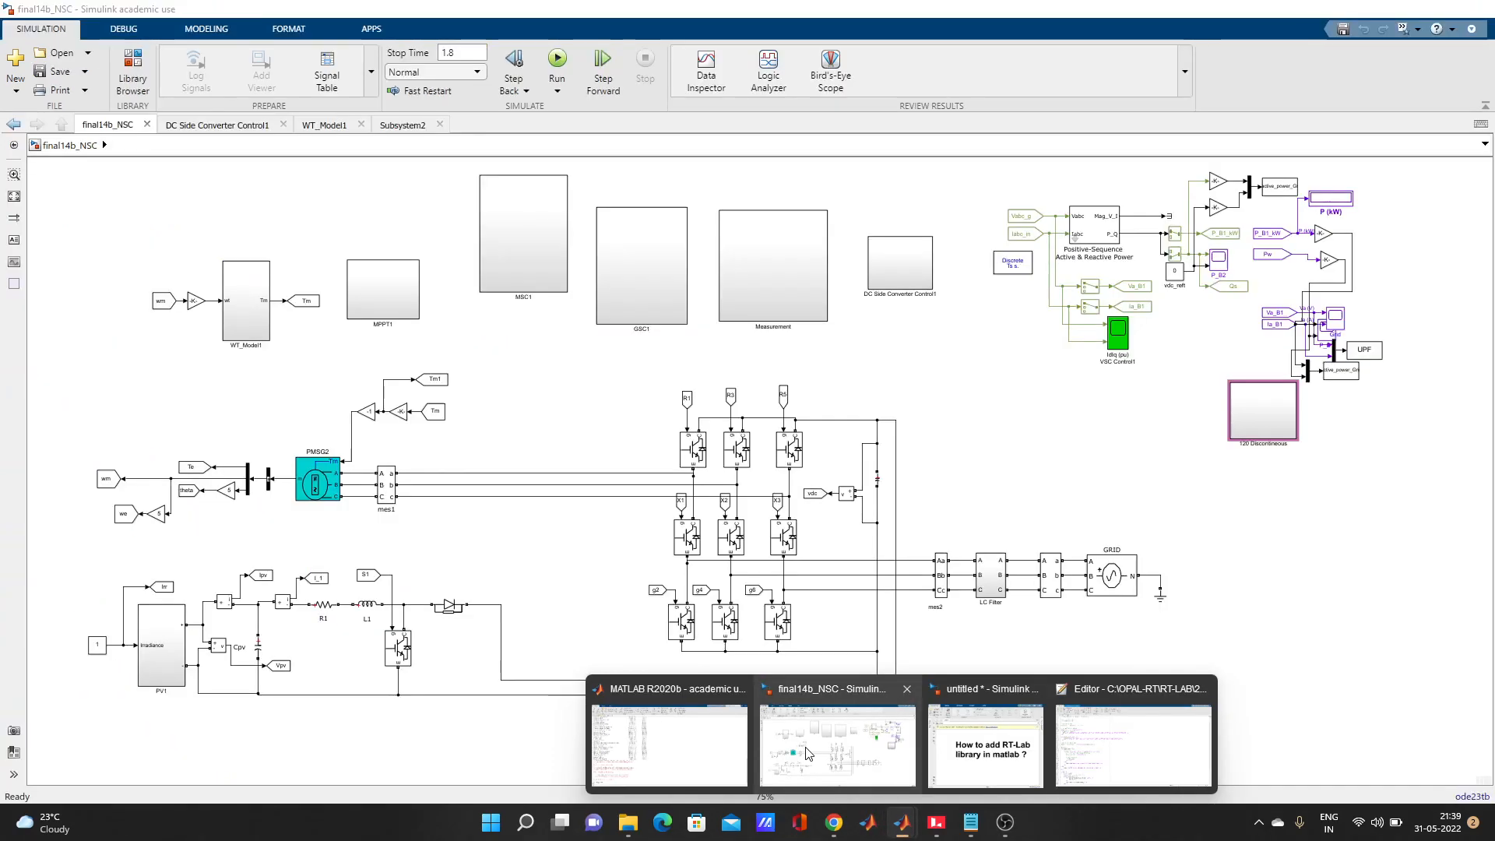
{"action": "left_click", "coordinate": [670, 745]}
{"action": "mouse_move", "coordinate": [946, 812]}
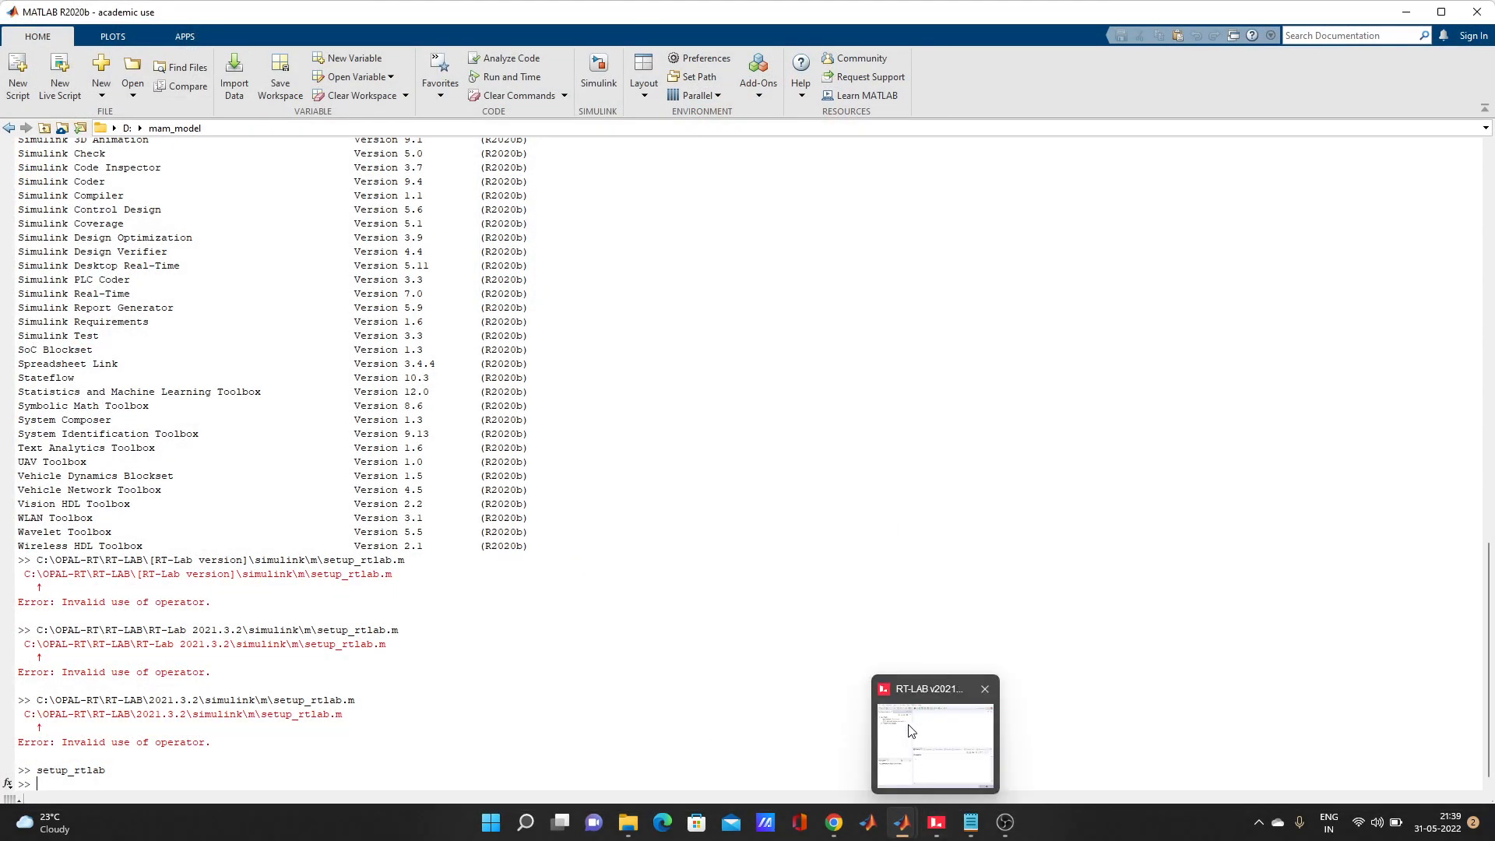
{"action": "mouse_move", "coordinate": [899, 818]}
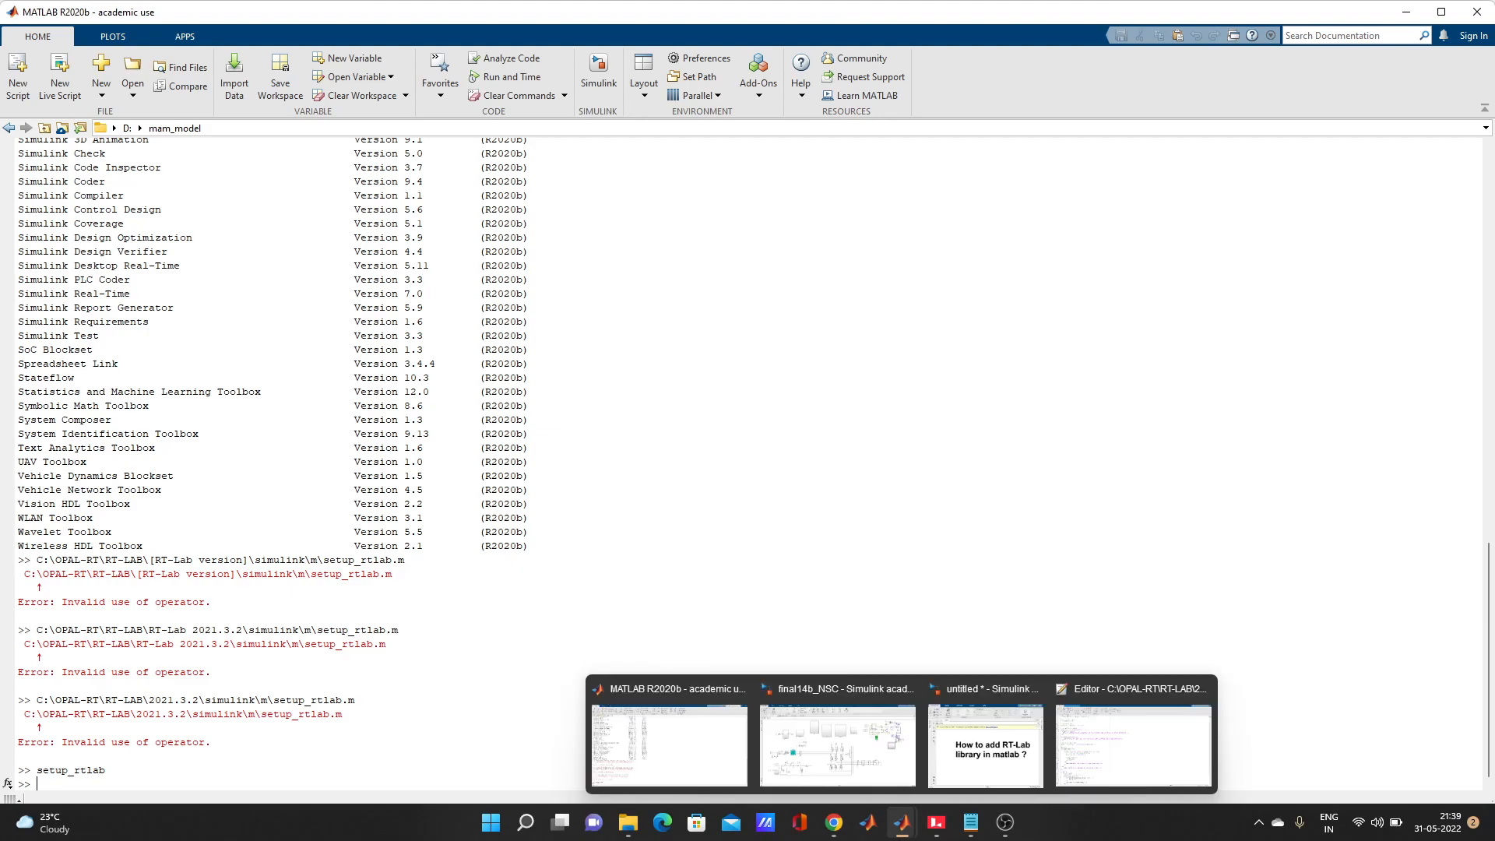
{"action": "left_click", "coordinate": [838, 746]}
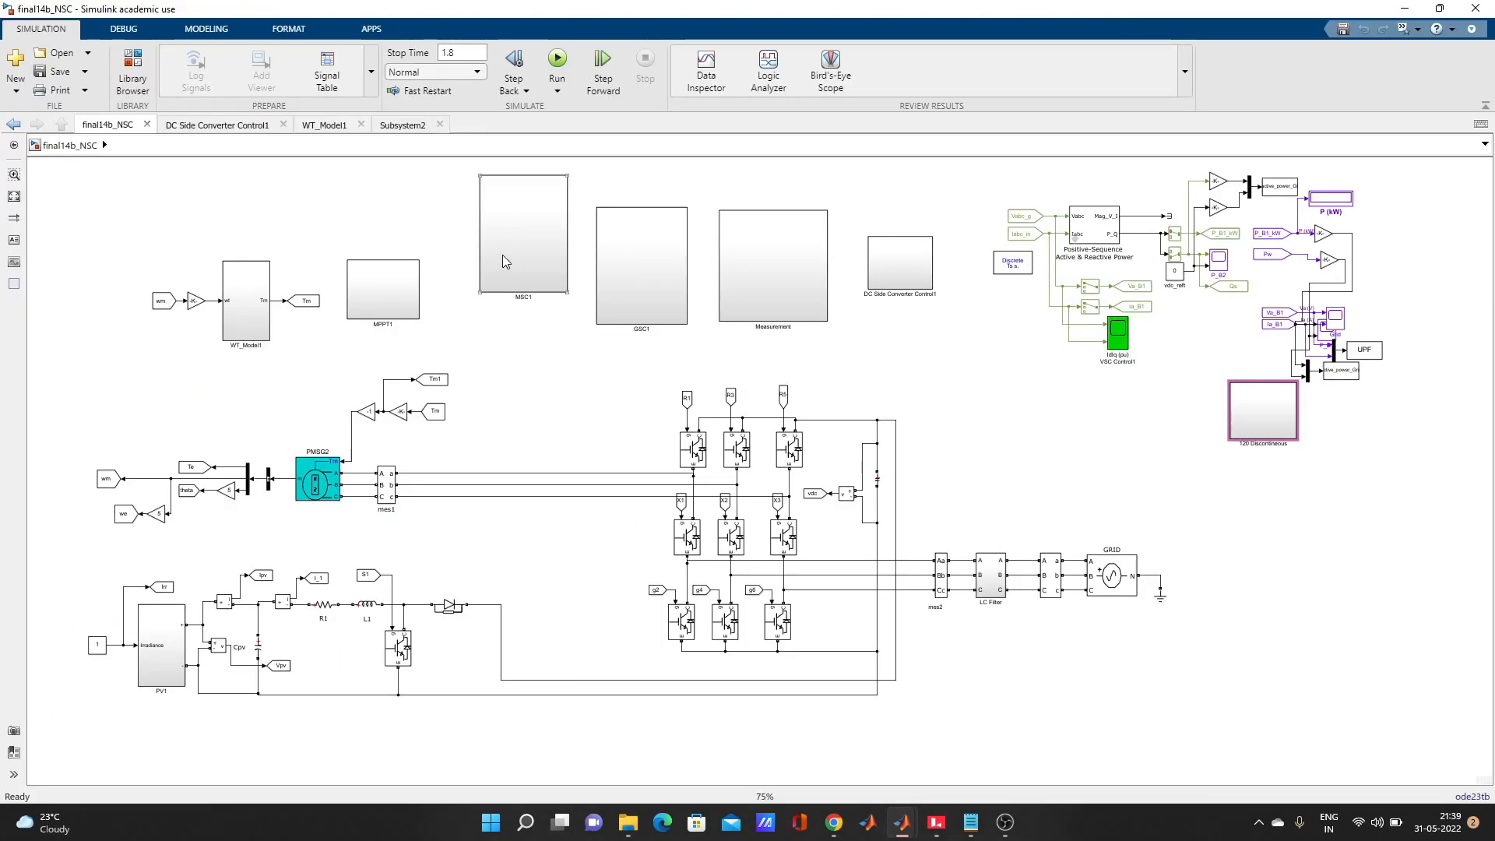
{"action": "left_click", "coordinate": [126, 62]}
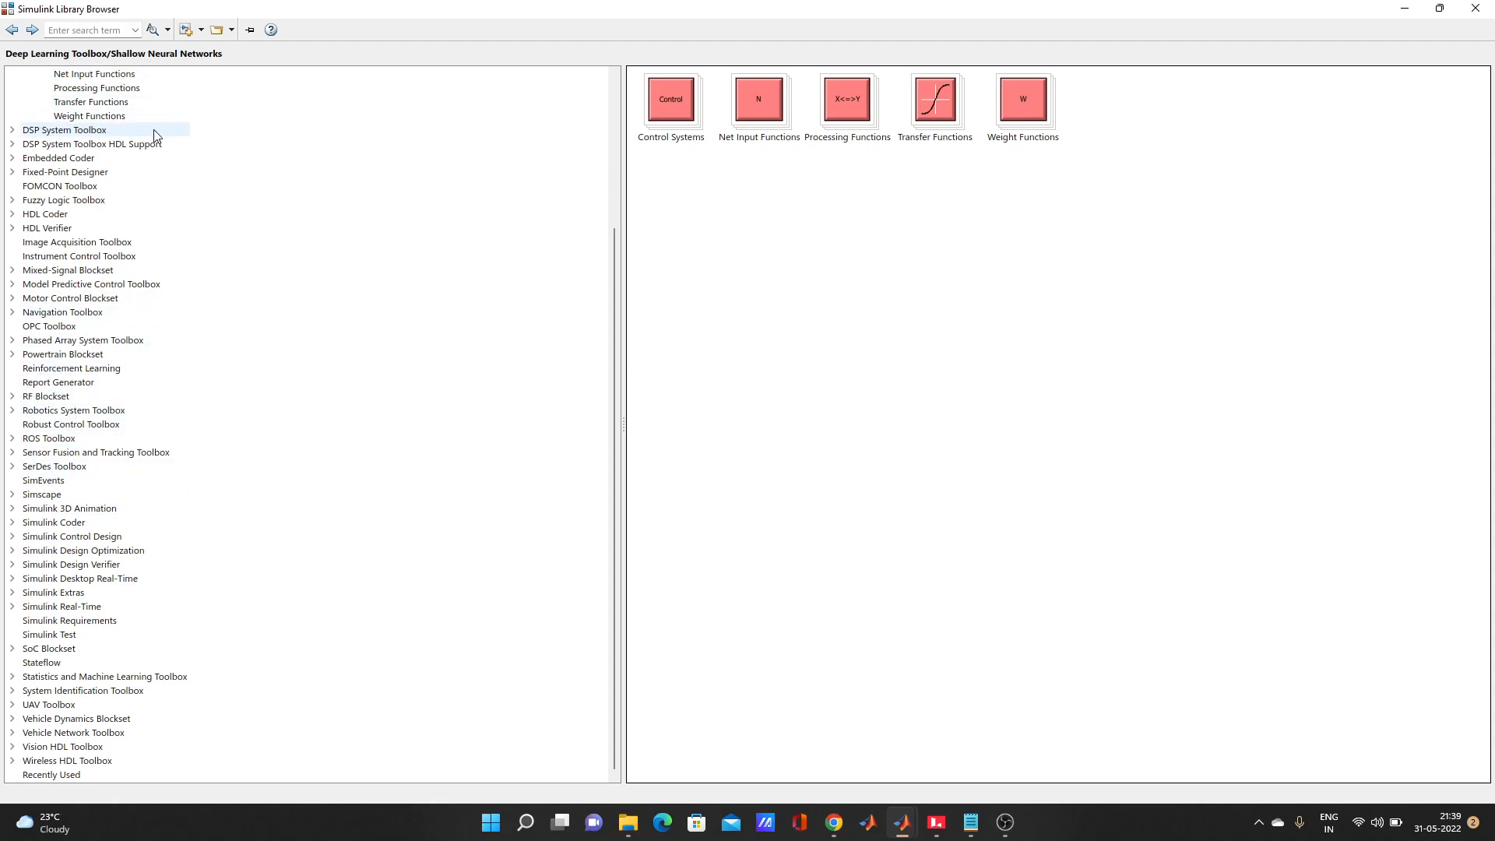
- Collapse Deep Learning Toolbox, check the full library list for RT-LAB entries, and minimize the Library Browser and the final14b_NSC model
{"action": "scroll", "coordinate": [177, 237], "scroll_direction": "up", "scroll_amount": 5}
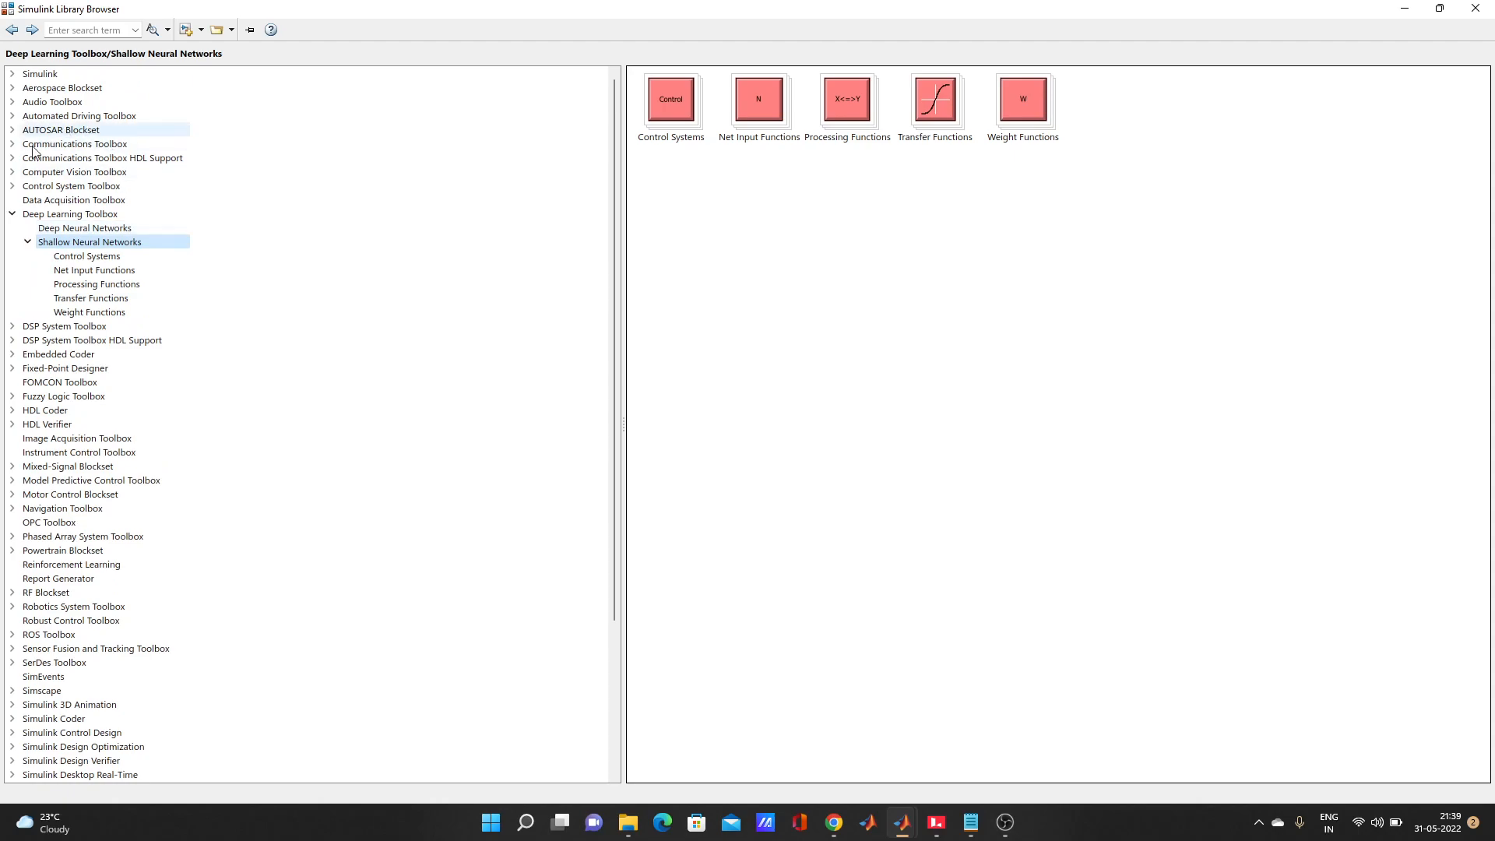
{"action": "left_click", "coordinate": [14, 214]}
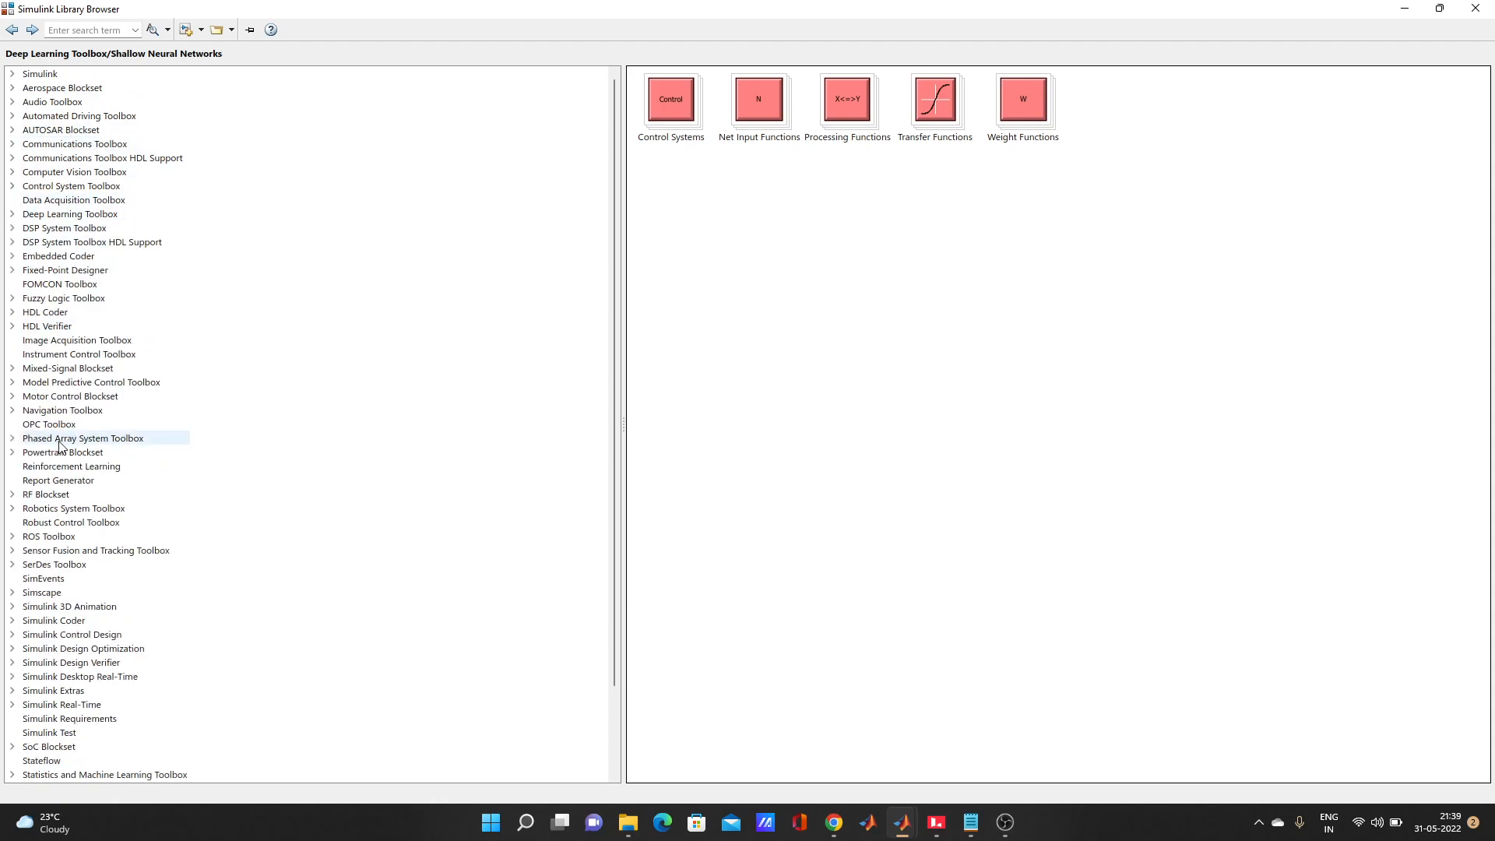
{"action": "scroll", "coordinate": [161, 544], "scroll_direction": "down", "scroll_amount": 5}
{"action": "scroll", "coordinate": [370, 277], "scroll_direction": "up", "scroll_amount": 3}
{"action": "scroll", "coordinate": [370, 277], "scroll_direction": "down", "scroll_amount": 3}
{"action": "scroll", "coordinate": [369, 277], "scroll_direction": "up", "scroll_amount": 3}
{"action": "scroll", "coordinate": [370, 277], "scroll_direction": "down", "scroll_amount": 3}
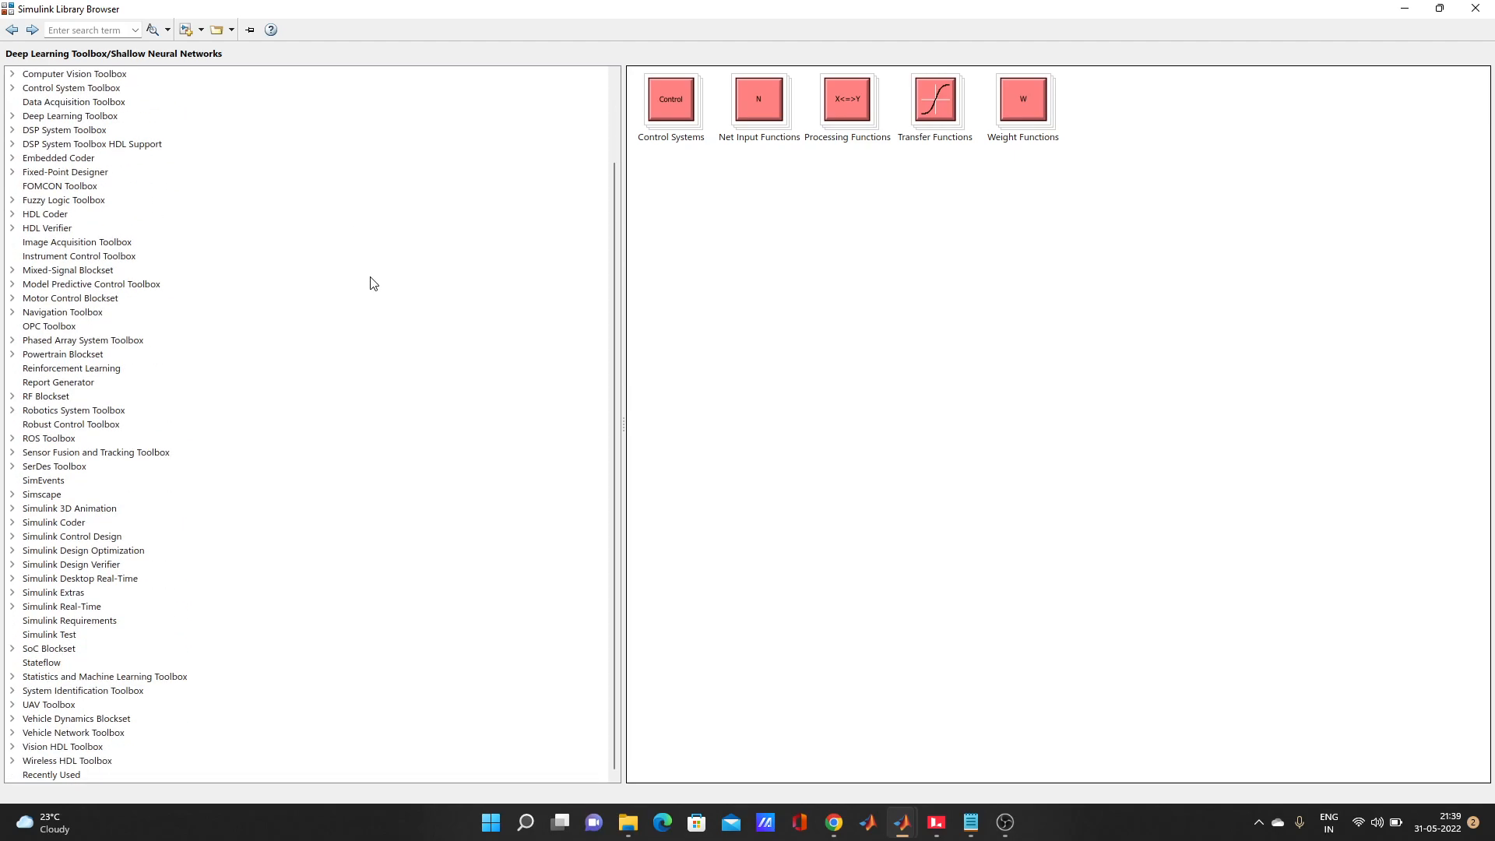
{"action": "scroll", "coordinate": [372, 282], "scroll_direction": "up", "scroll_amount": 3}
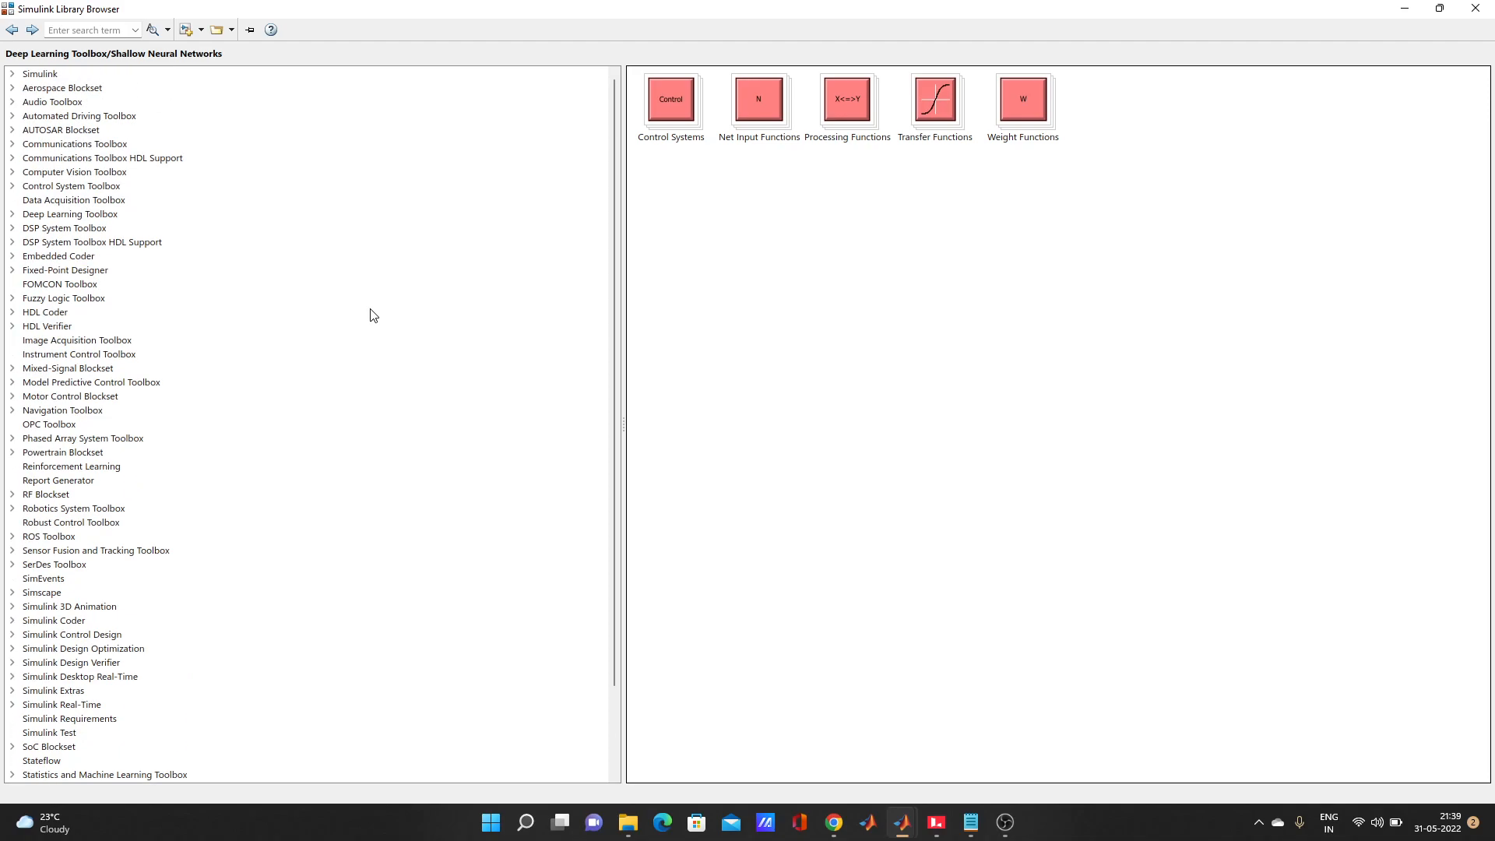
{"action": "left_click", "coordinate": [1405, 9]}
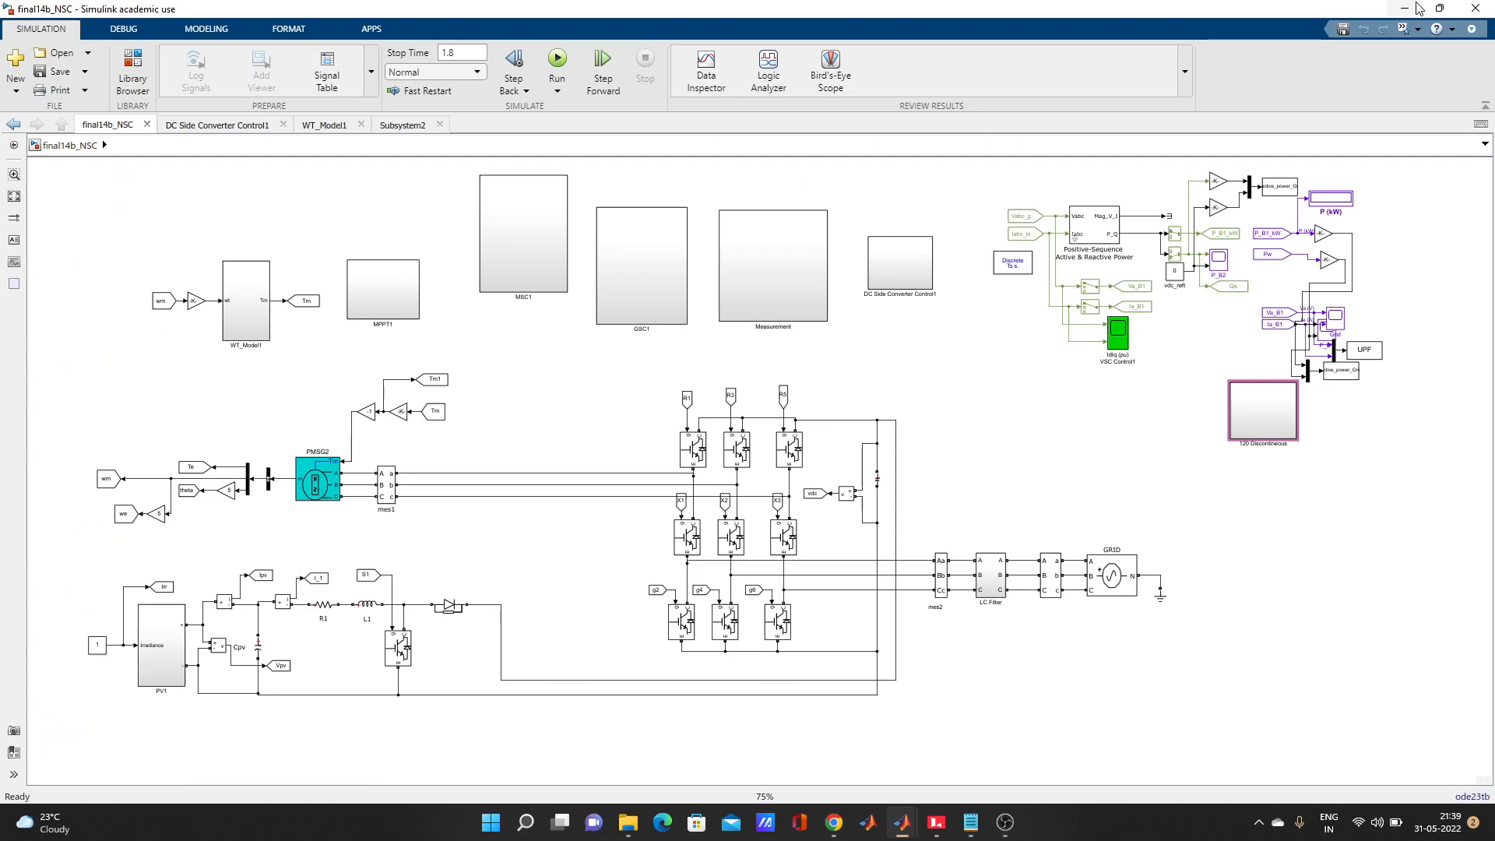
{"action": "left_click", "coordinate": [1418, 8]}
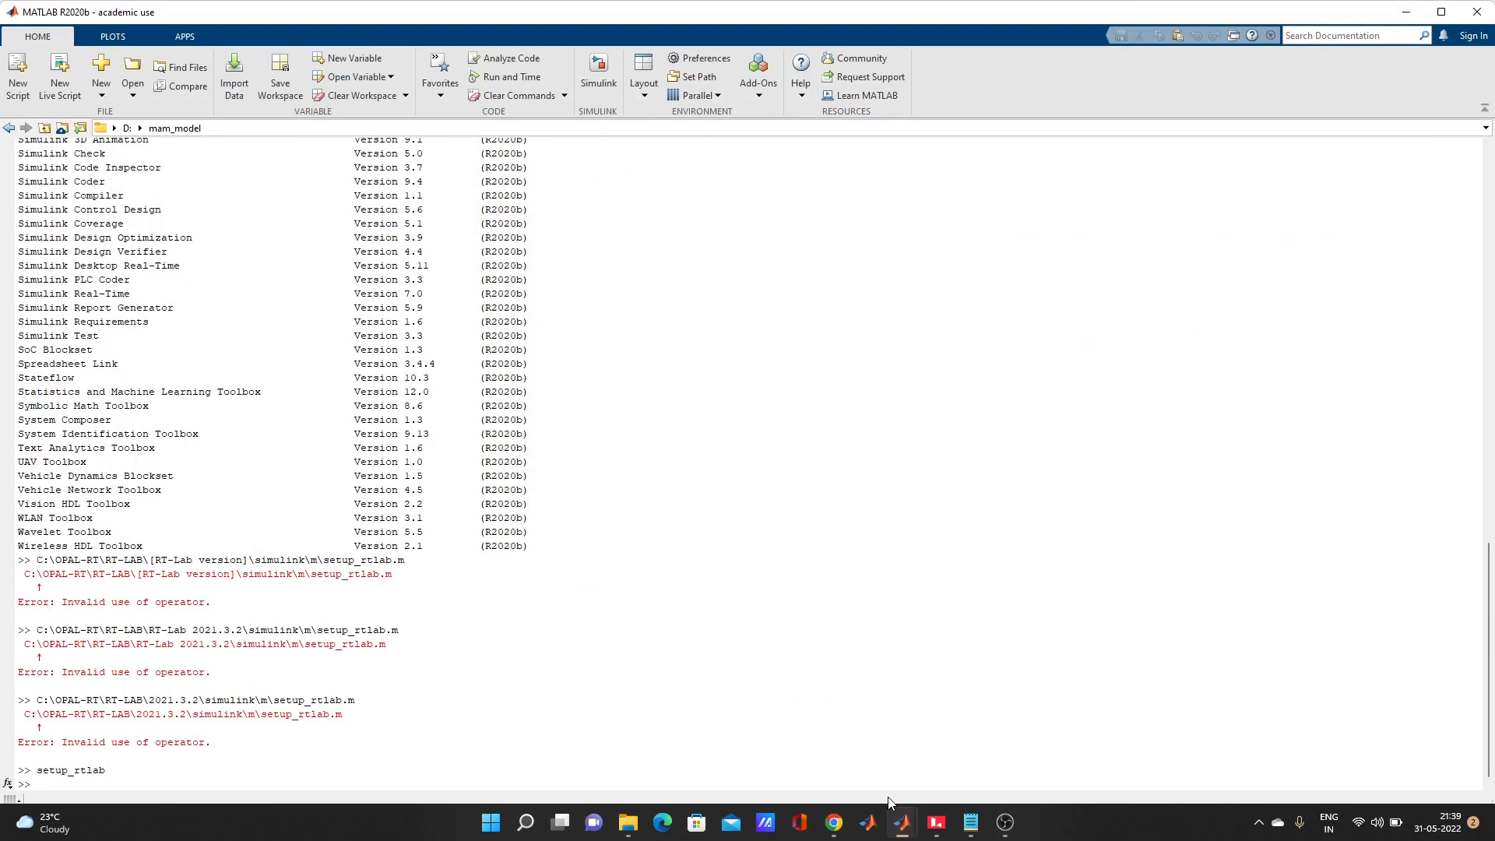
- Return to the setup_rtlab.m editor, select the script's code, run the script again and clear the selection
{"action": "mouse_move", "coordinate": [905, 832]}
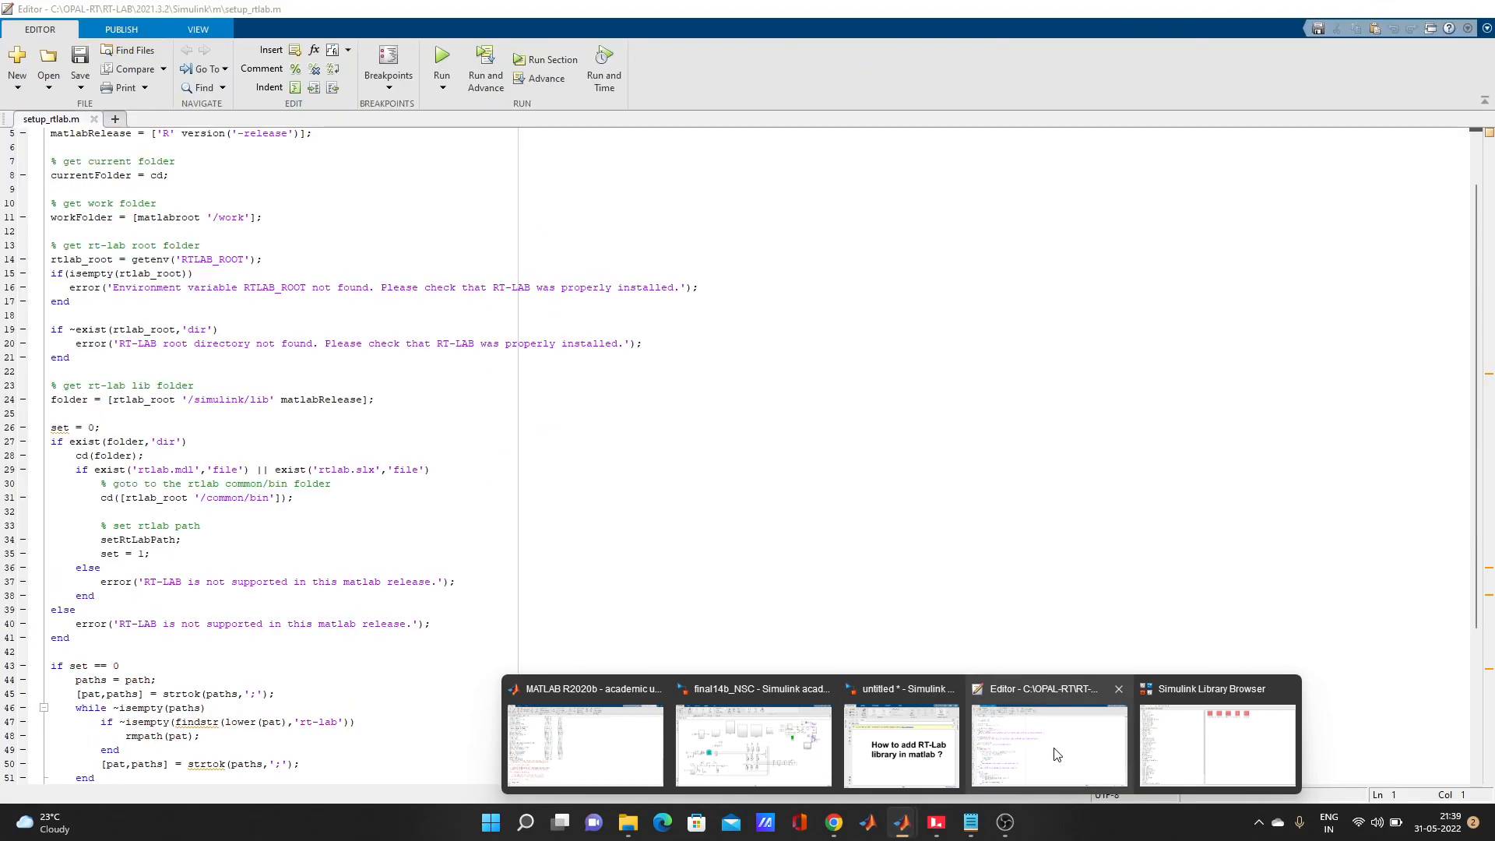
{"action": "left_click", "coordinate": [1050, 744]}
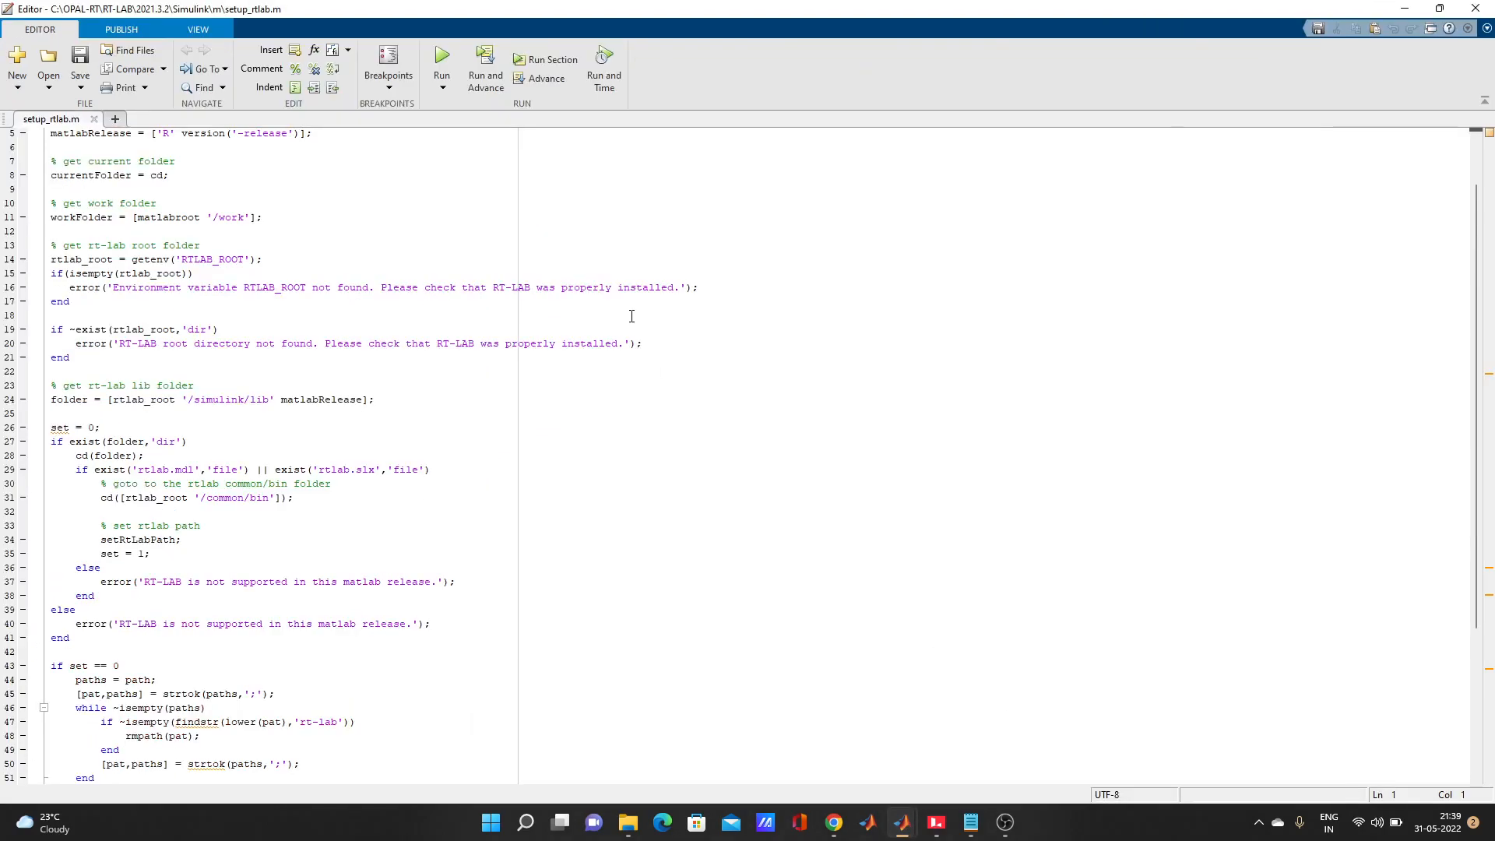
{"action": "left_click", "coordinate": [433, 53]}
{"action": "left_click", "coordinate": [184, 782]}
{"action": "left_click_drag", "start_coordinate": [184, 782], "coordinate": [29, 141]}
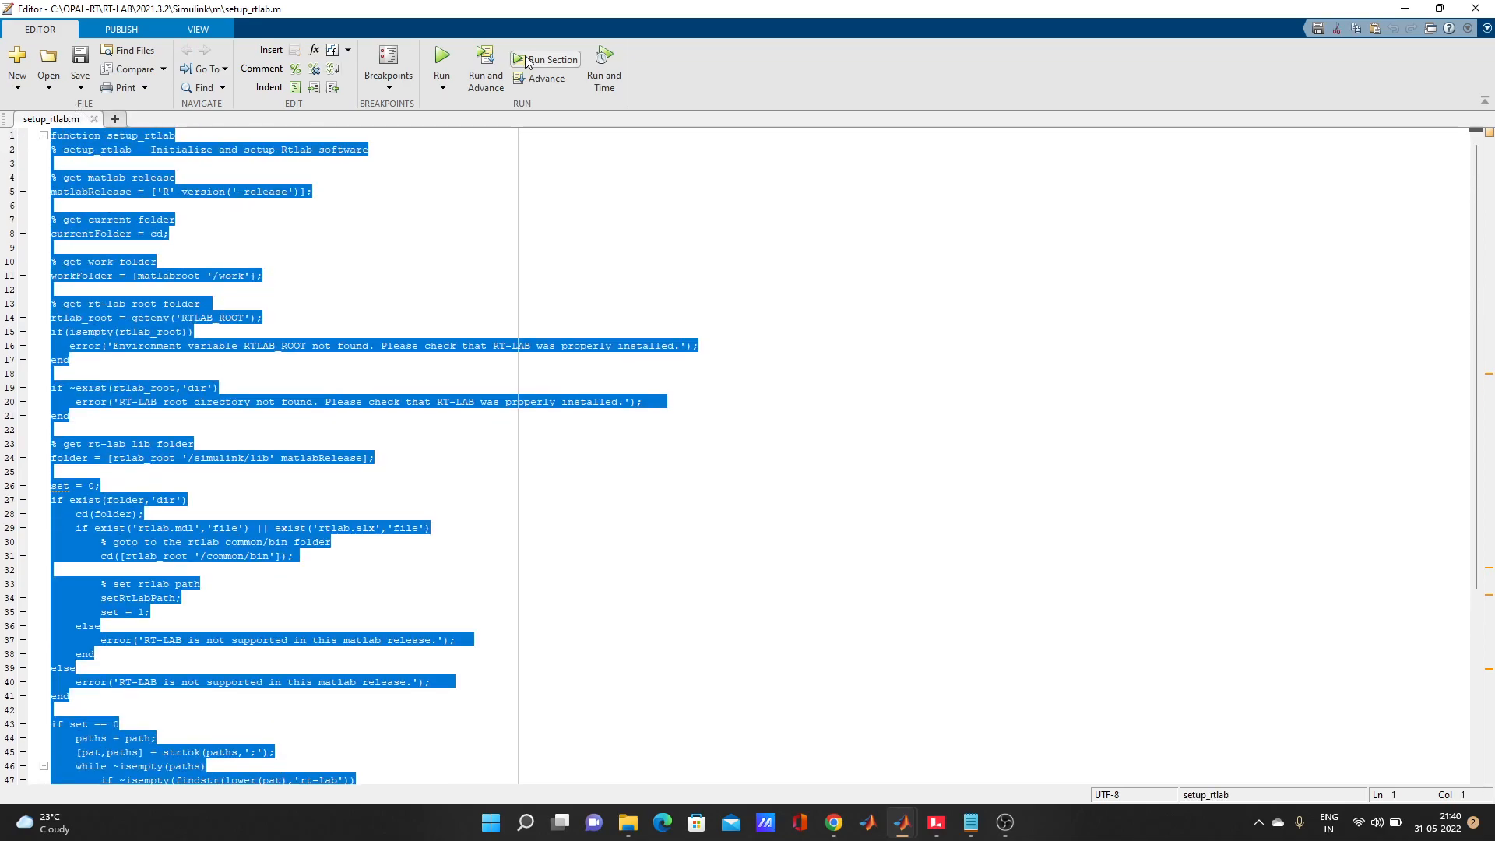
{"action": "left_click", "coordinate": [440, 62]}
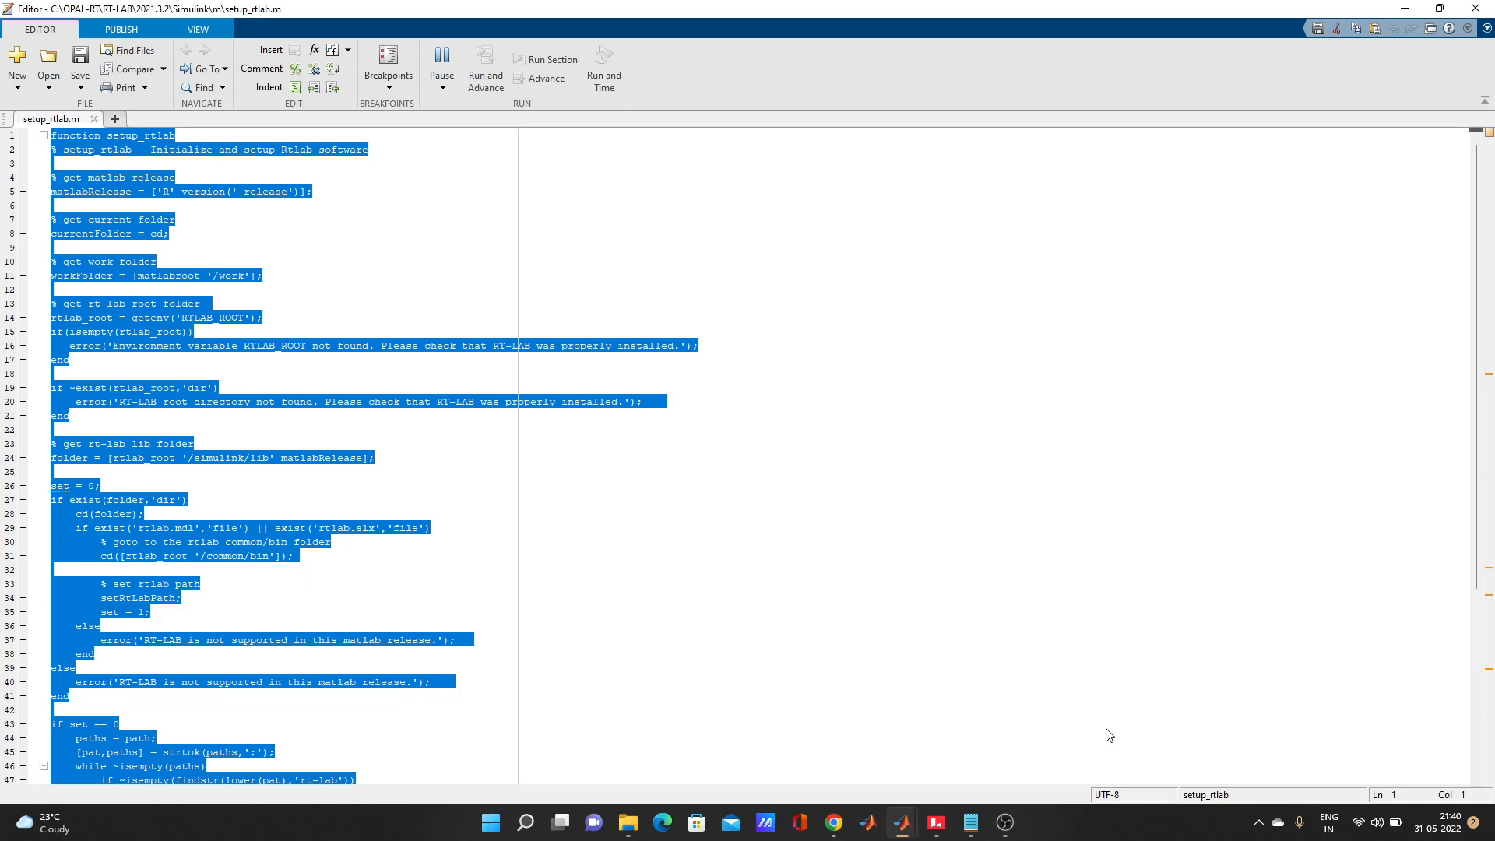
{"action": "left_click", "coordinate": [443, 87]}
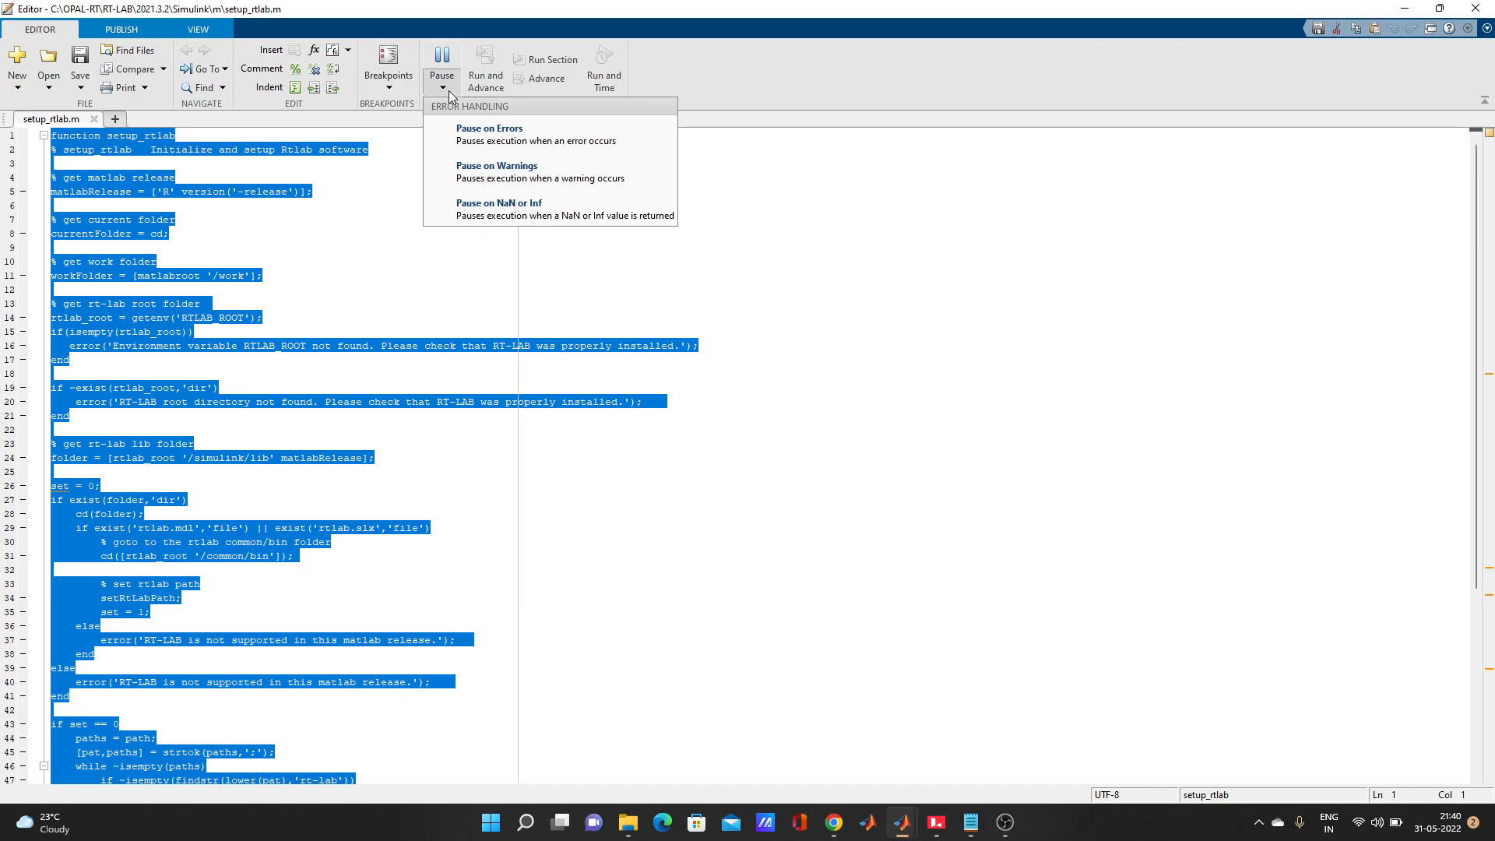
{"action": "left_click", "coordinate": [448, 90]}
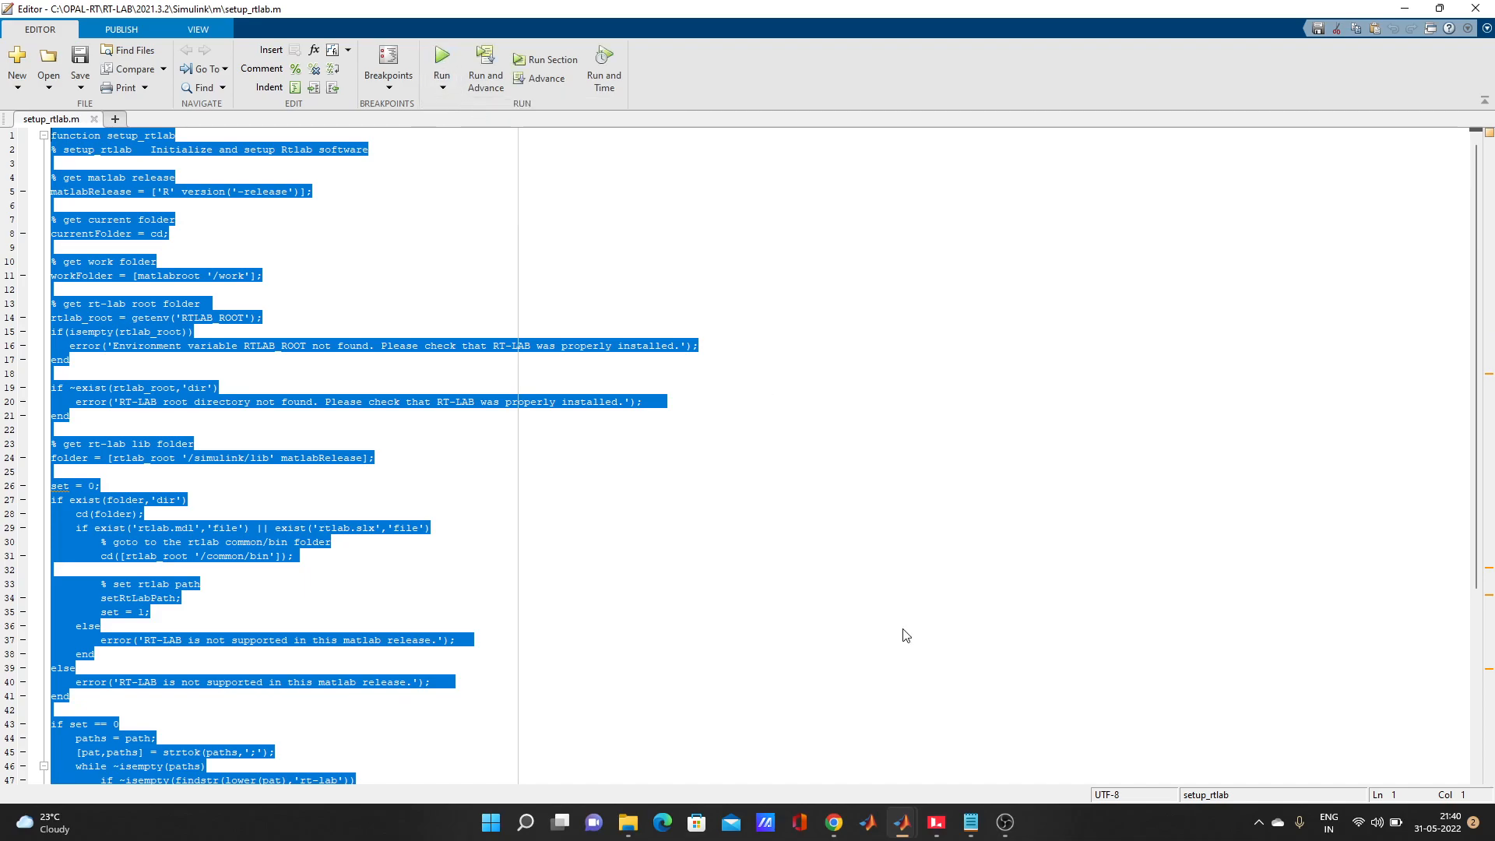
{"action": "left_click", "coordinate": [903, 630]}
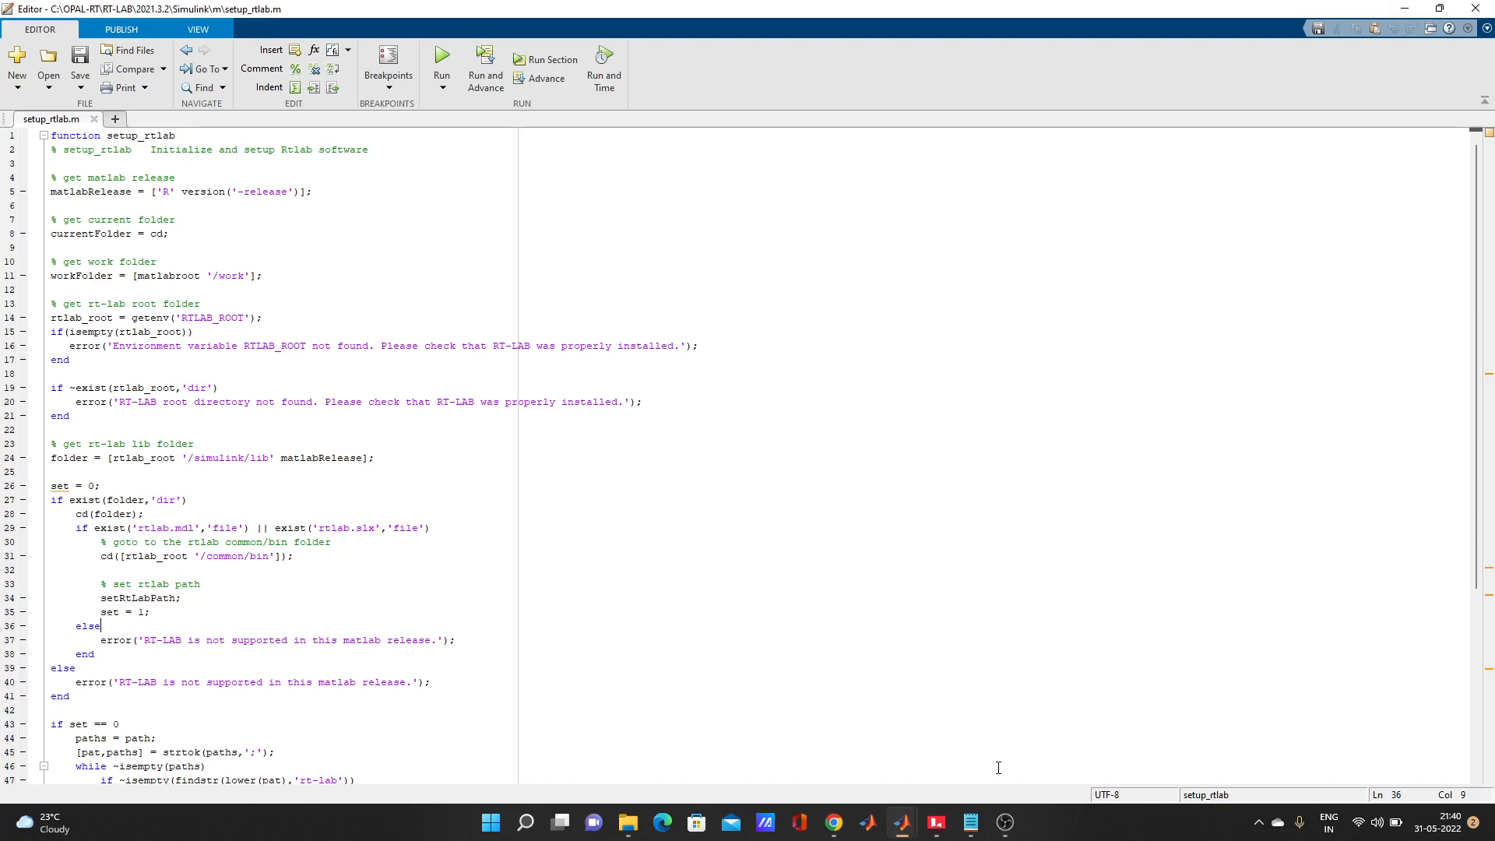
- Switch to the RT-LAB v2021.3.2.307 window
{"action": "mouse_move", "coordinate": [951, 829]}
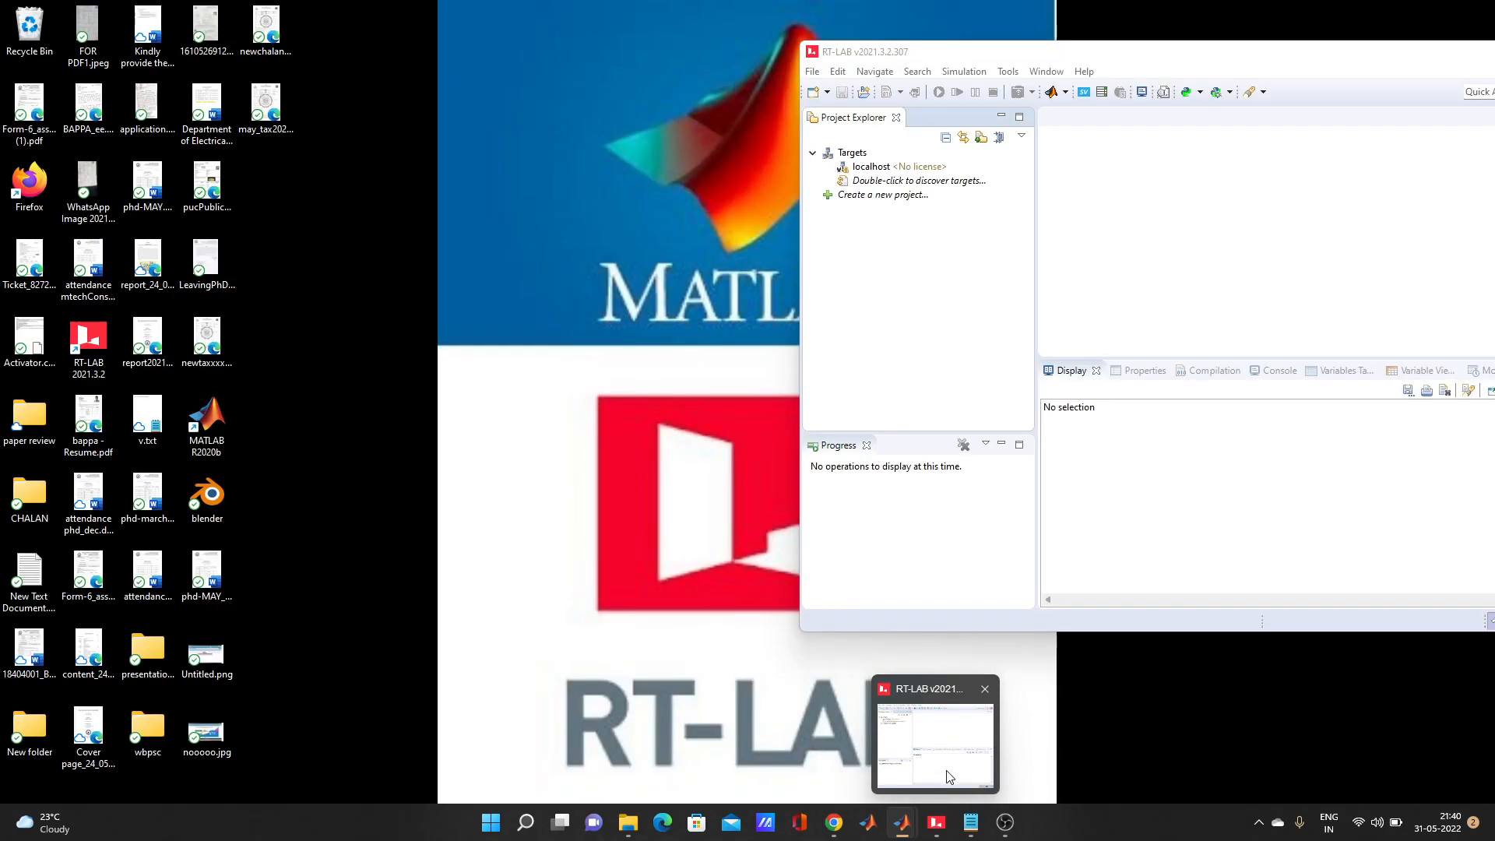
{"action": "left_click", "coordinate": [949, 769]}
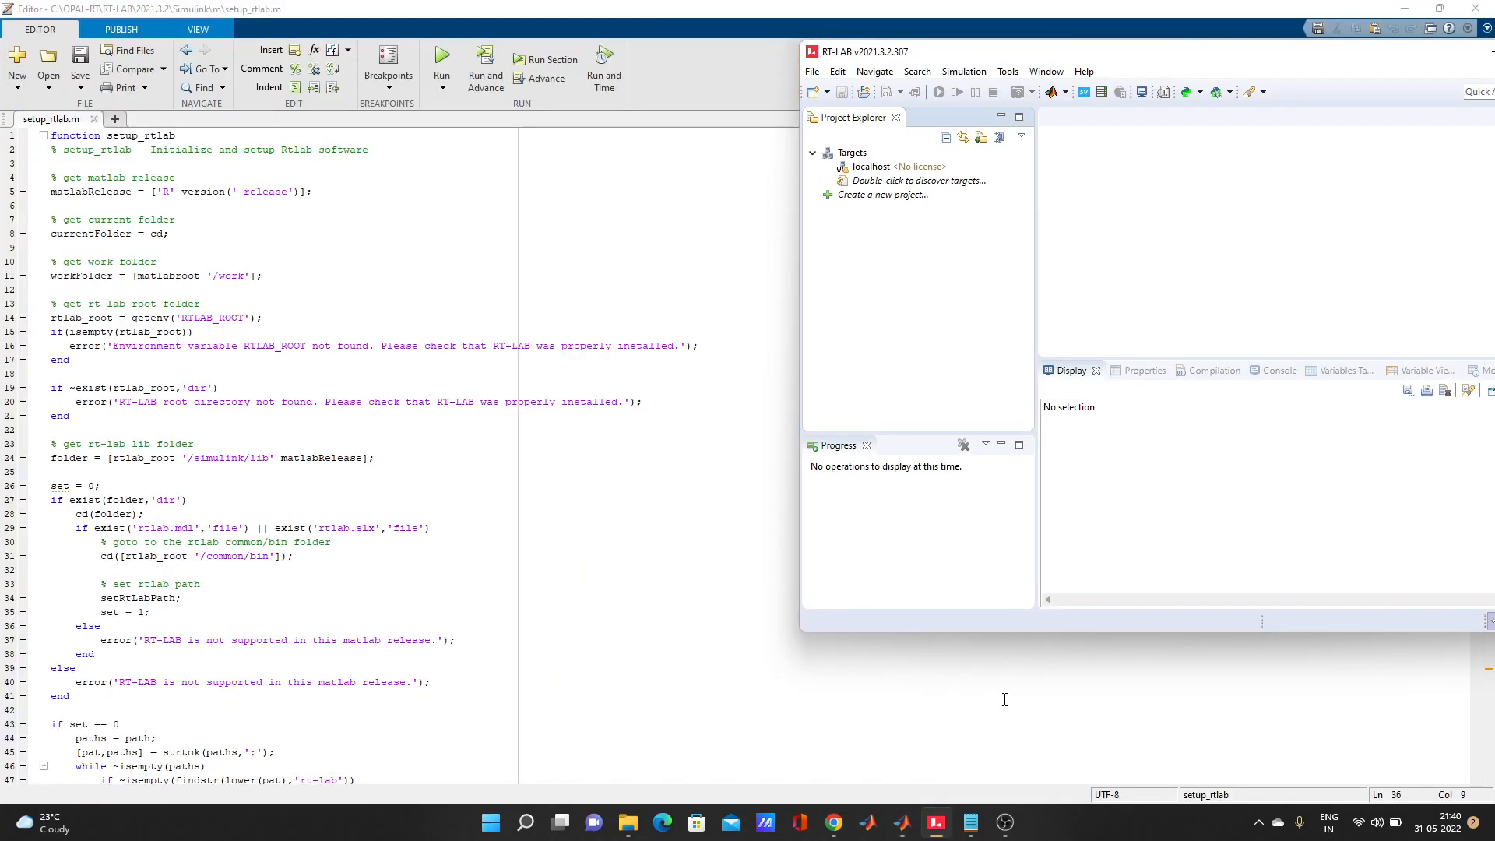
- Switch to the Simulink Library Browser and refresh it
{"action": "mouse_move", "coordinate": [903, 825]}
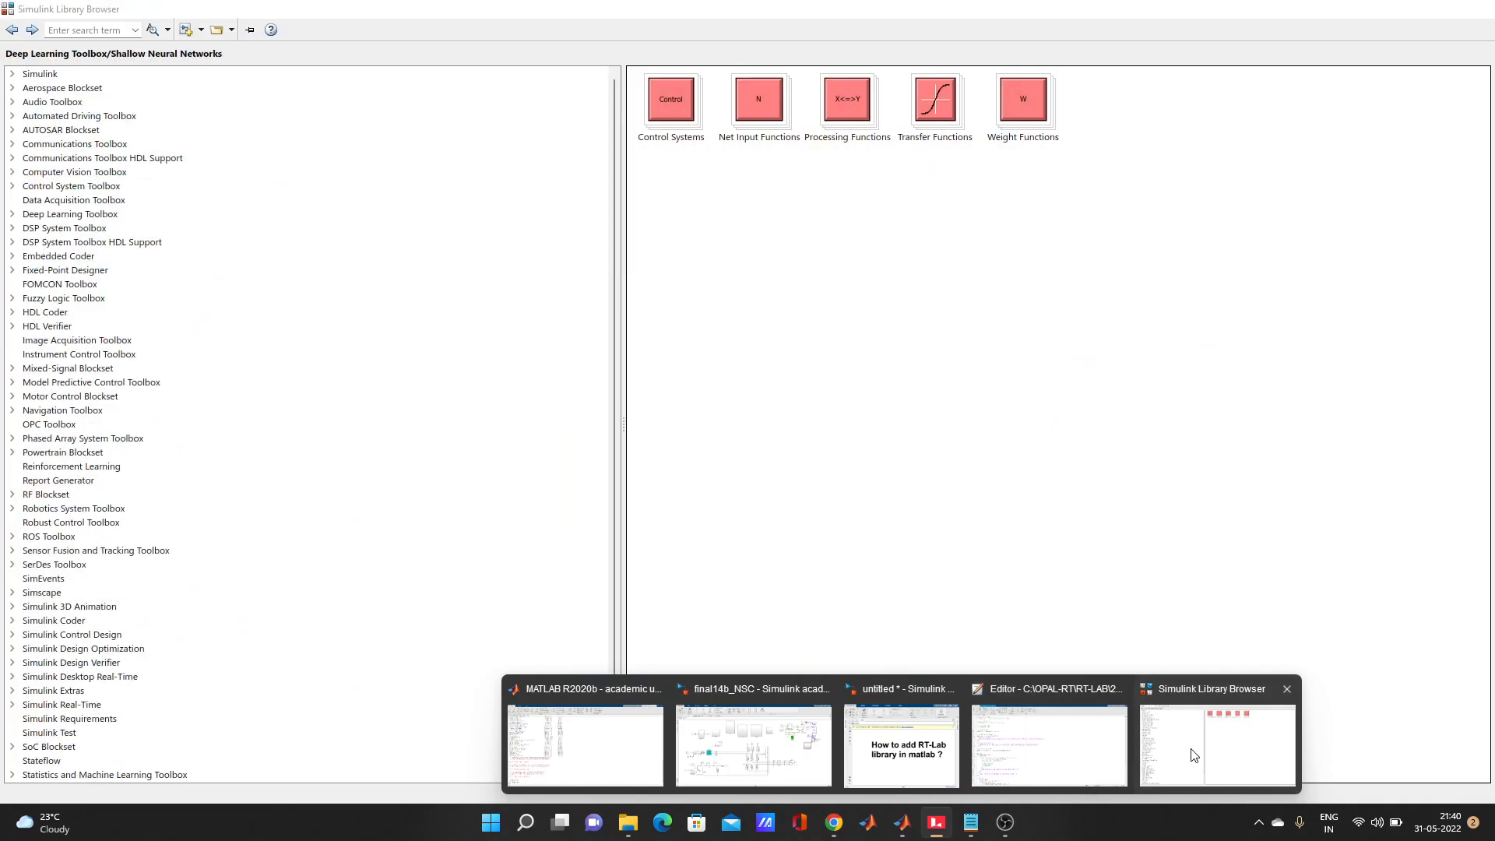
{"action": "left_click", "coordinate": [1193, 756]}
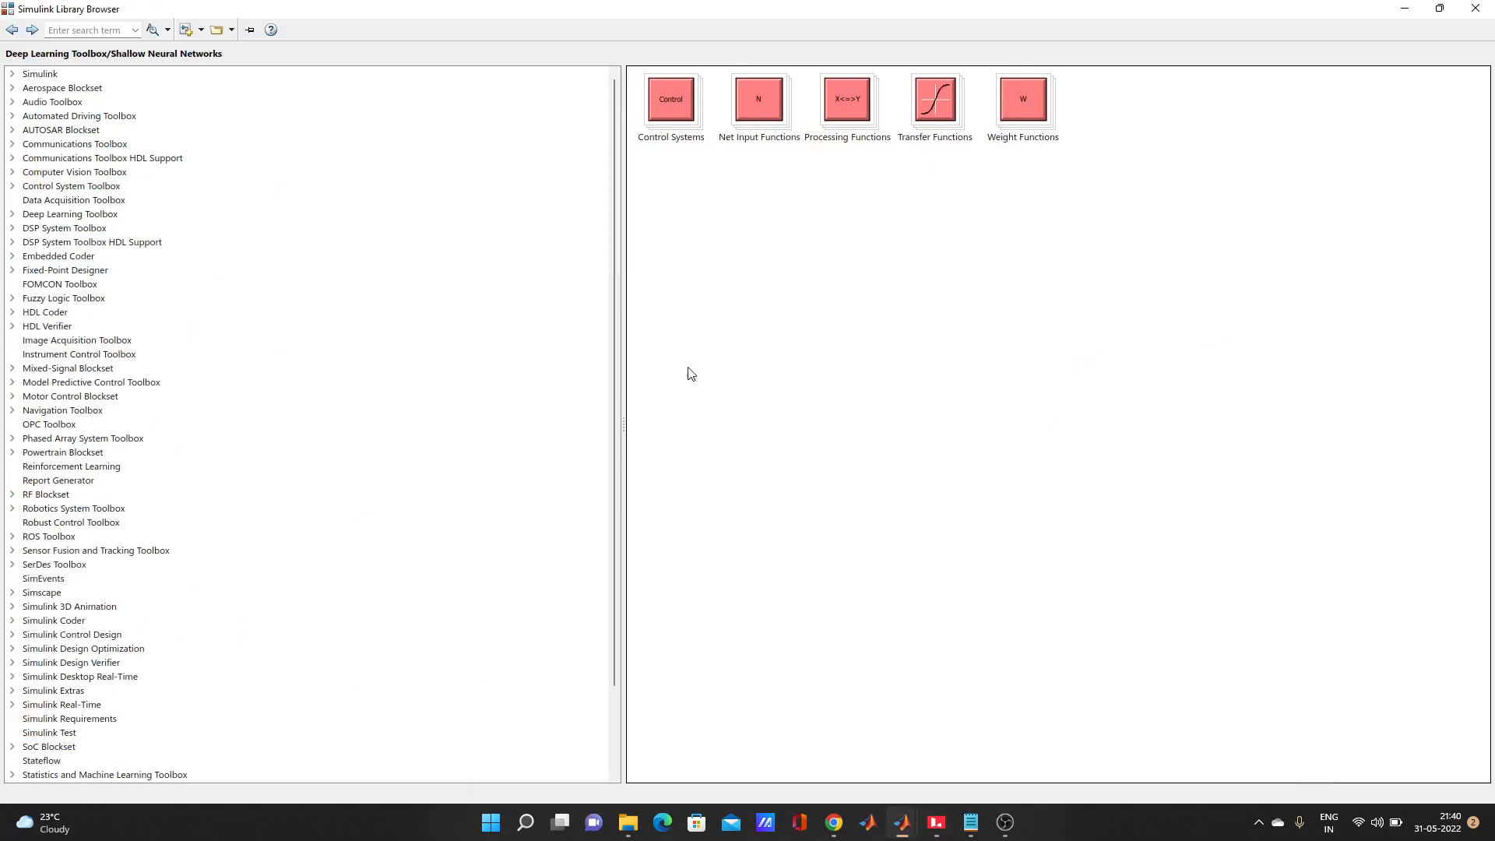
{"action": "right_click", "coordinate": [390, 368]}
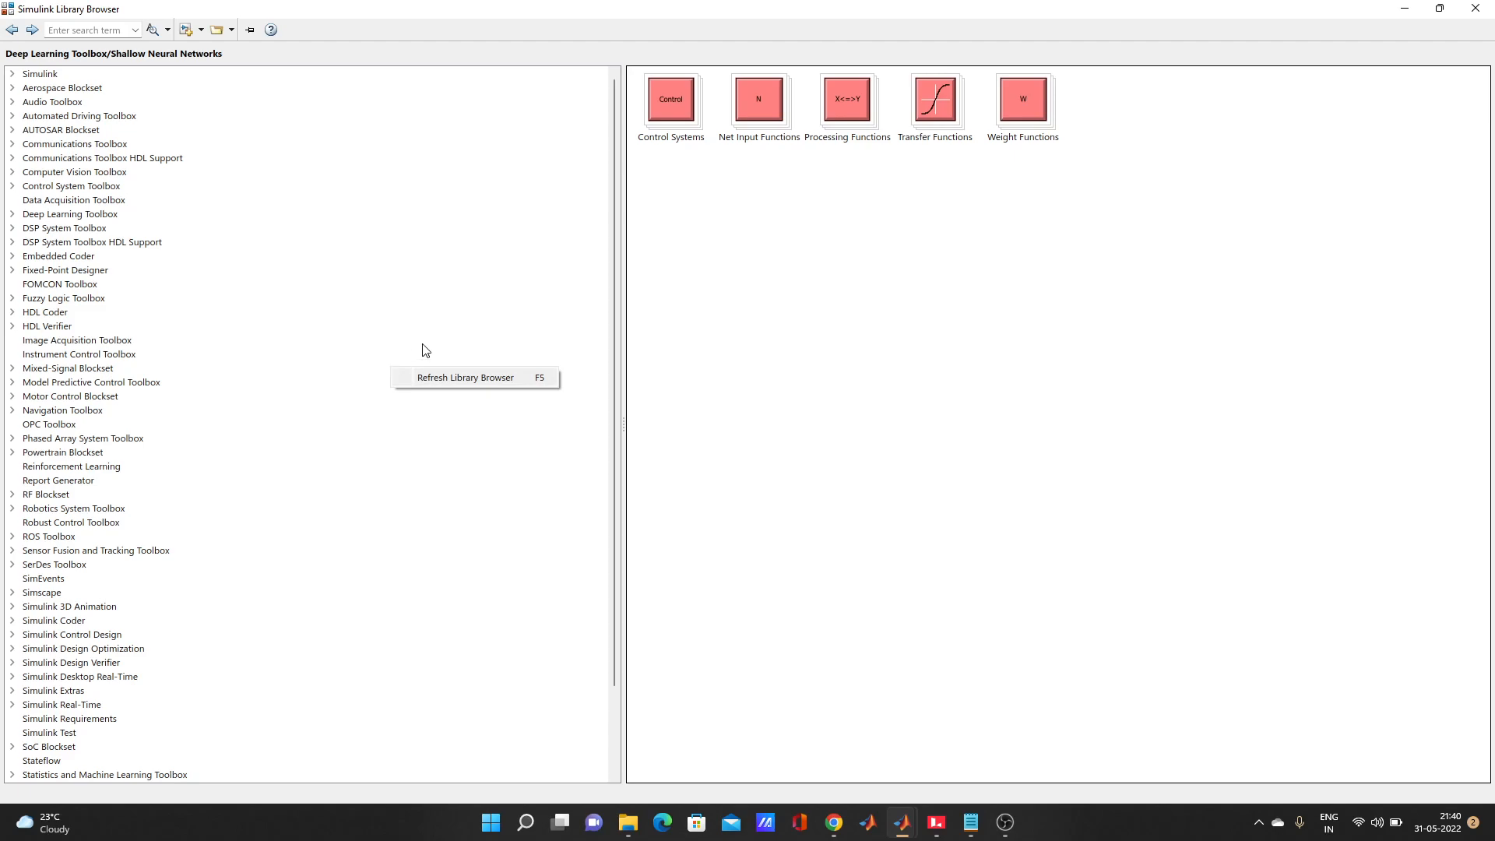
{"action": "left_click", "coordinate": [449, 378]}
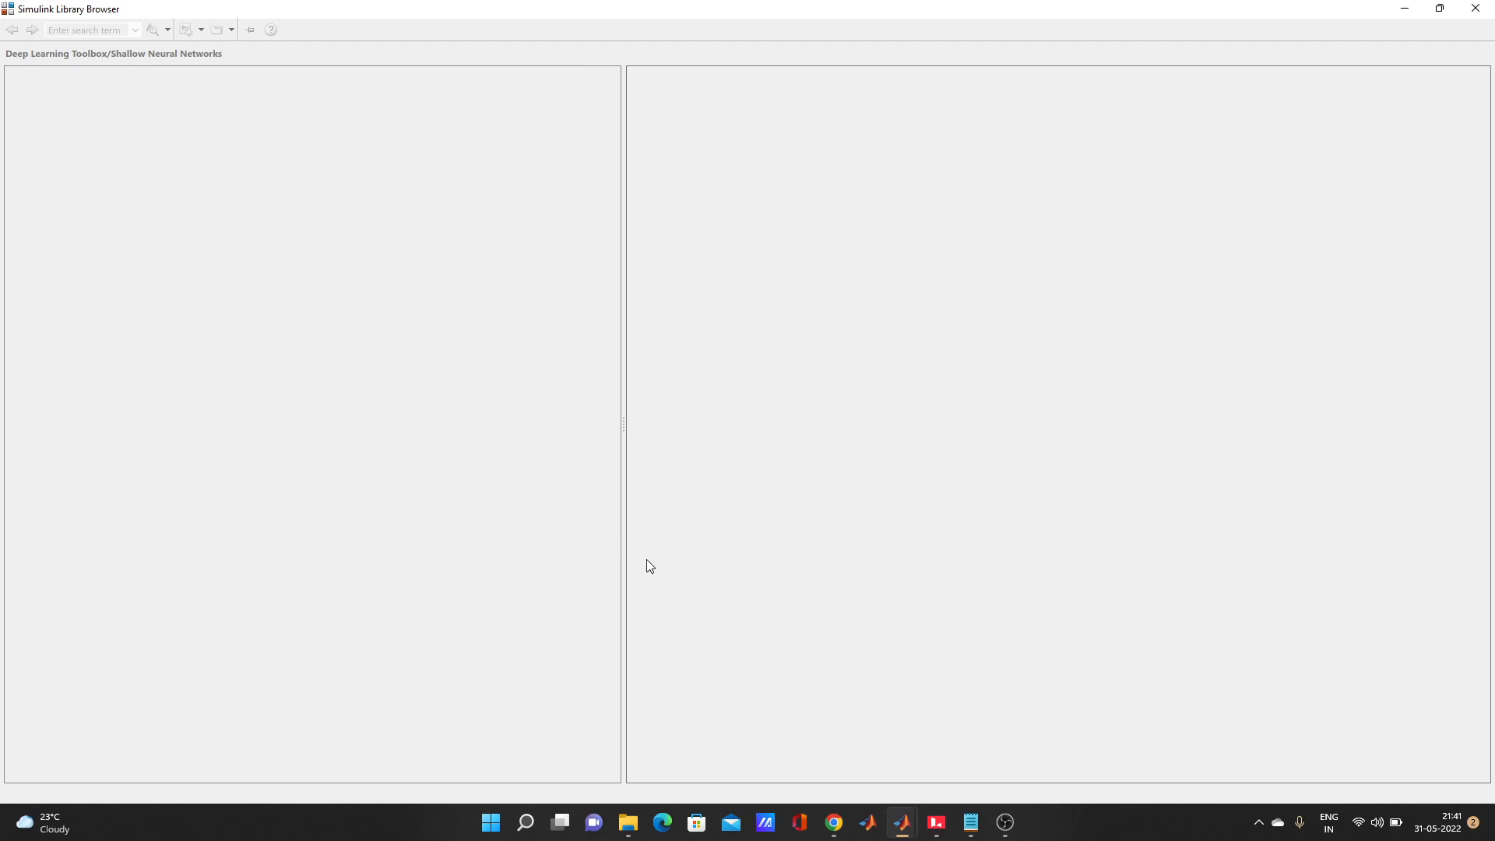
- In File Explorer, browse from C:\OPAL-RT to the RT-EVENTS\v4.7.1.34\rte_m folder to view its setup script
{"action": "mouse_move", "coordinate": [902, 823]}
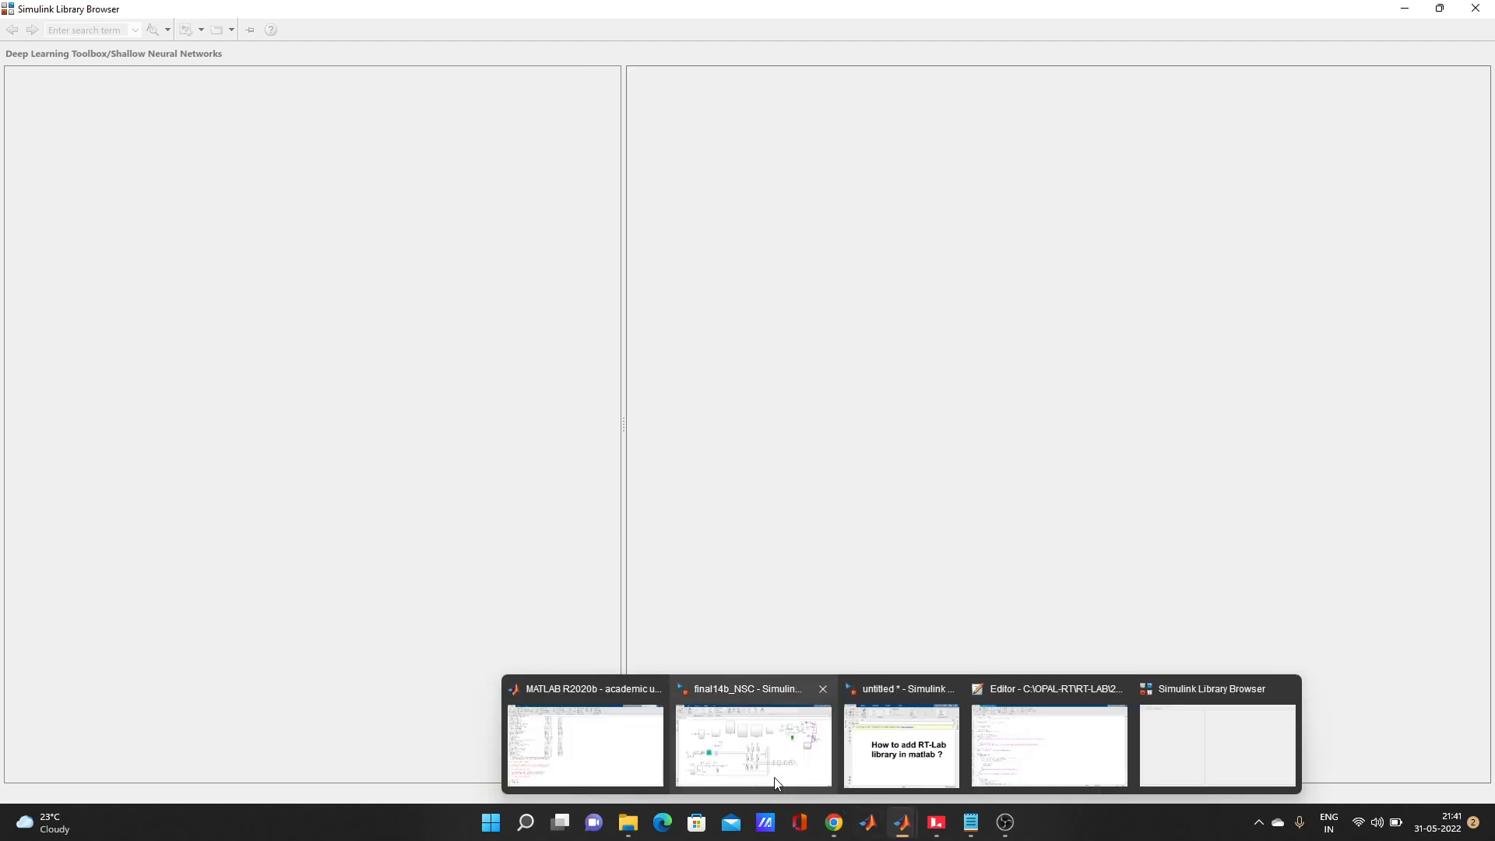
{"action": "mouse_move", "coordinate": [580, 746]}
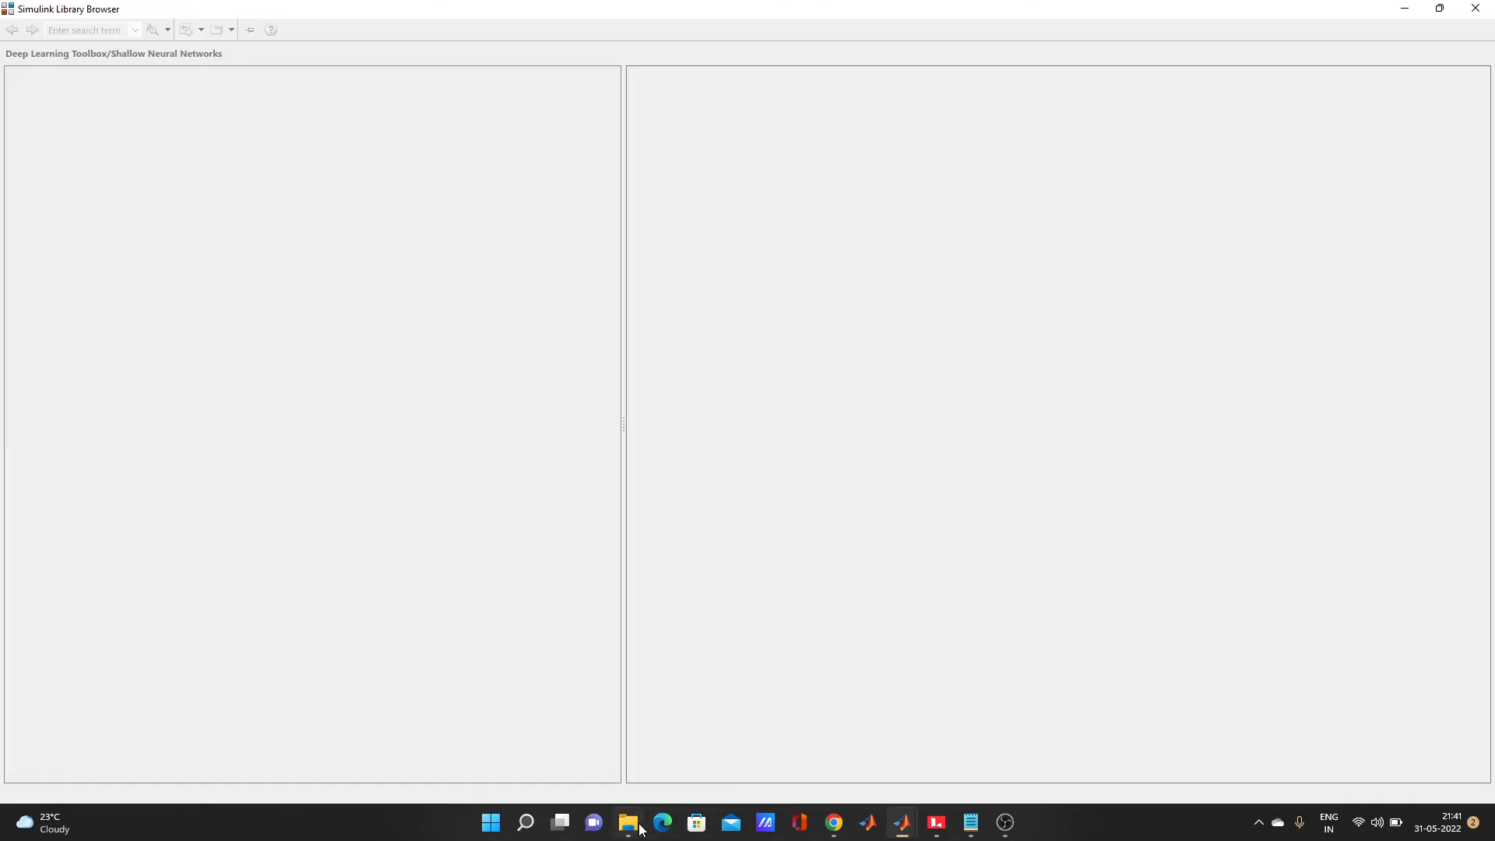
{"action": "mouse_move", "coordinate": [640, 830]}
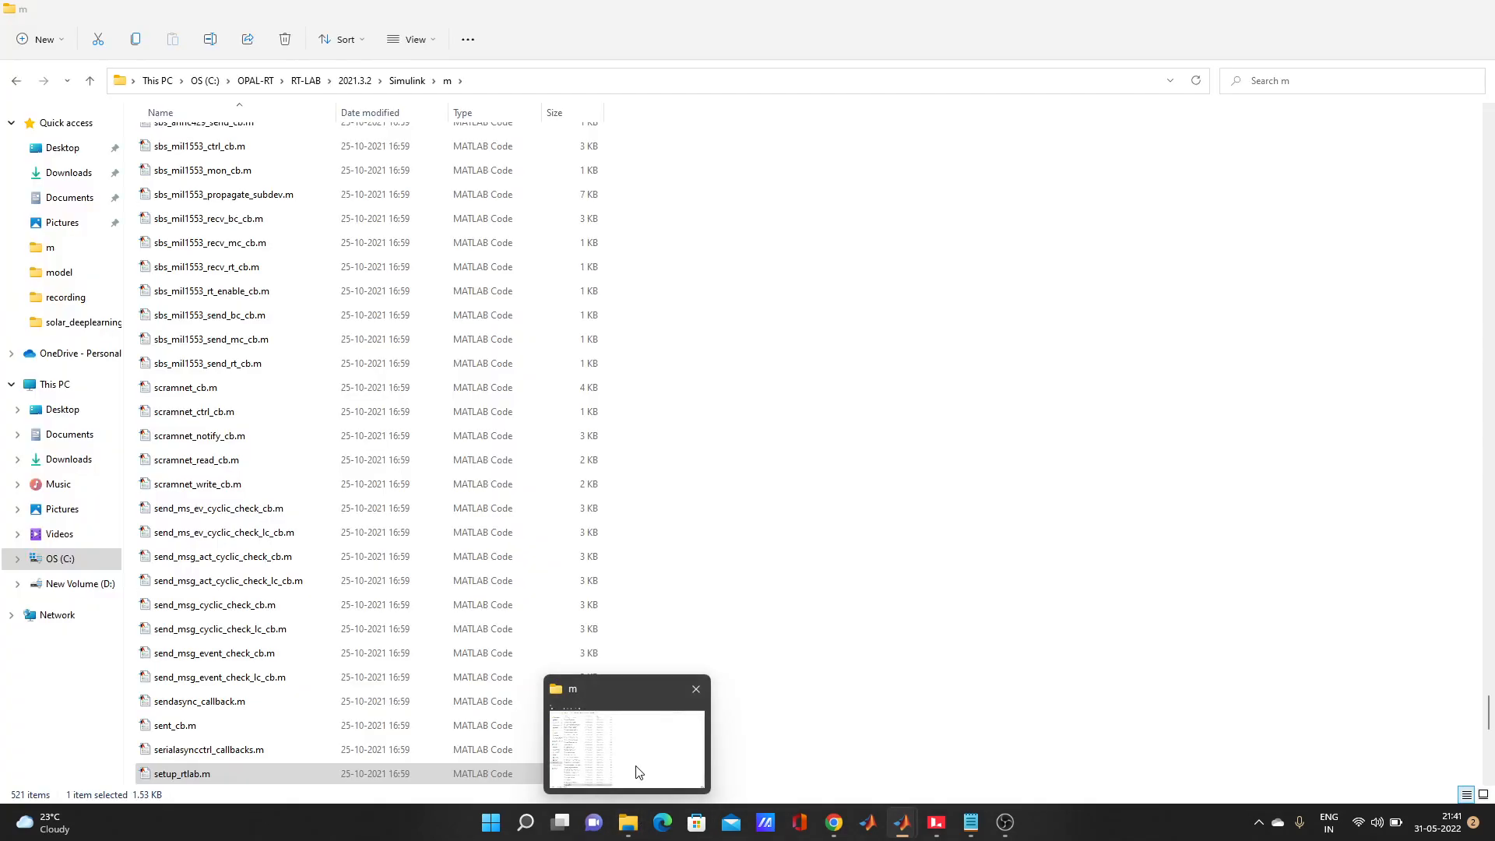
{"action": "left_click", "coordinate": [634, 770]}
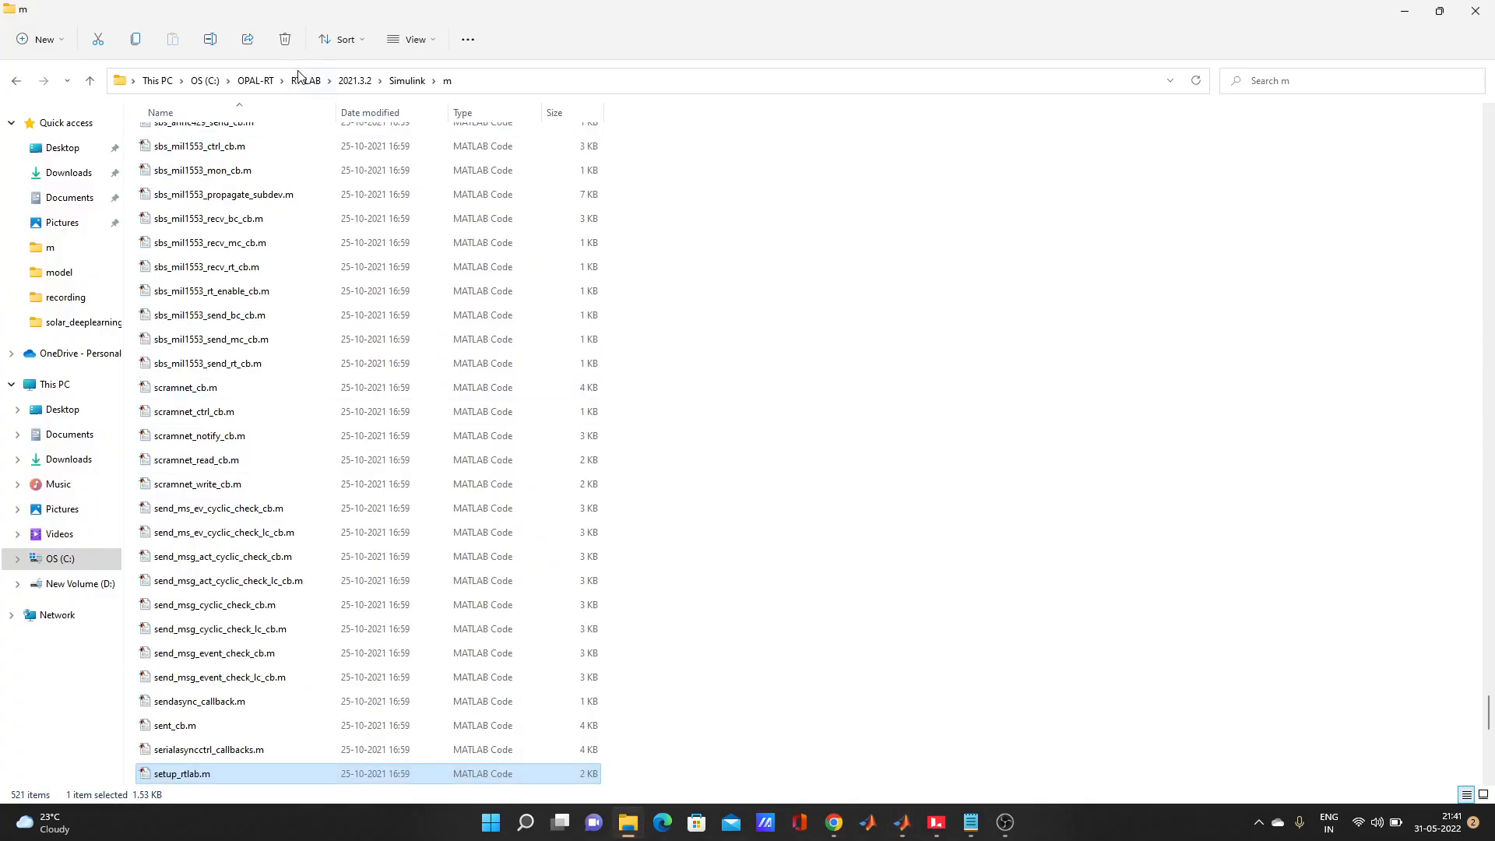
{"action": "left_click", "coordinate": [263, 83]}
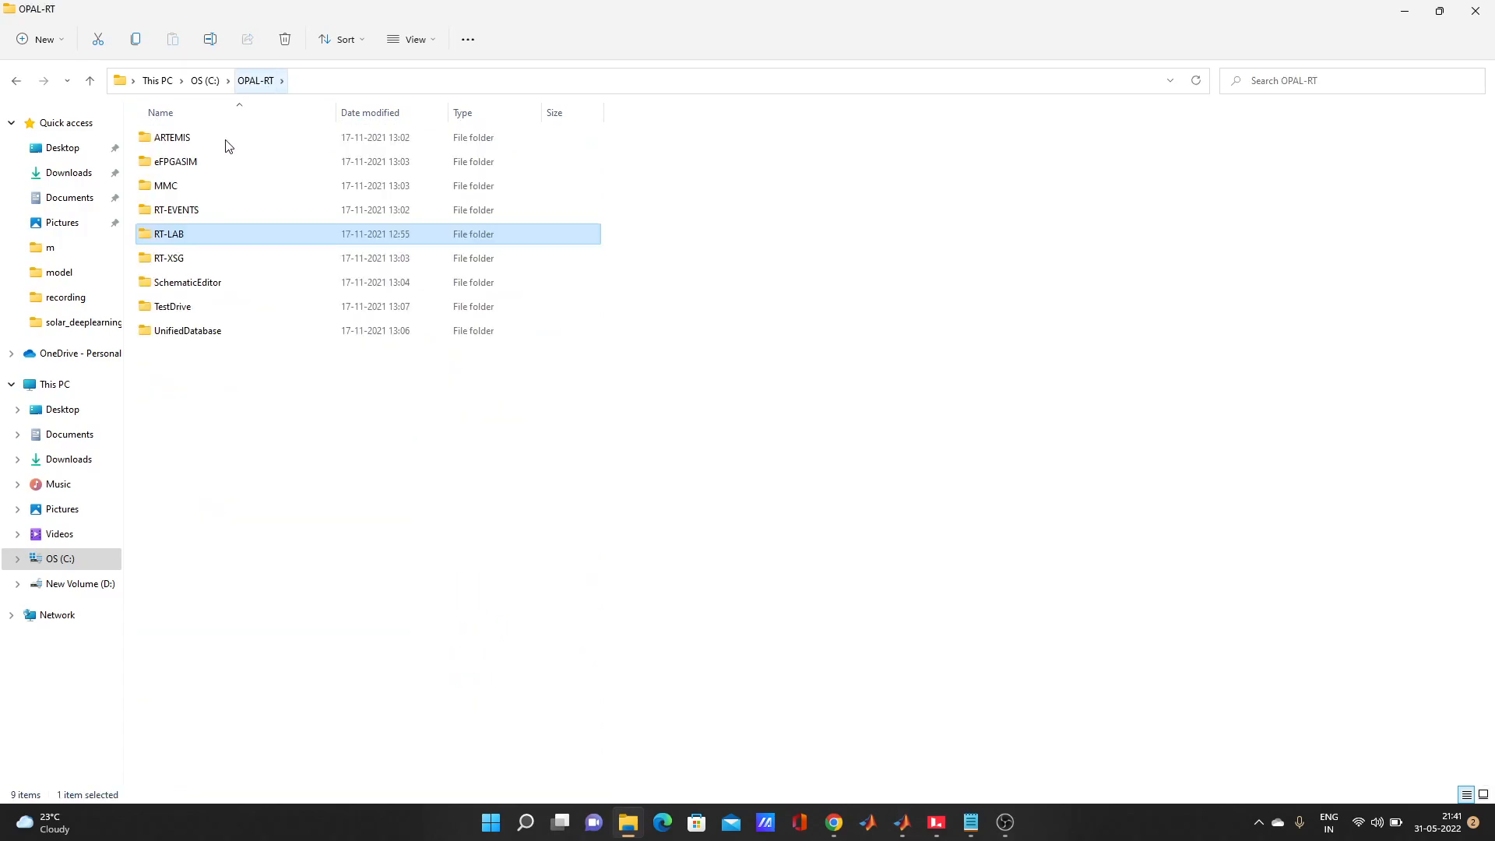
{"action": "double_click", "coordinate": [198, 212]}
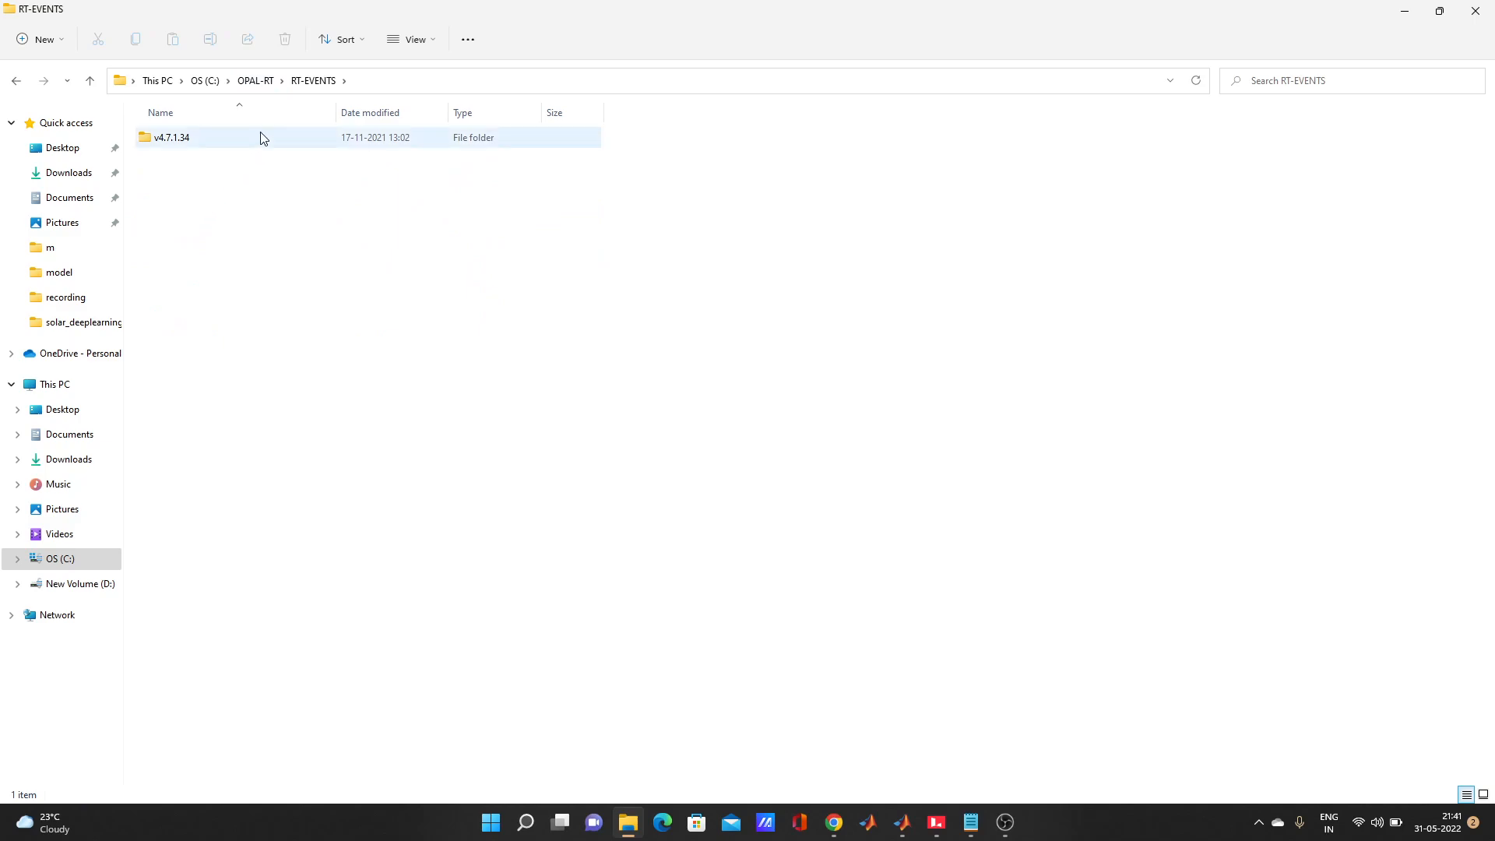
{"action": "double_click", "coordinate": [261, 138]}
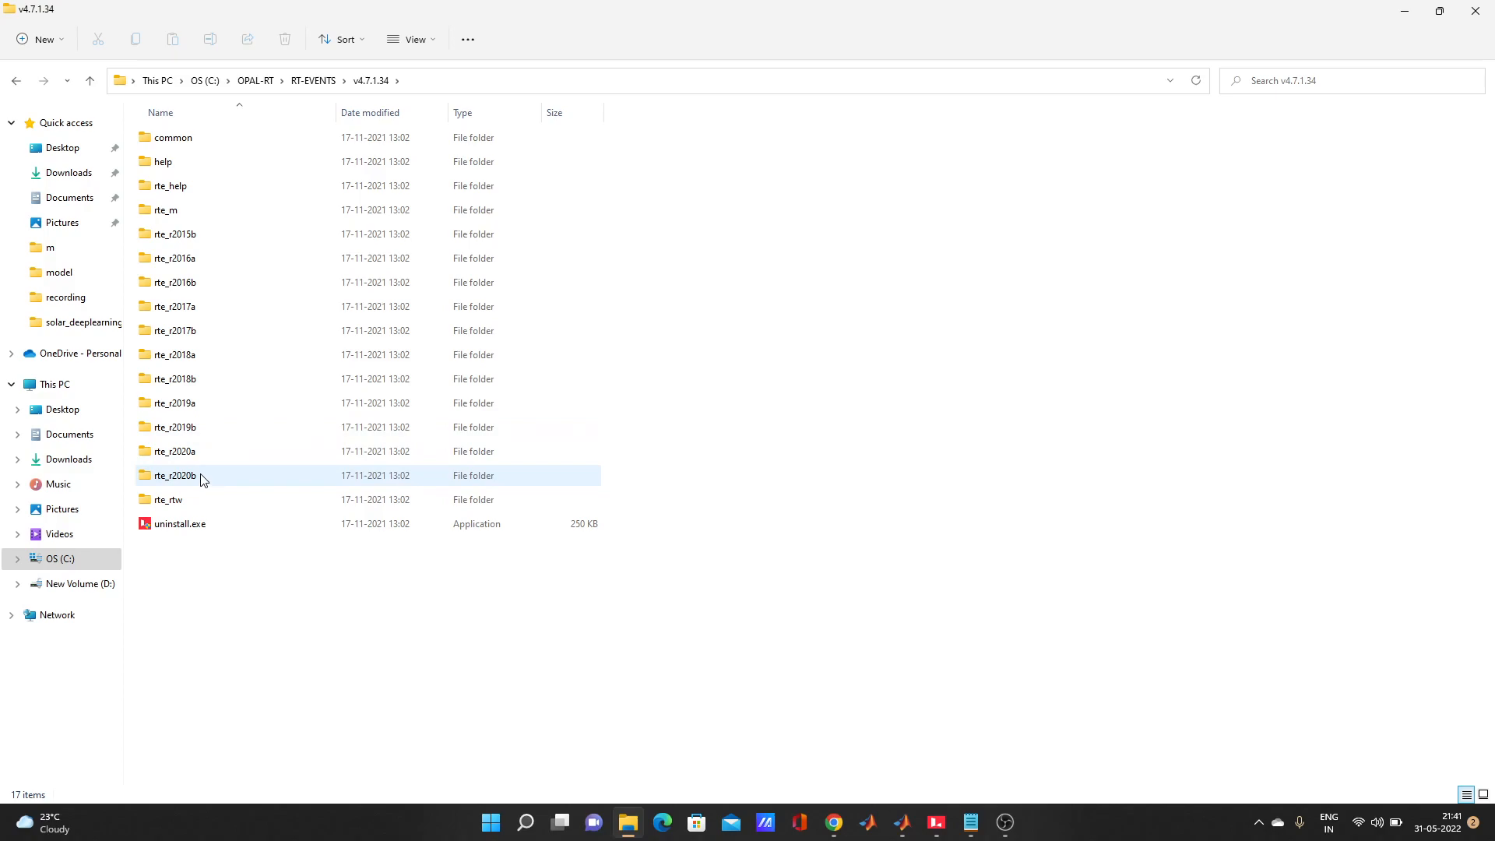
{"action": "double_click", "coordinate": [225, 223]}
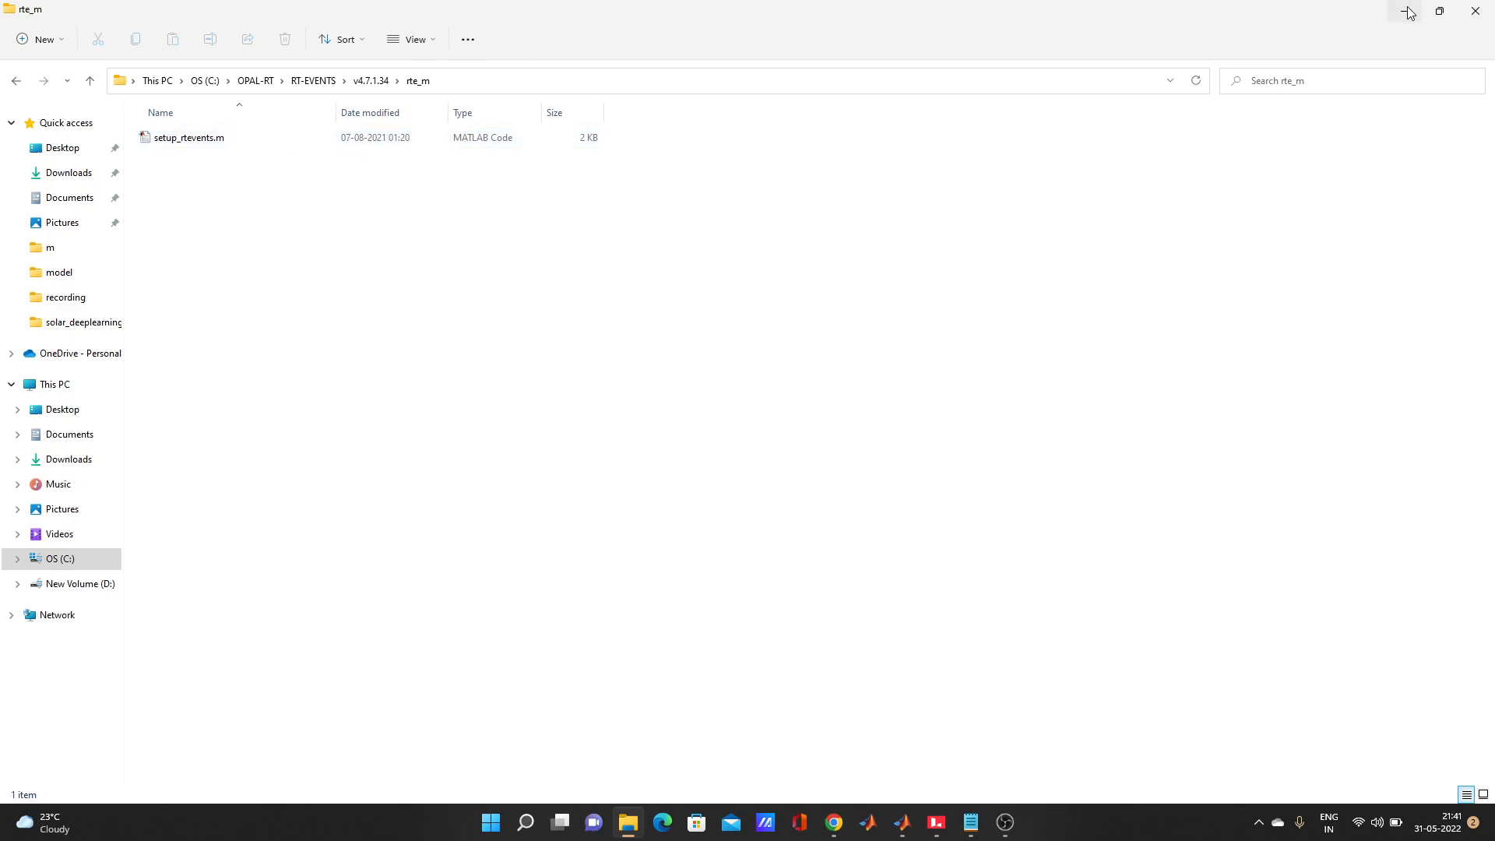
- Return to the Simulink Library Browser and check the refreshed library list for RT-LAB entries
{"action": "mouse_move", "coordinate": [902, 822]}
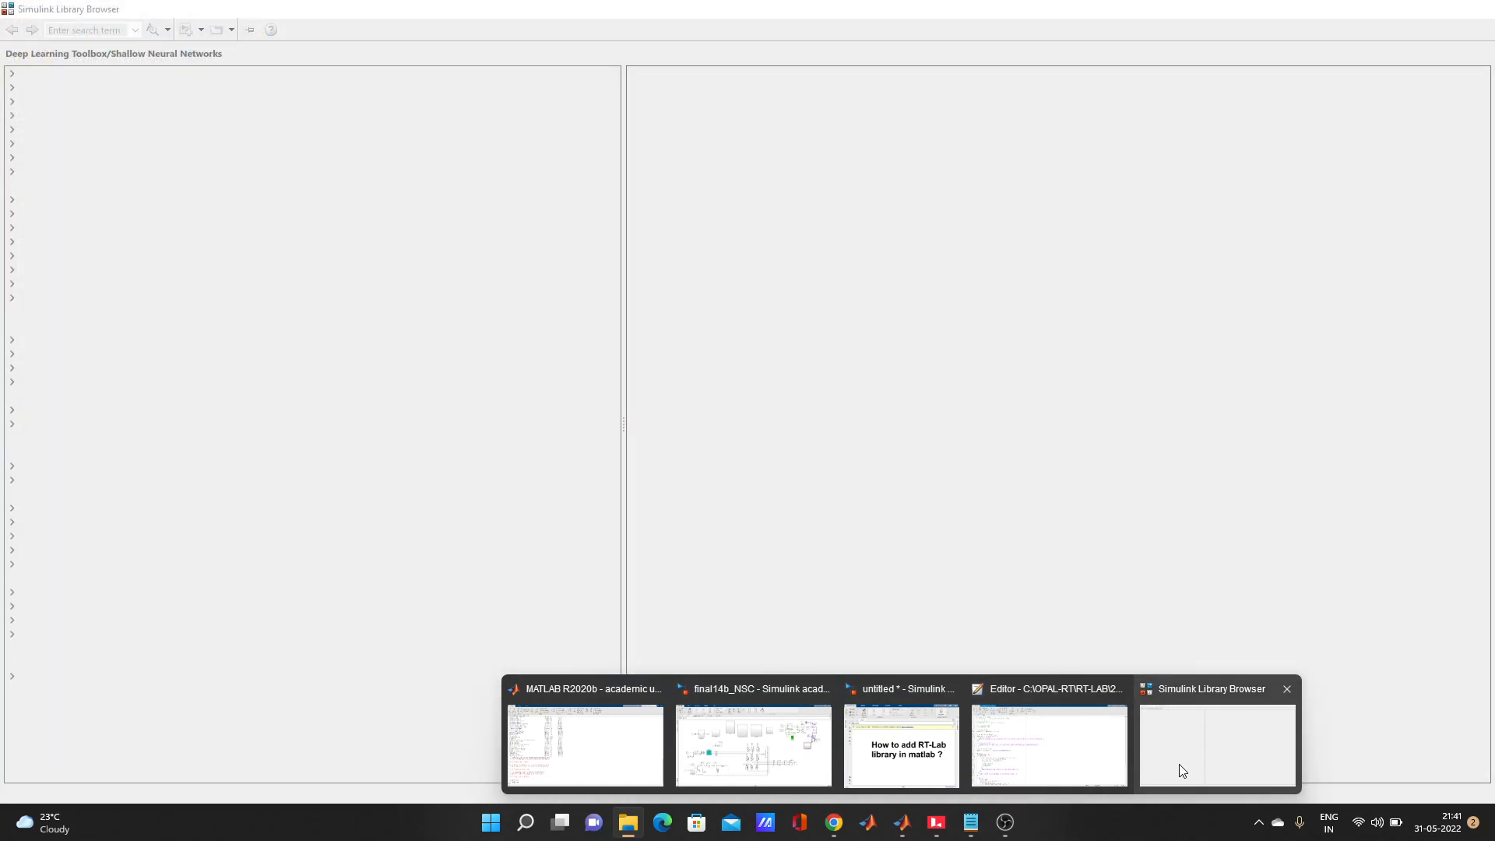
{"action": "left_click", "coordinate": [1178, 764]}
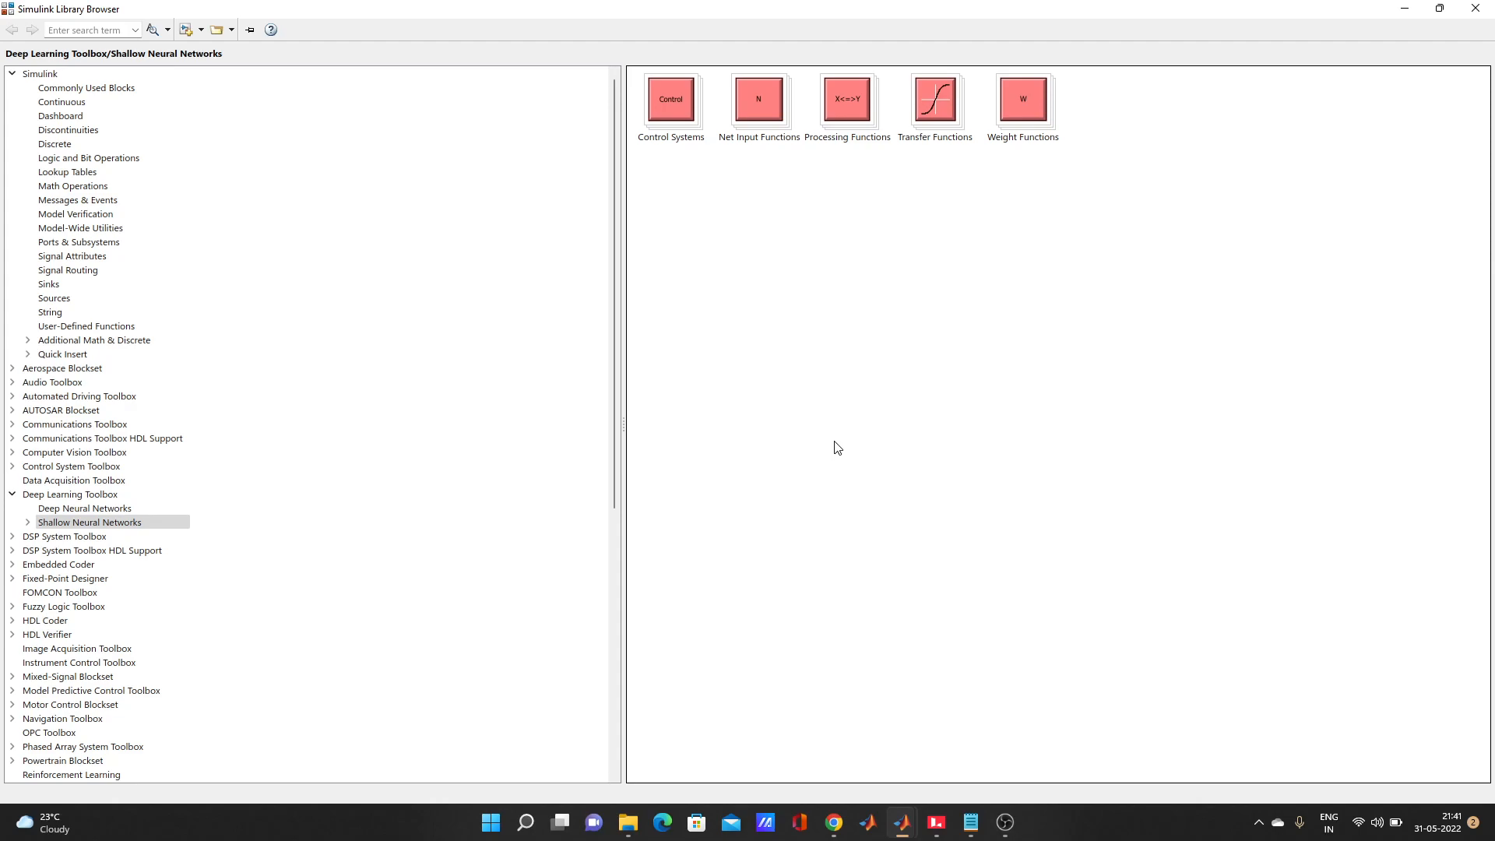
{"action": "scroll", "coordinate": [307, 543], "scroll_direction": "down", "scroll_amount": 2}
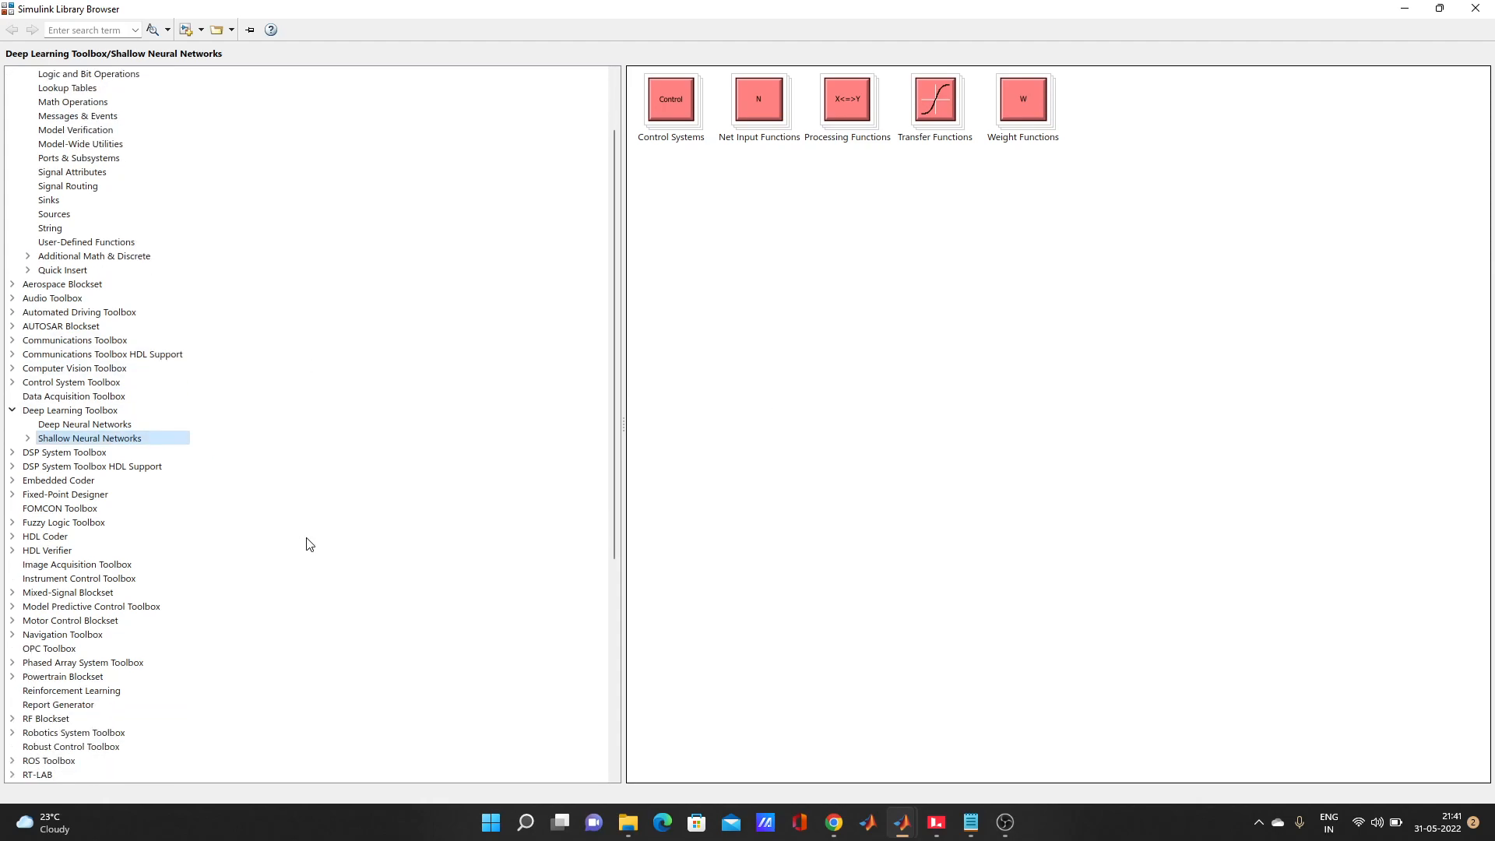
{"action": "scroll", "coordinate": [309, 543], "scroll_direction": "down", "scroll_amount": 1}
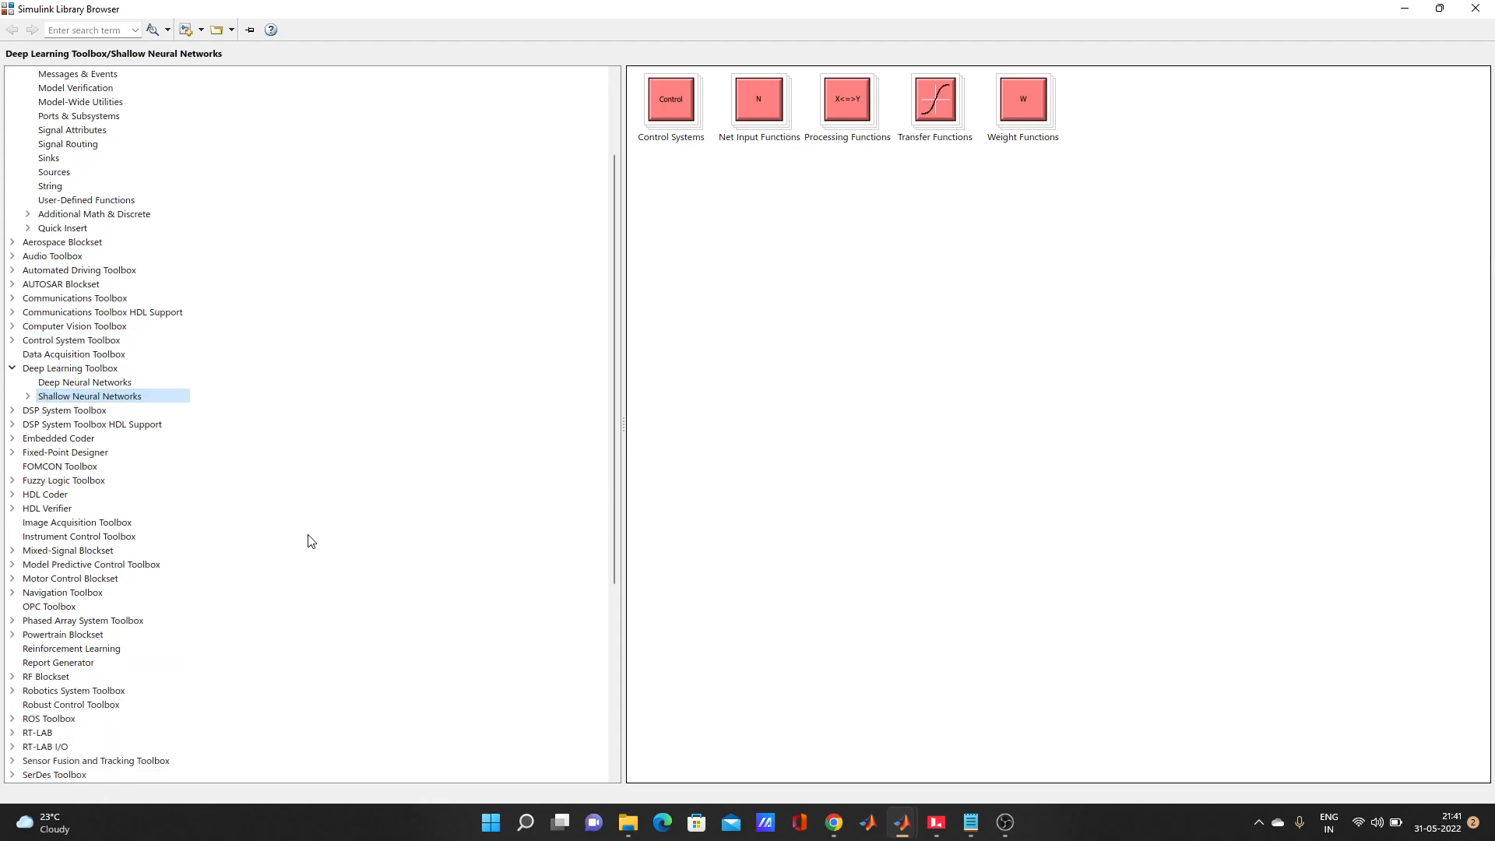
{"action": "right_click", "coordinate": [413, 529]}
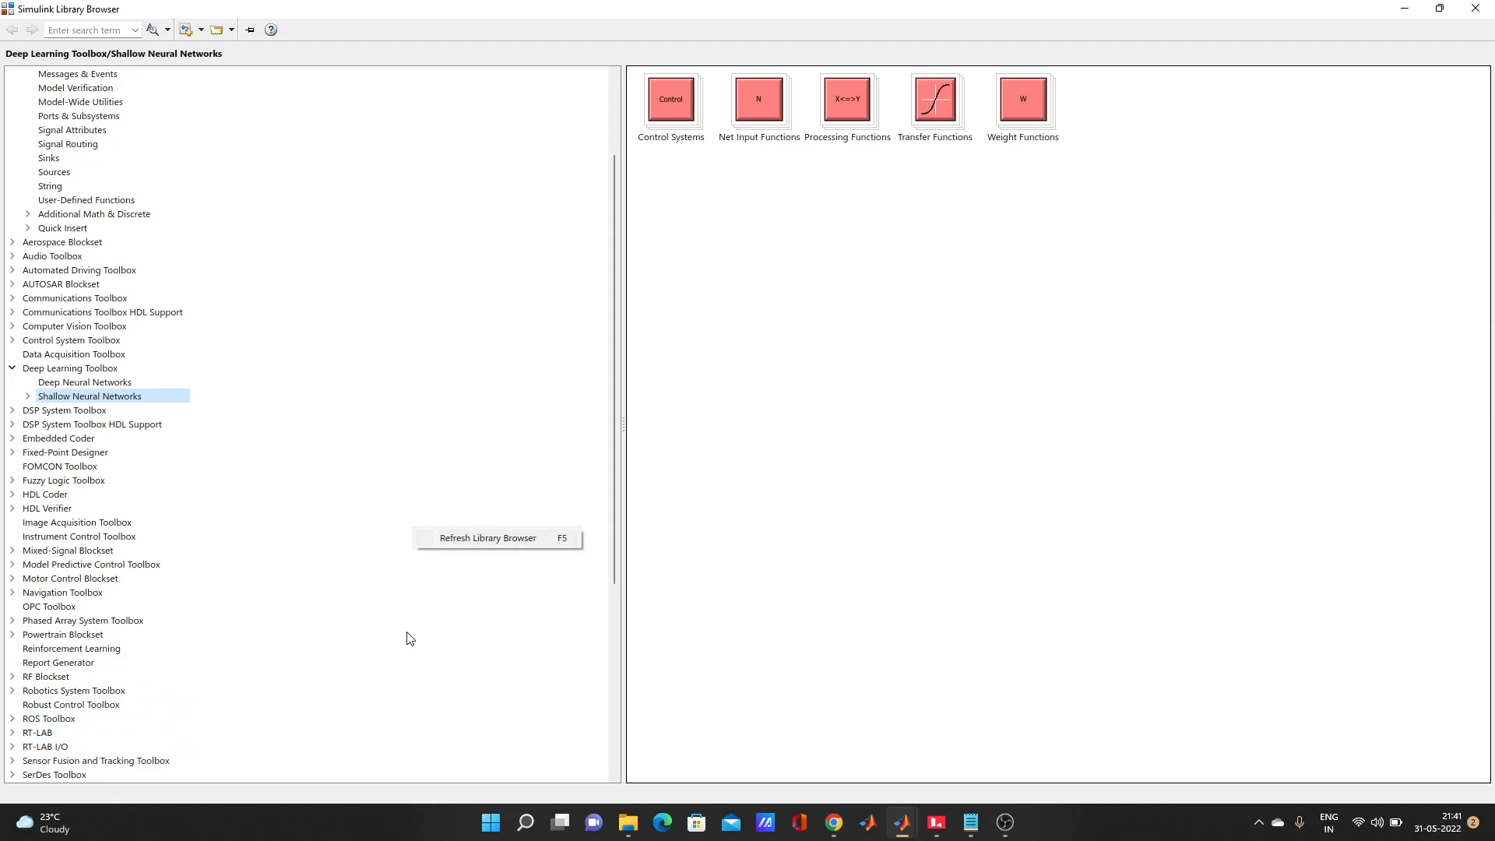
{"action": "left_click", "coordinate": [482, 605]}
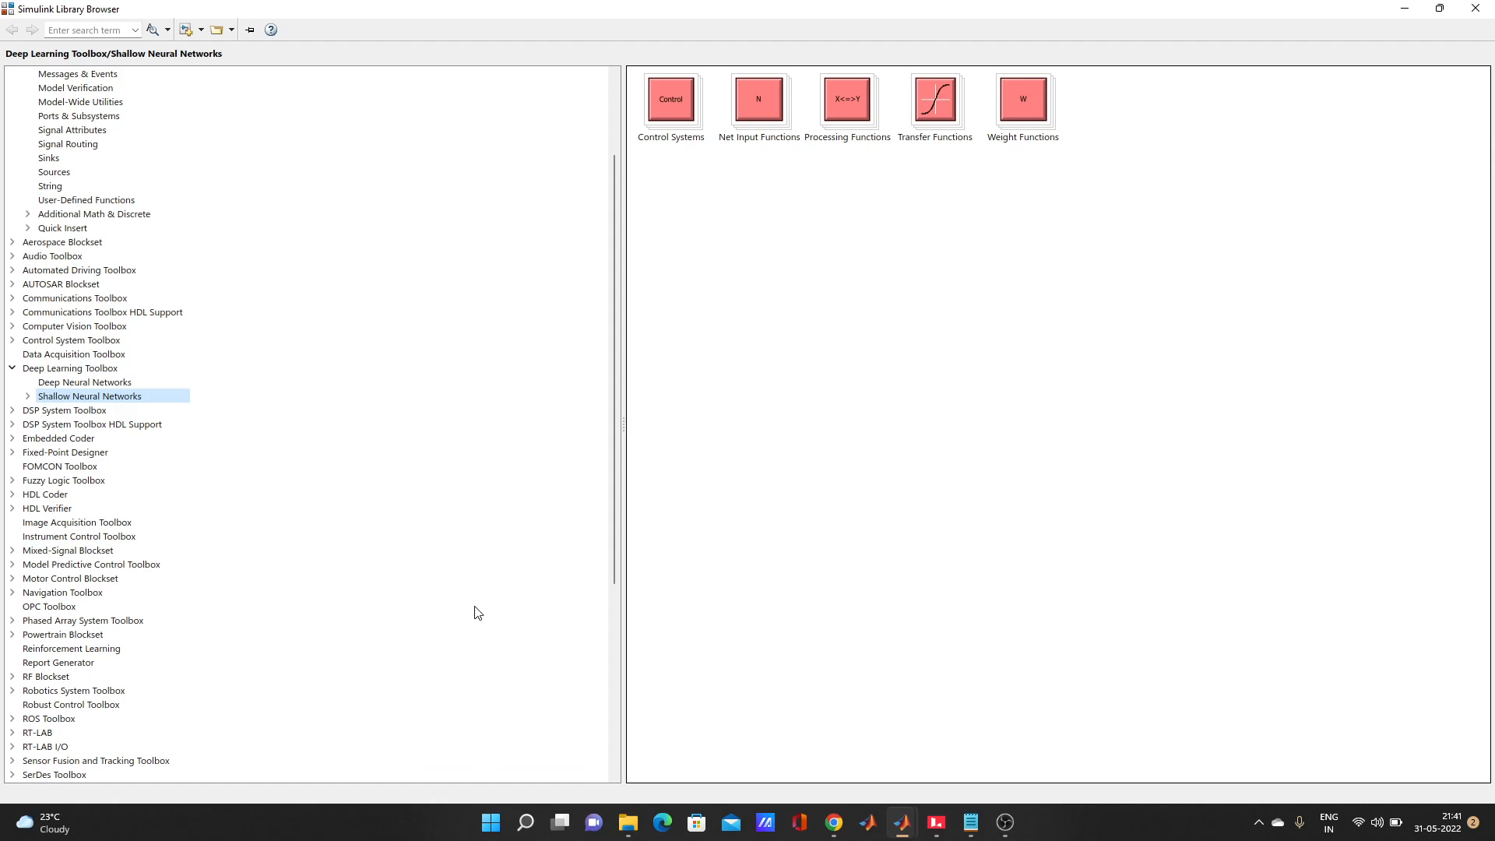
{"action": "scroll", "coordinate": [282, 641], "scroll_direction": "down", "scroll_amount": 7}
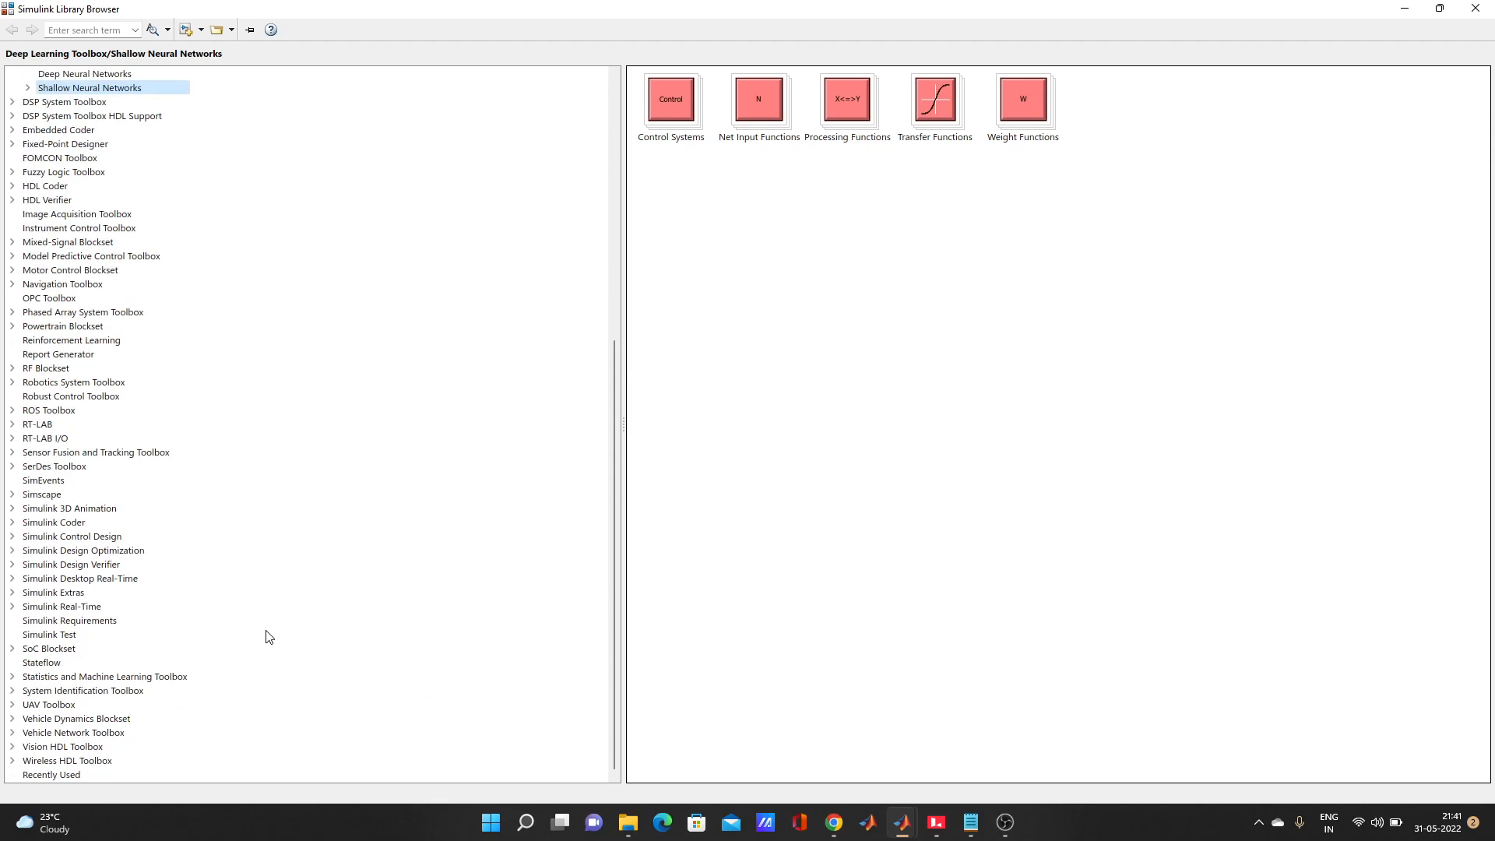
- Open the RT-LAB library and select its OpComm block
{"action": "left_click", "coordinate": [32, 425]}
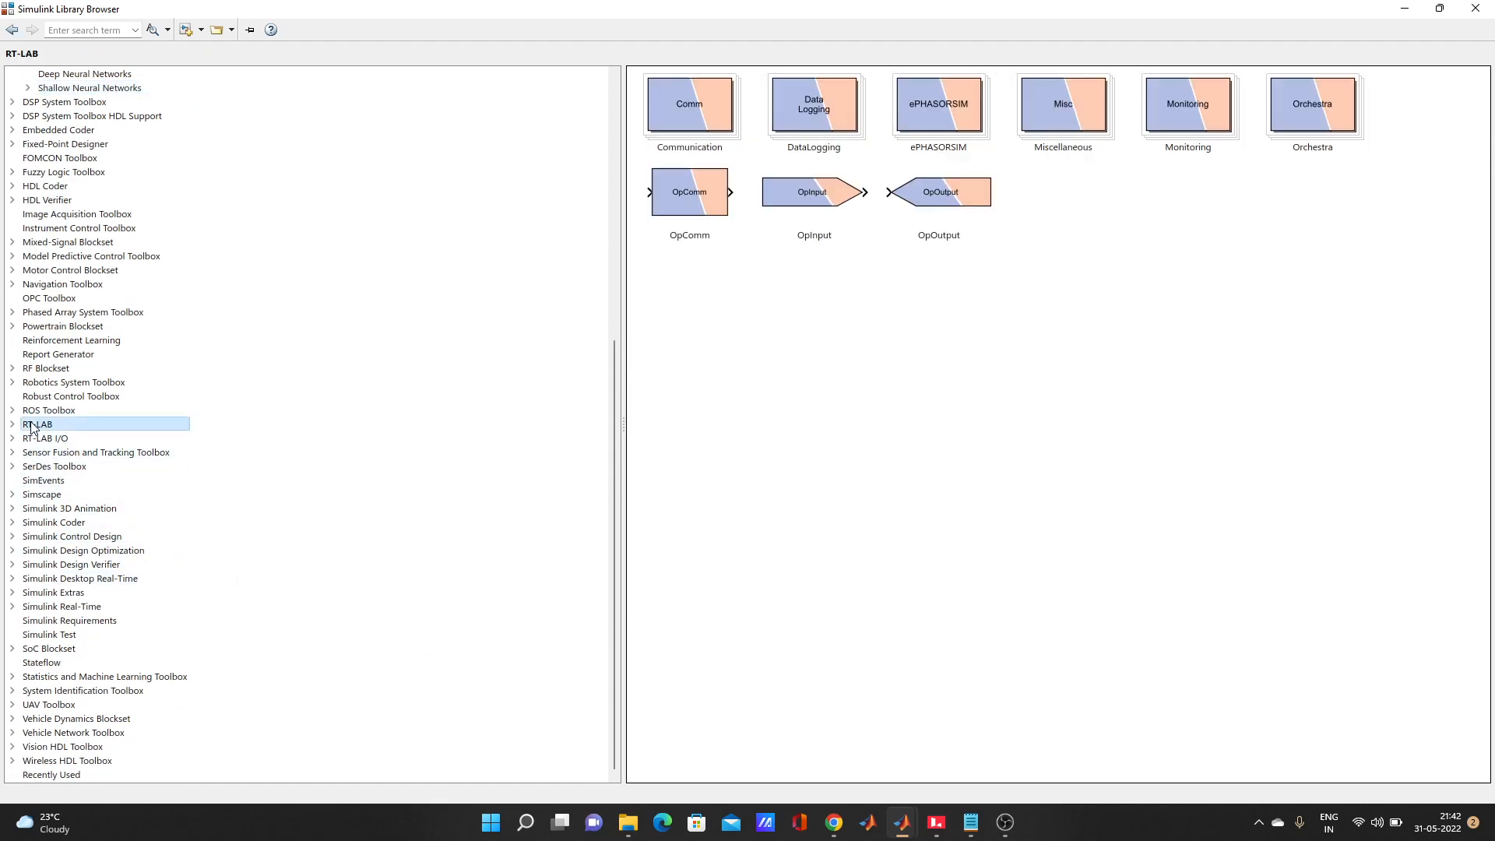
{"action": "left_click", "coordinate": [719, 197]}
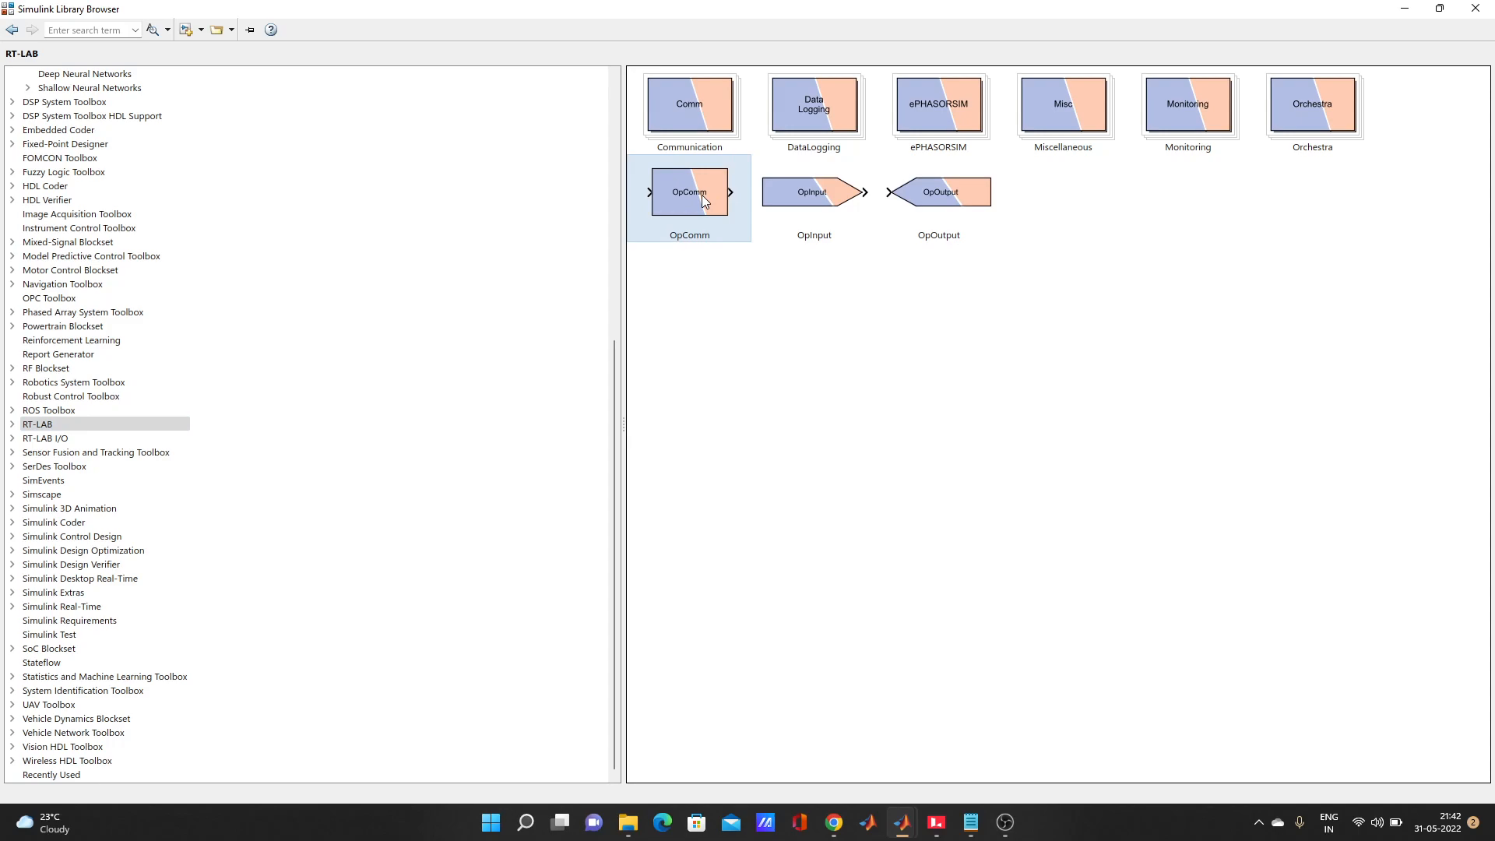
{"action": "mouse_move", "coordinate": [703, 194]}
- Switch to File Explorer, navigate from This PC through the C: drive to the OPAL-RT folder, and select RT-EVENTS
{"action": "mouse_move", "coordinate": [903, 823]}
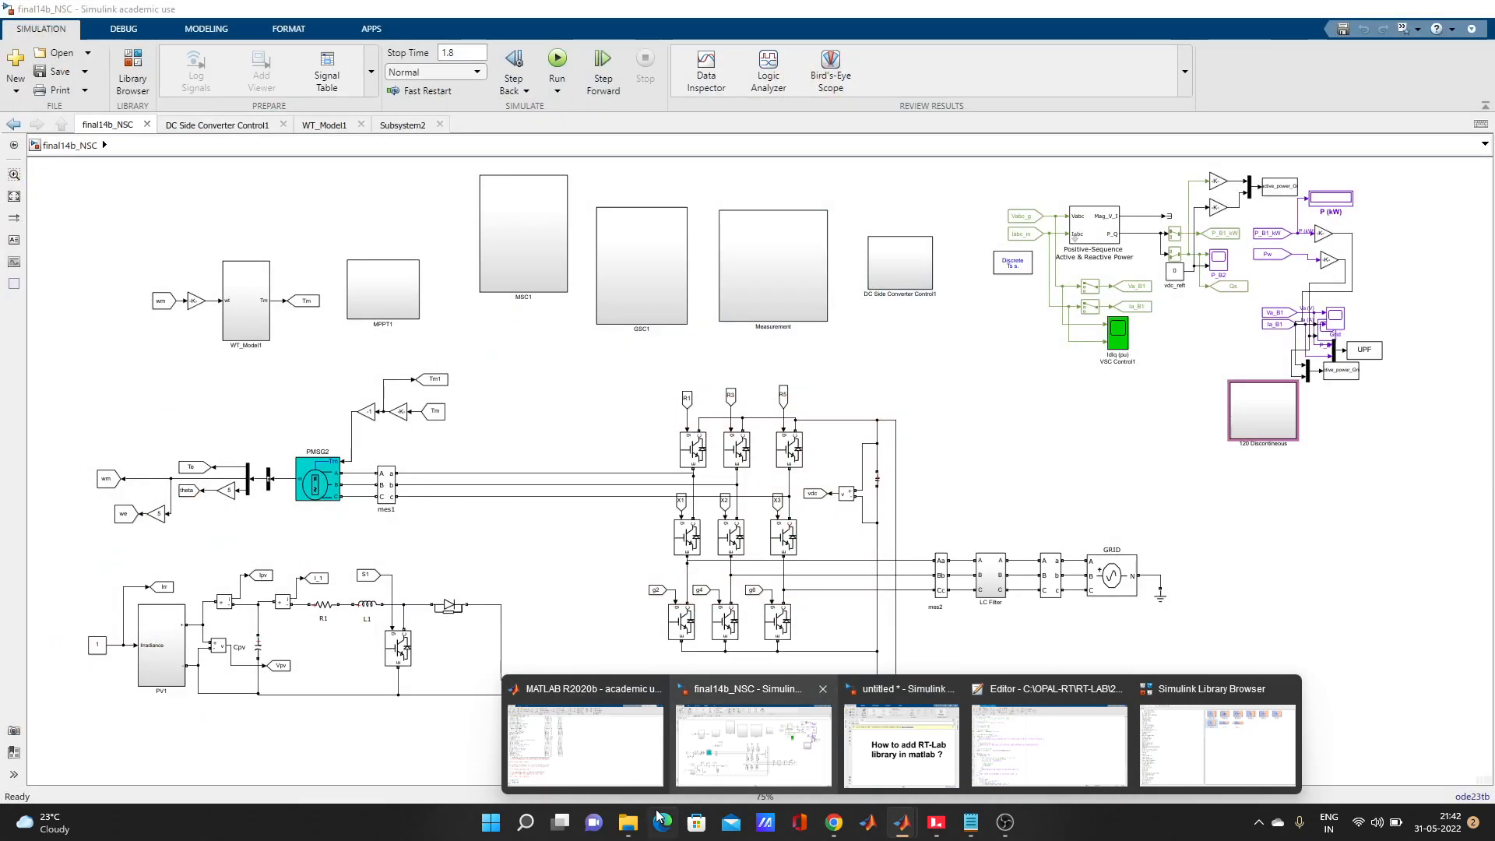
{"action": "left_click", "coordinate": [1216, 745]}
{"action": "mouse_move", "coordinate": [627, 822]}
{"action": "left_click", "coordinate": [617, 752]}
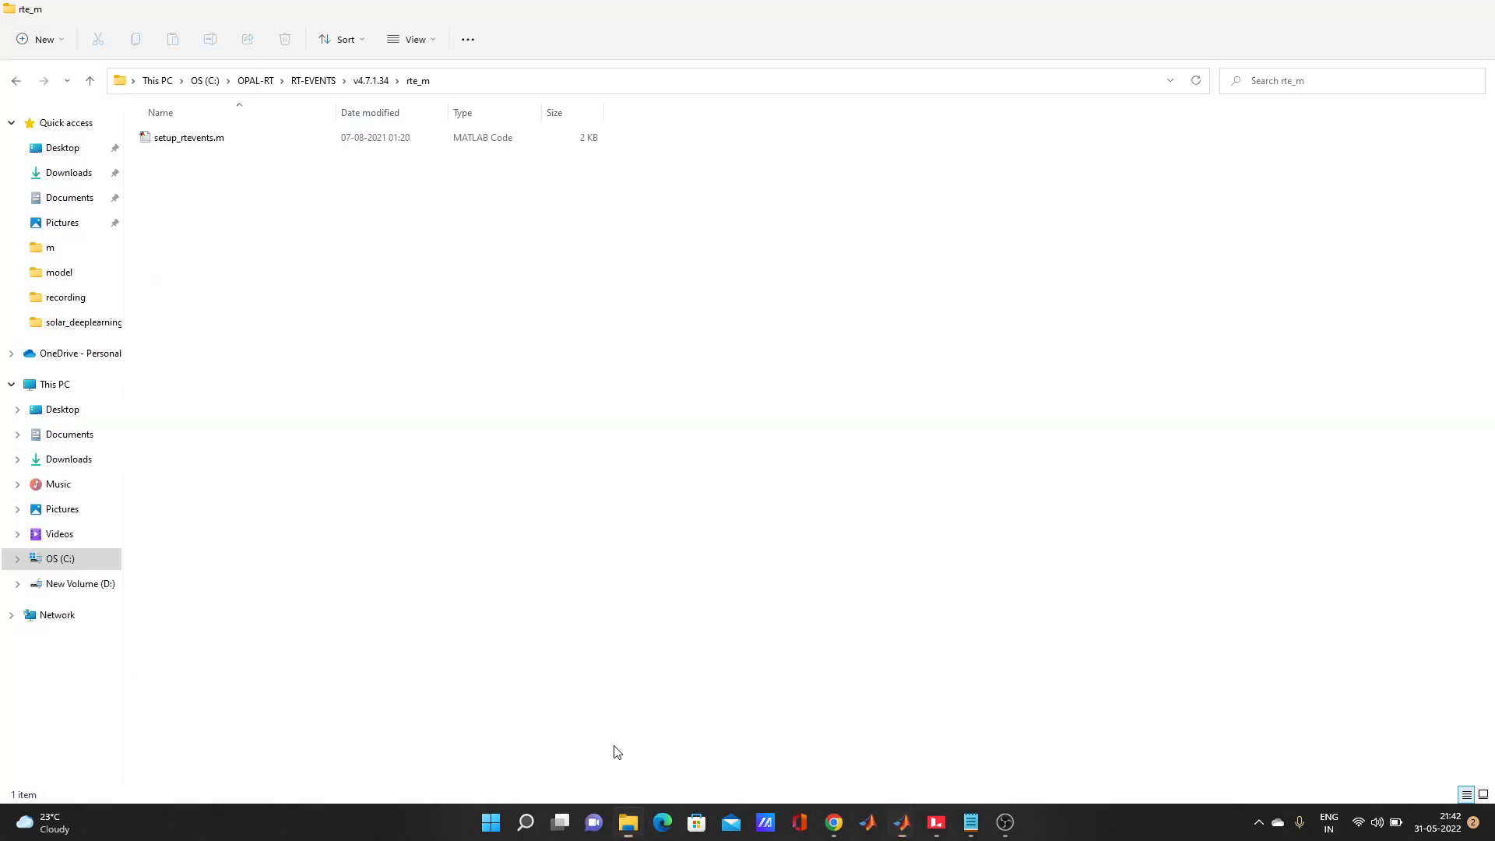
{"action": "left_click", "coordinate": [200, 87]}
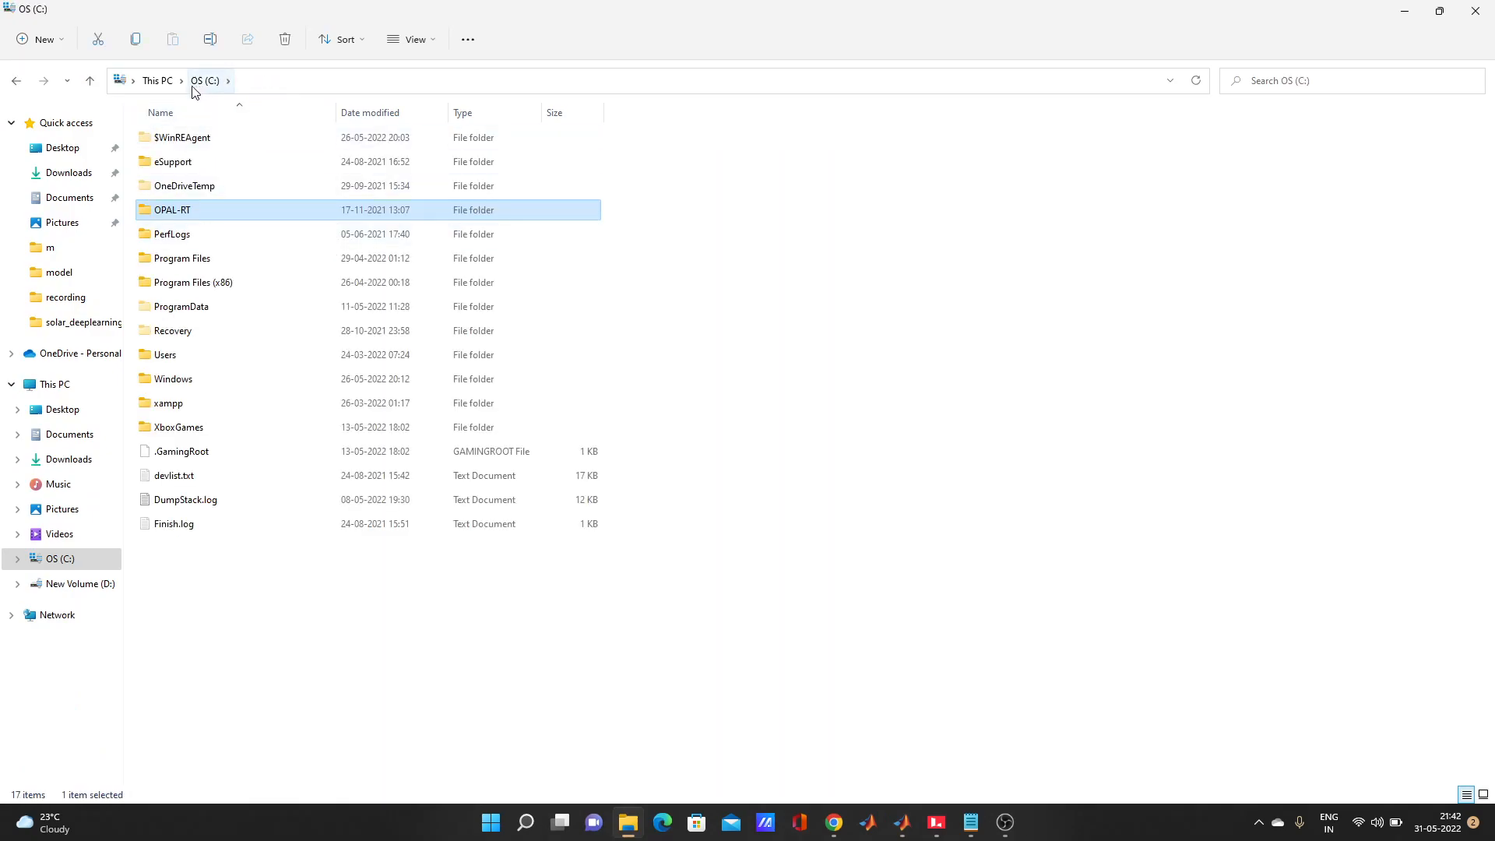
{"action": "left_click", "coordinate": [159, 83]}
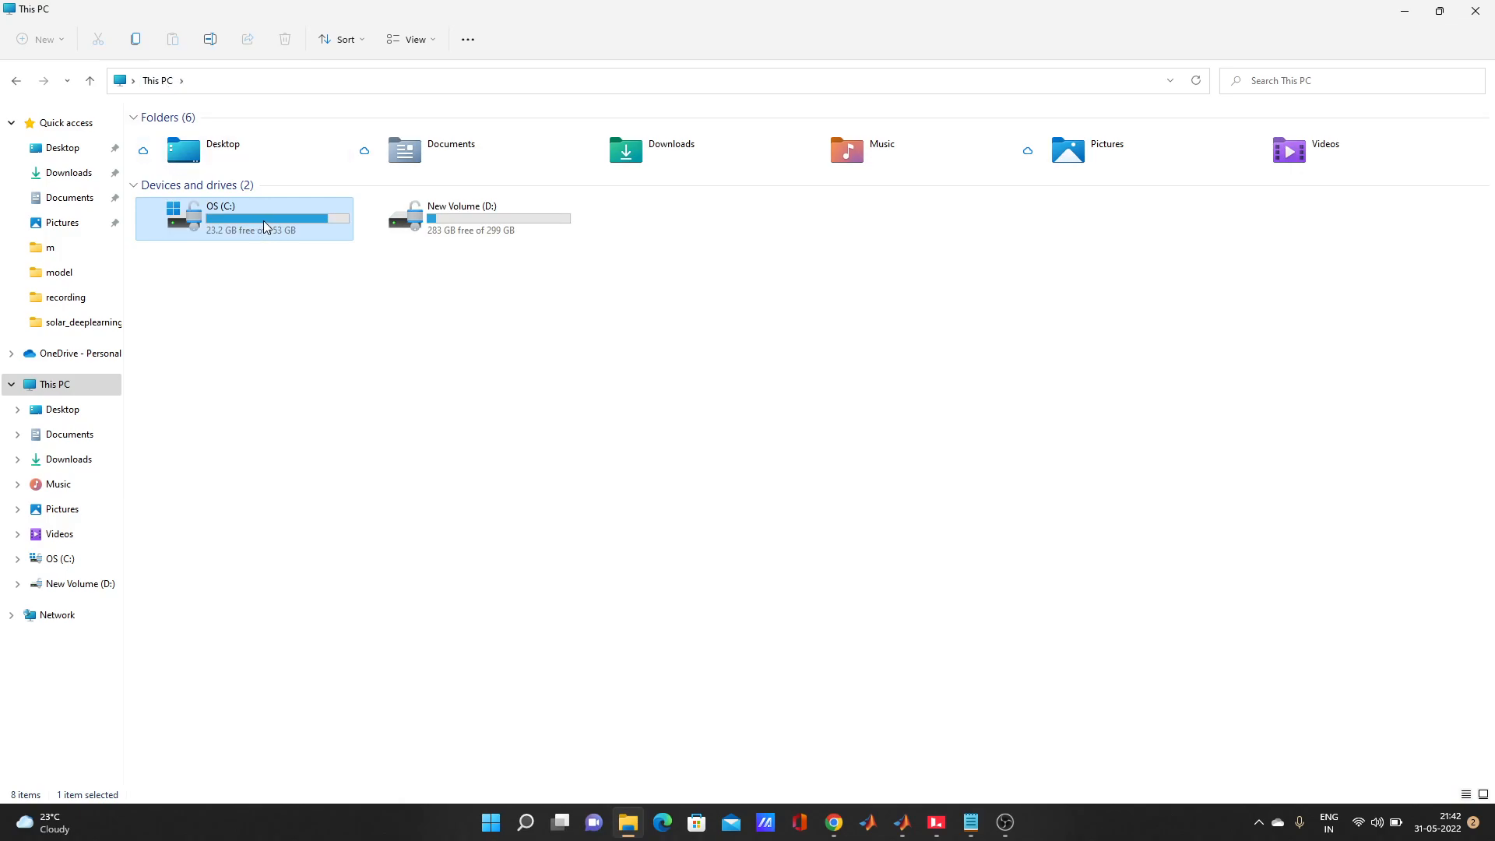
{"action": "double_click", "coordinate": [265, 226]}
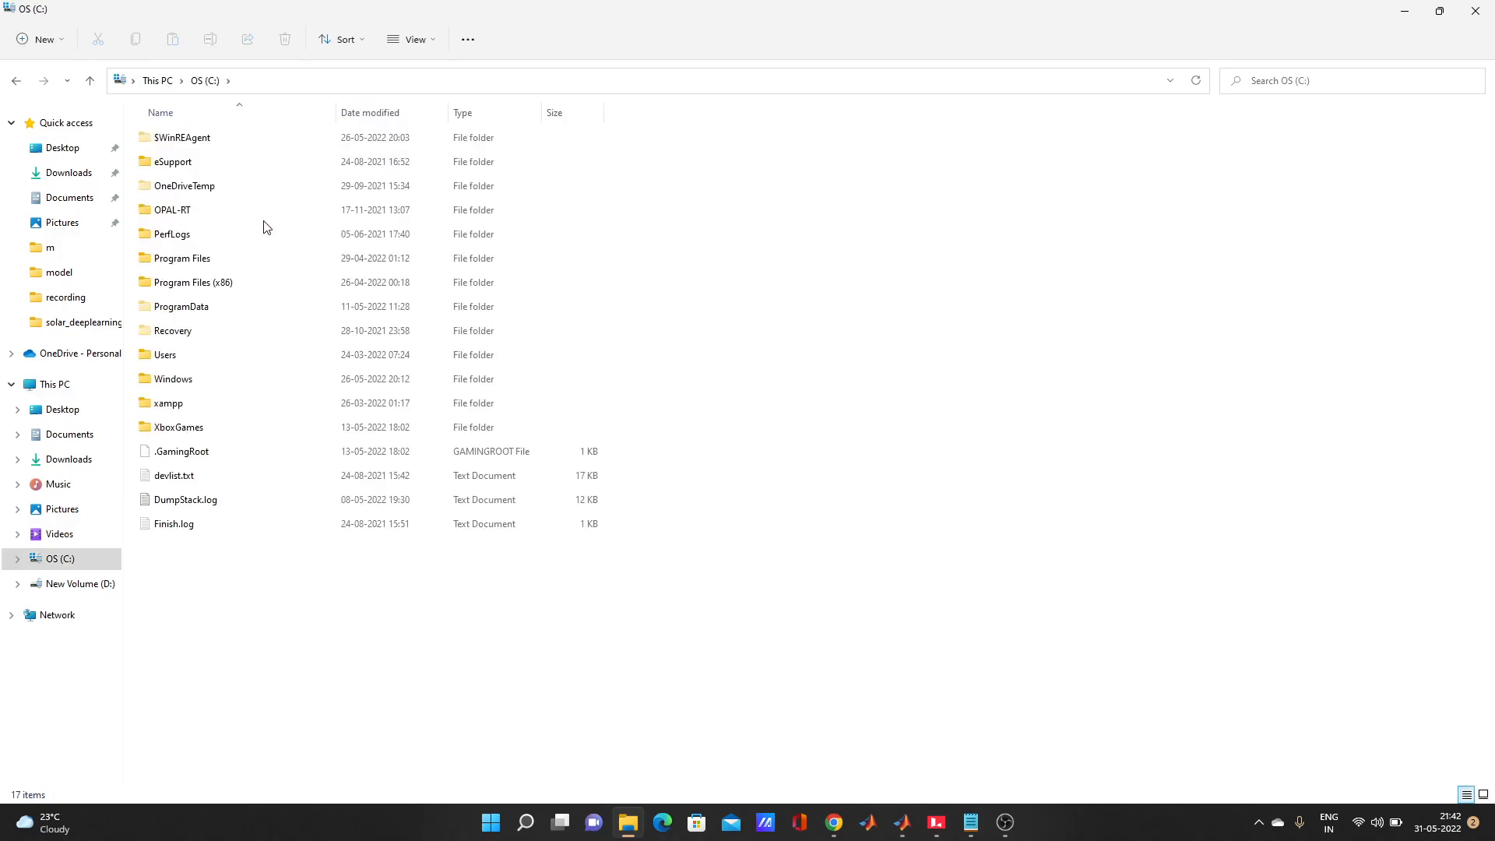
{"action": "double_click", "coordinate": [218, 222]}
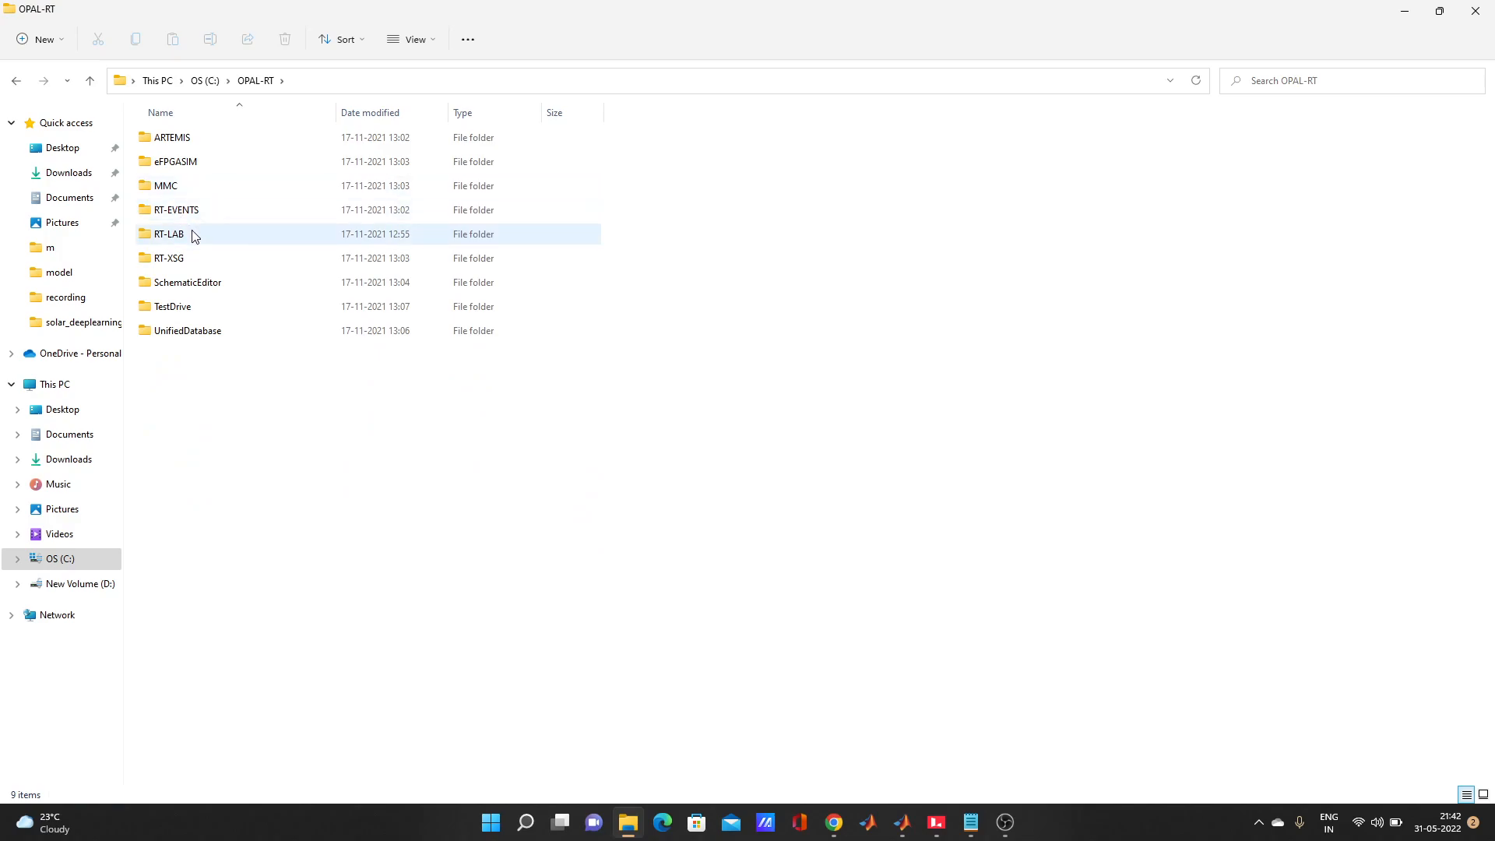
{"action": "left_click", "coordinate": [229, 209]}
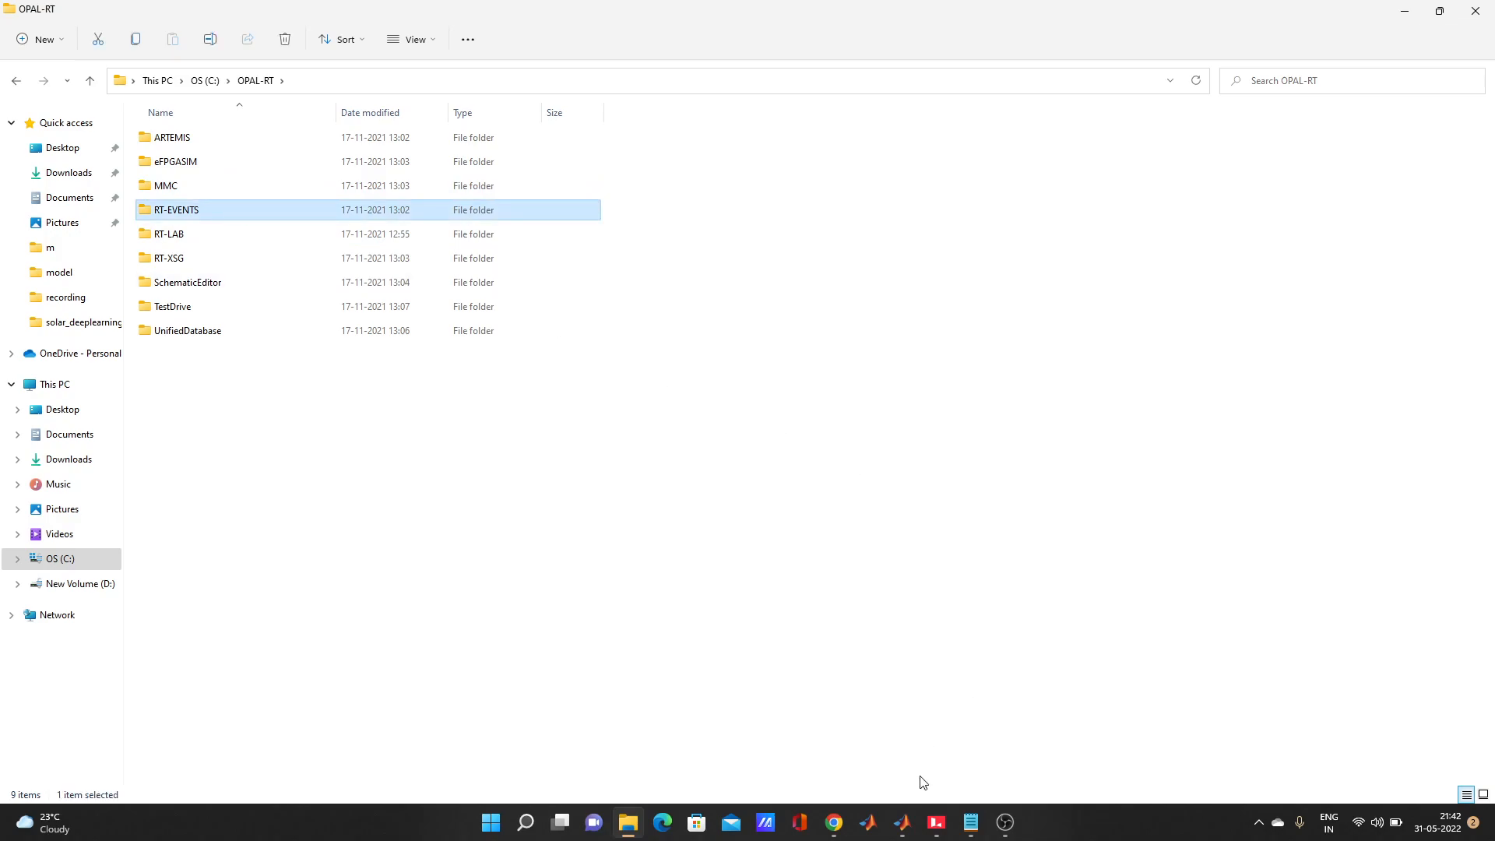
- Bring up the Simulink Library Browser, check the library list around RT-LAB, and minimize the window
{"action": "mouse_move", "coordinate": [1060, 710]}
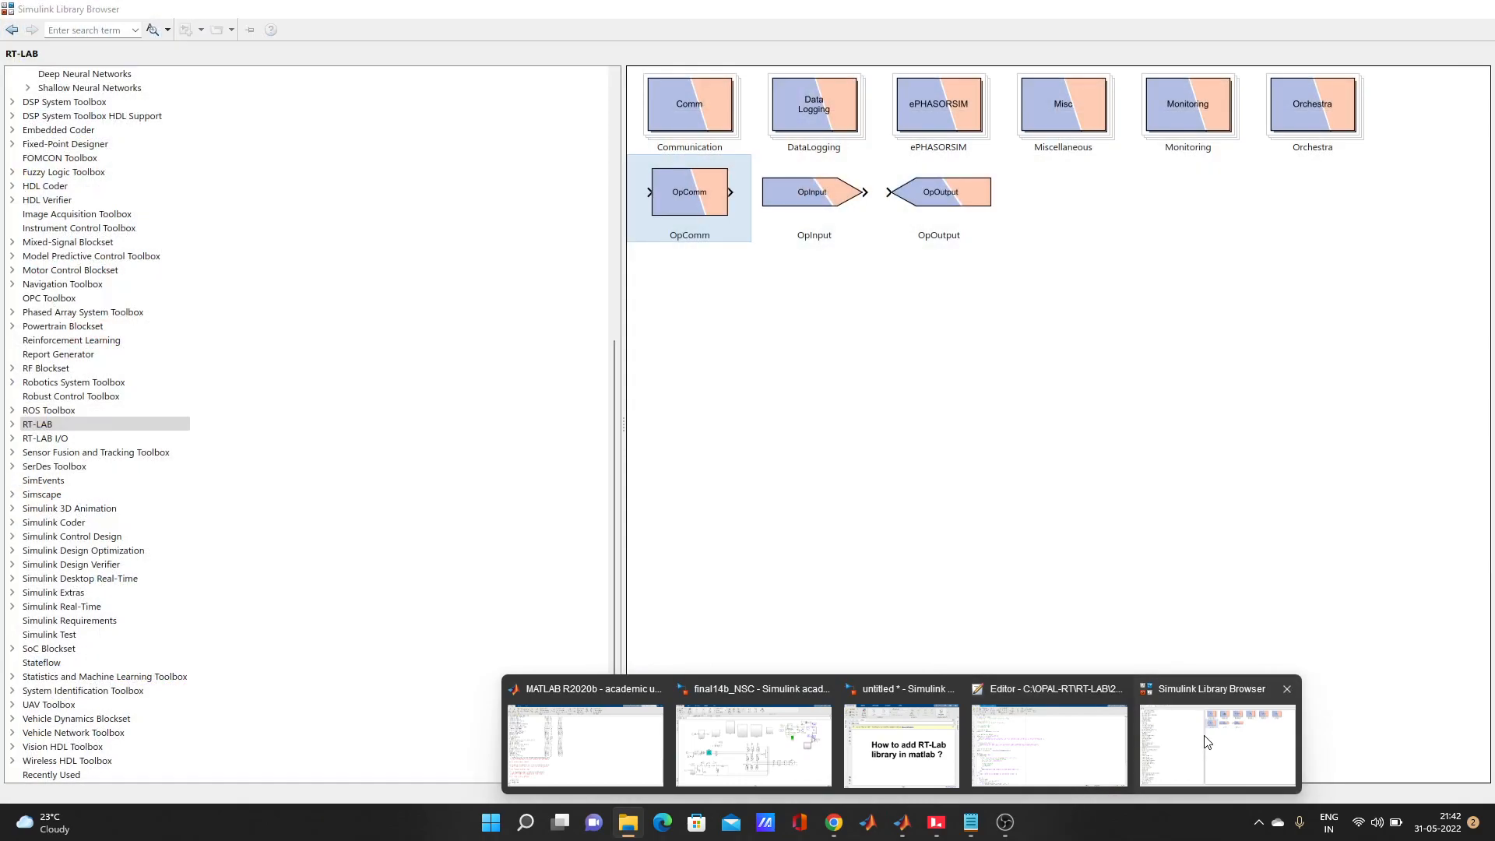
{"action": "left_click", "coordinate": [1216, 745]}
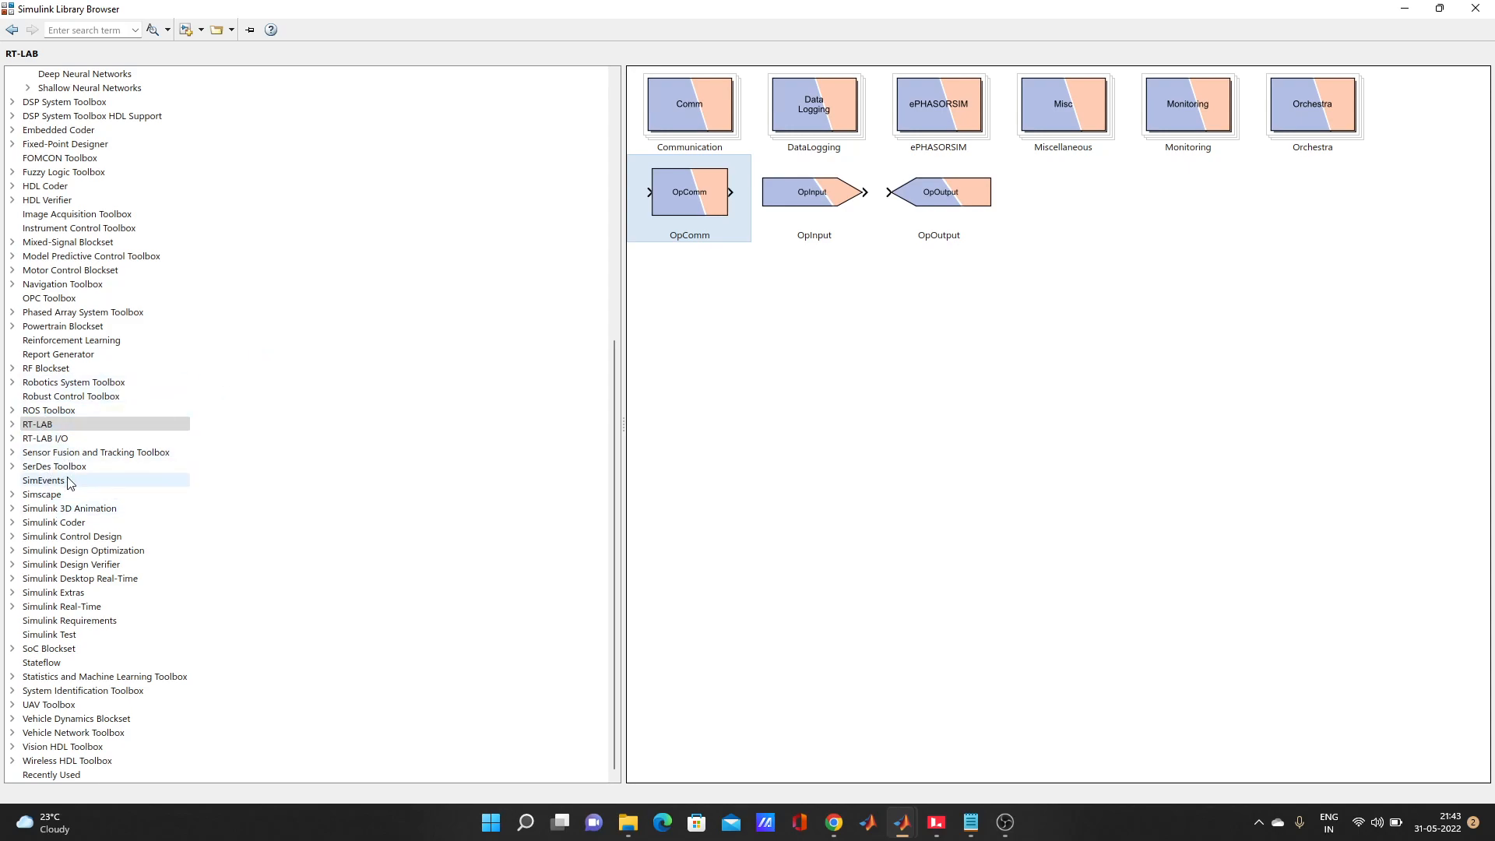
{"action": "left_click", "coordinate": [1403, 10]}
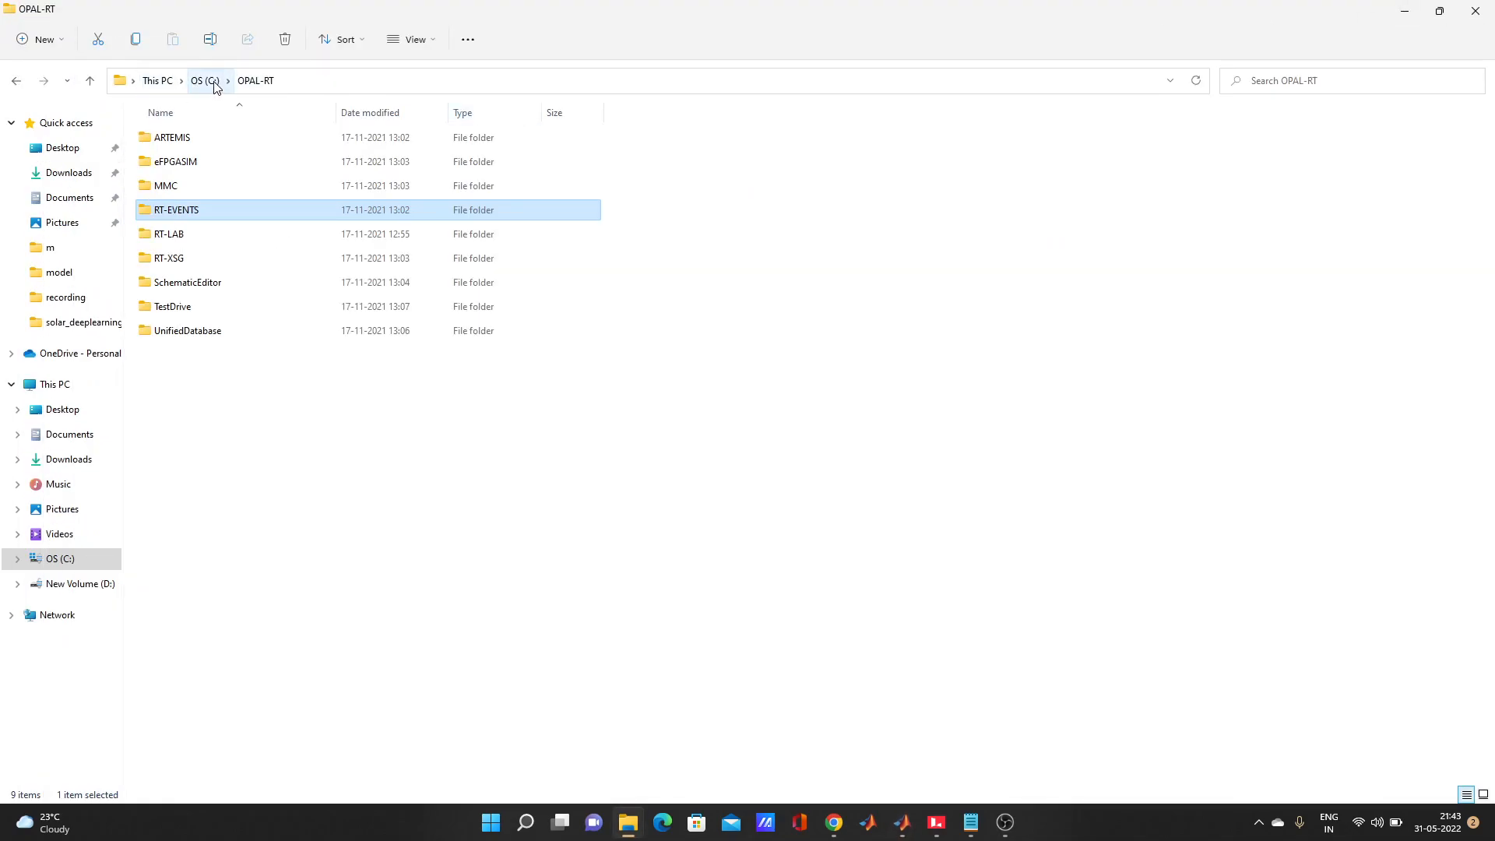
- Open the rte_m folder inside RT-EVENTS\v4.7.1.34
{"action": "double_click", "coordinate": [218, 211]}
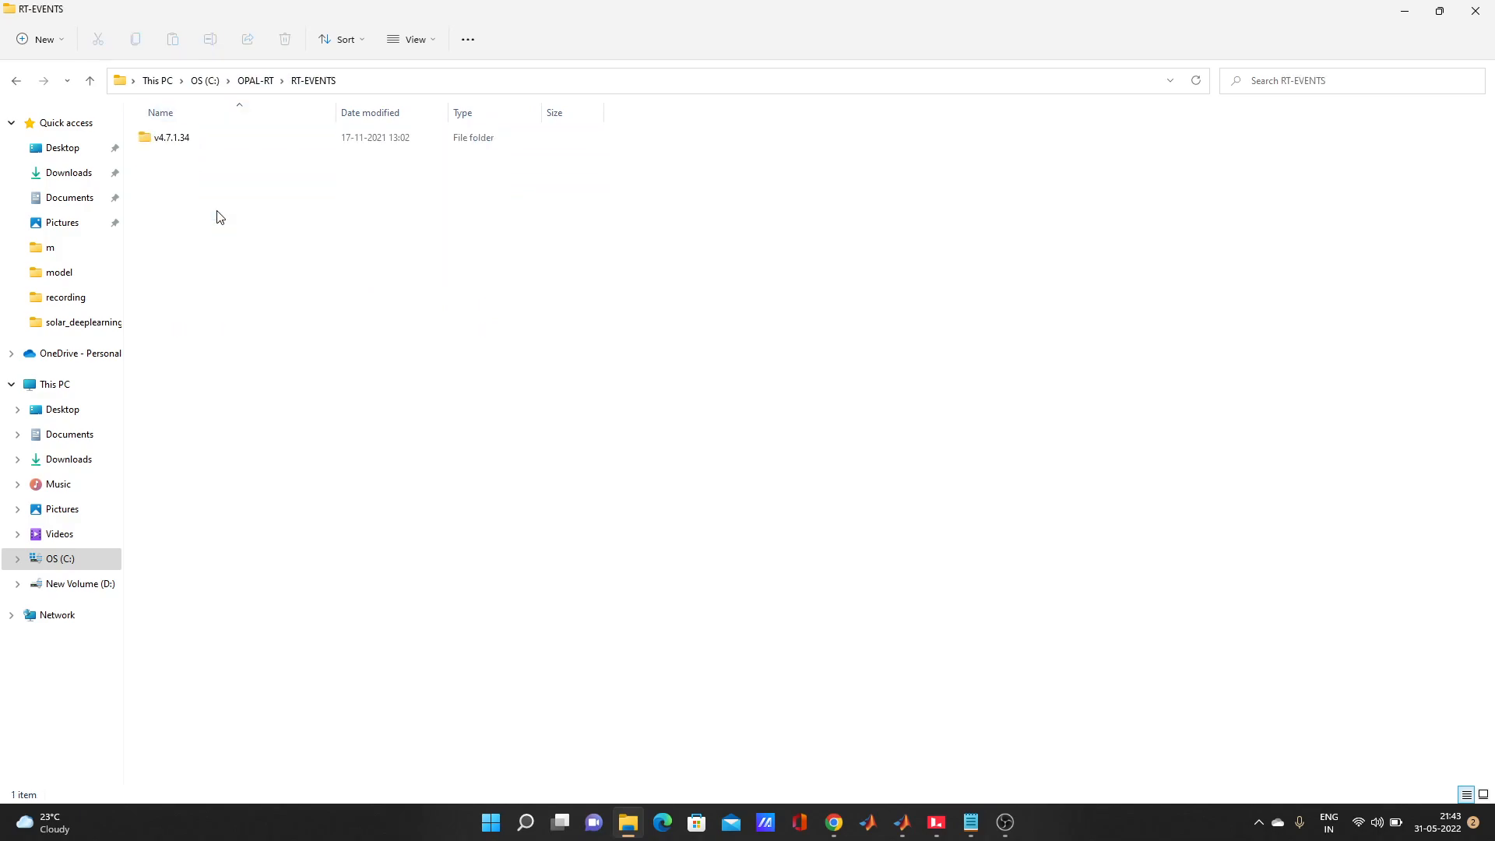
{"action": "double_click", "coordinate": [303, 137]}
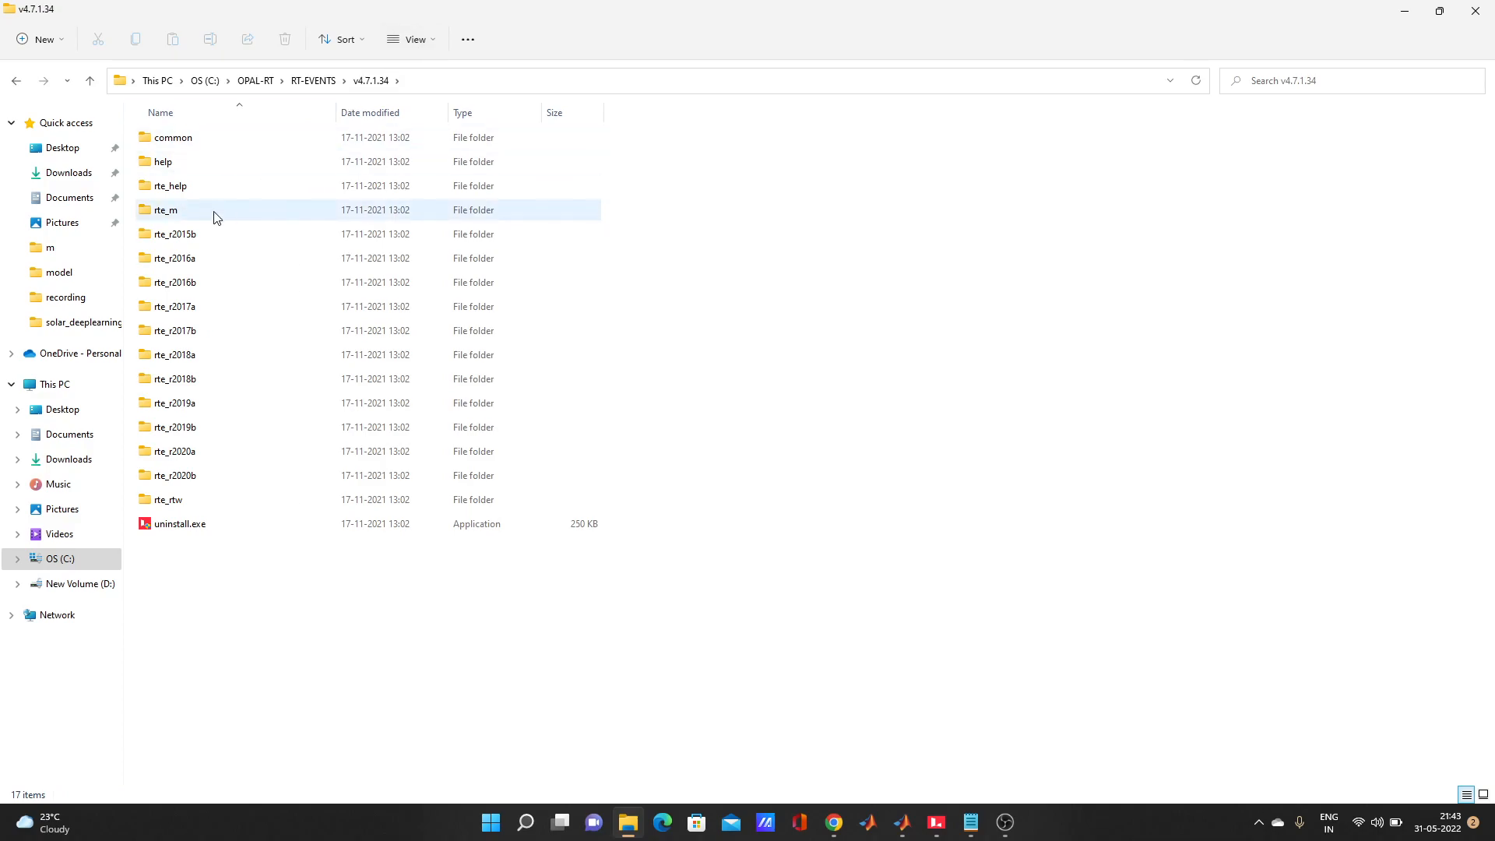
{"action": "left_click", "coordinate": [191, 217]}
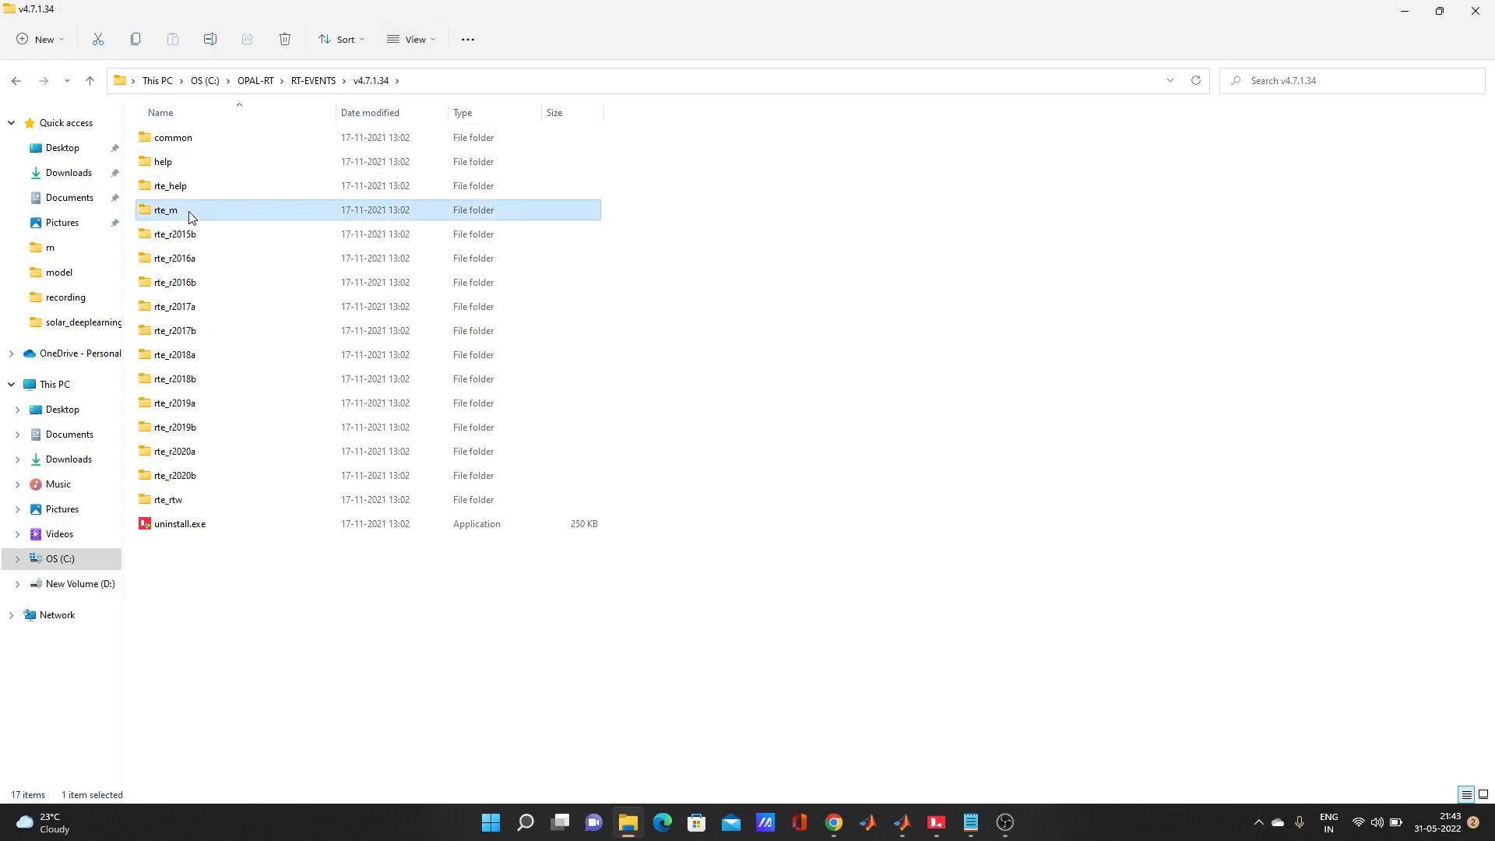
{"action": "double_click", "coordinate": [191, 217]}
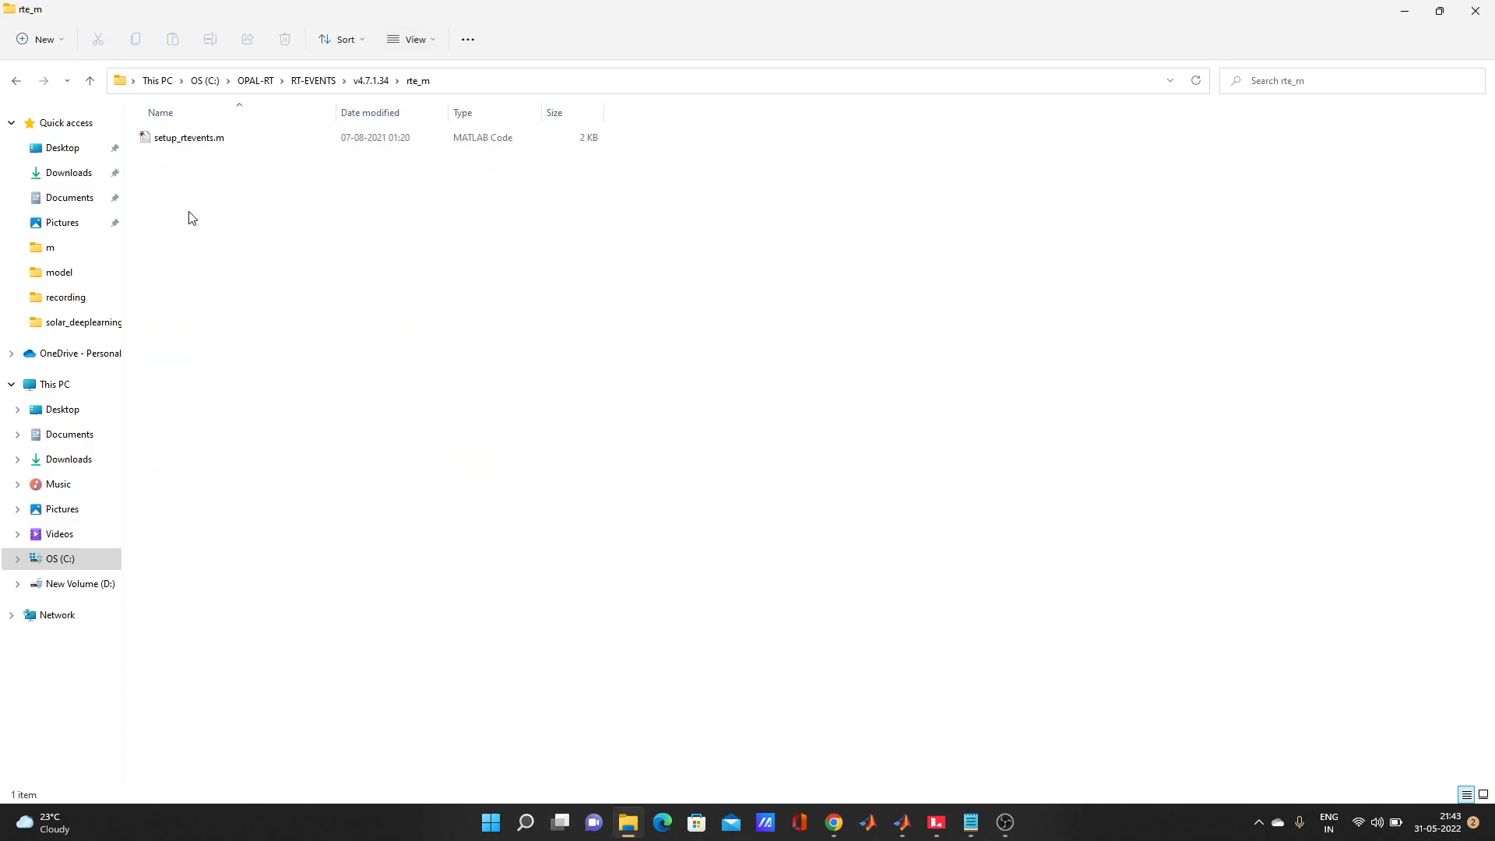
- Open setup_rtevents.m with MATLAB R2020b and run it, adding its folder to the MATLAB path
{"action": "left_click", "coordinate": [304, 150]}
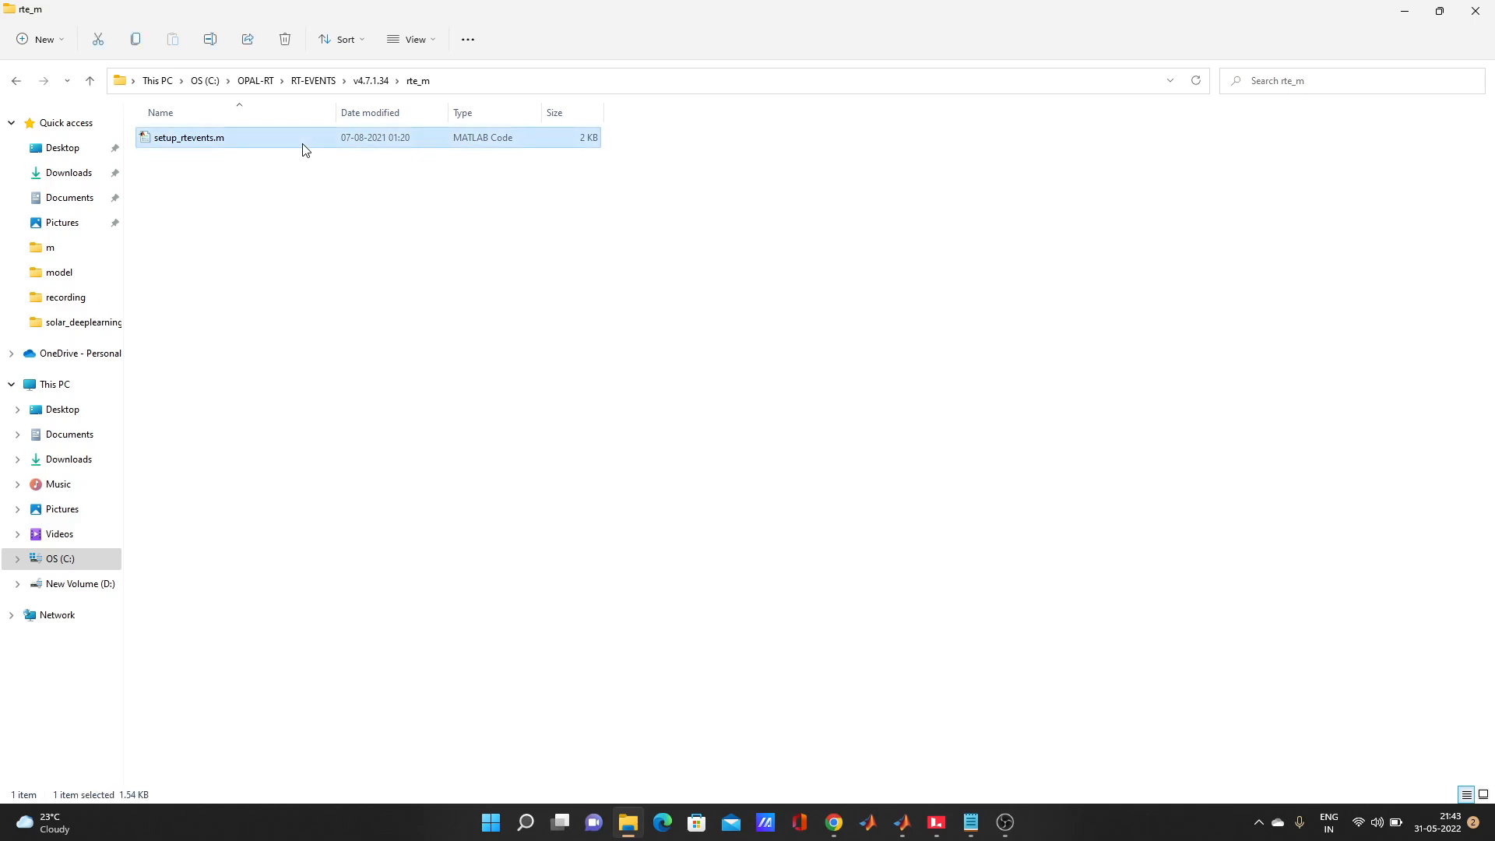
{"action": "right_click", "coordinate": [304, 151]}
{"action": "mouse_move", "coordinate": [494, 226]}
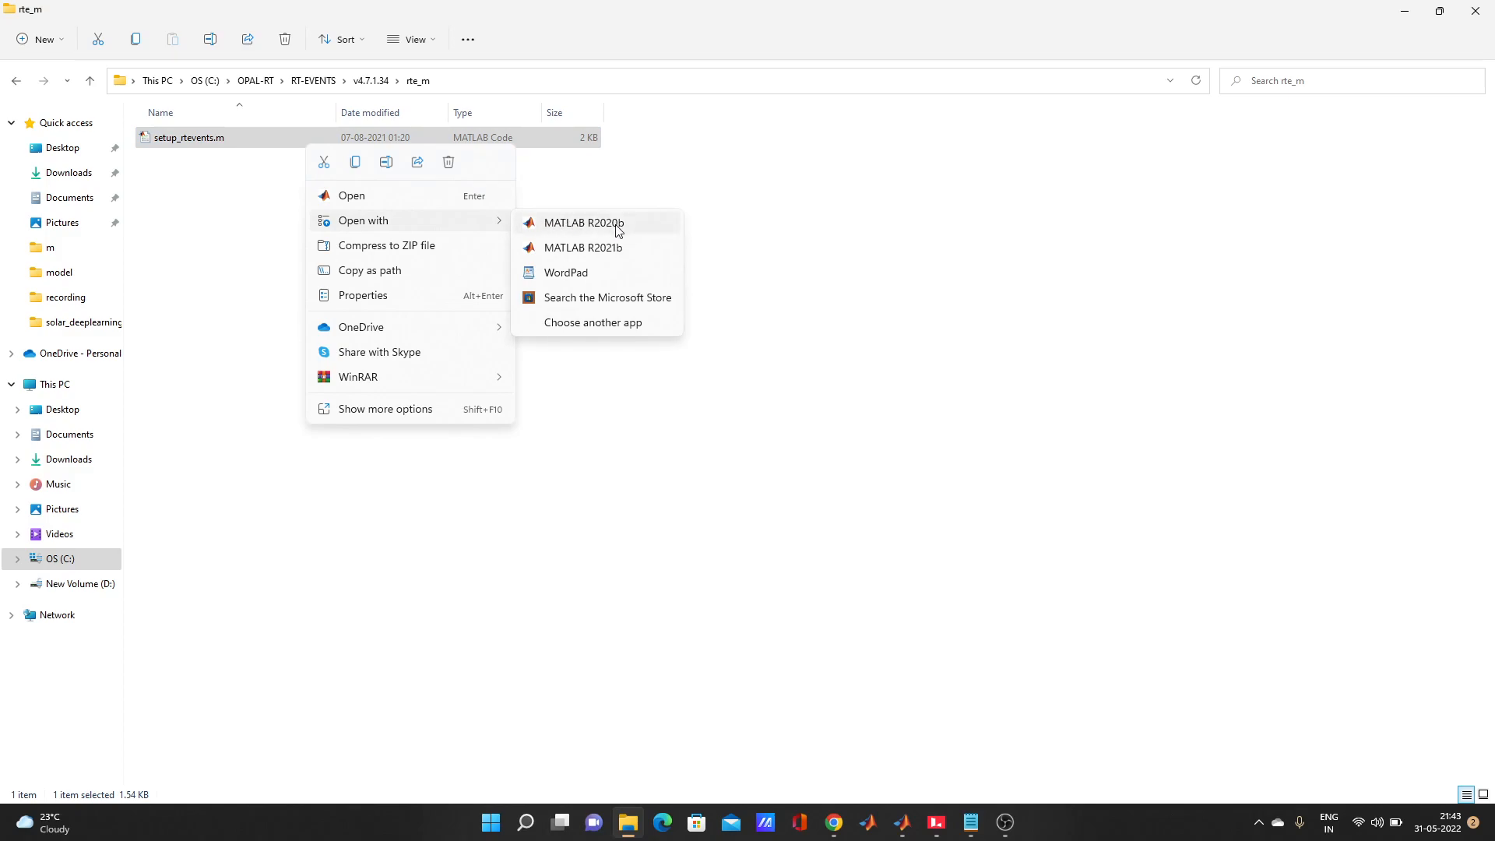
{"action": "left_click", "coordinate": [621, 223]}
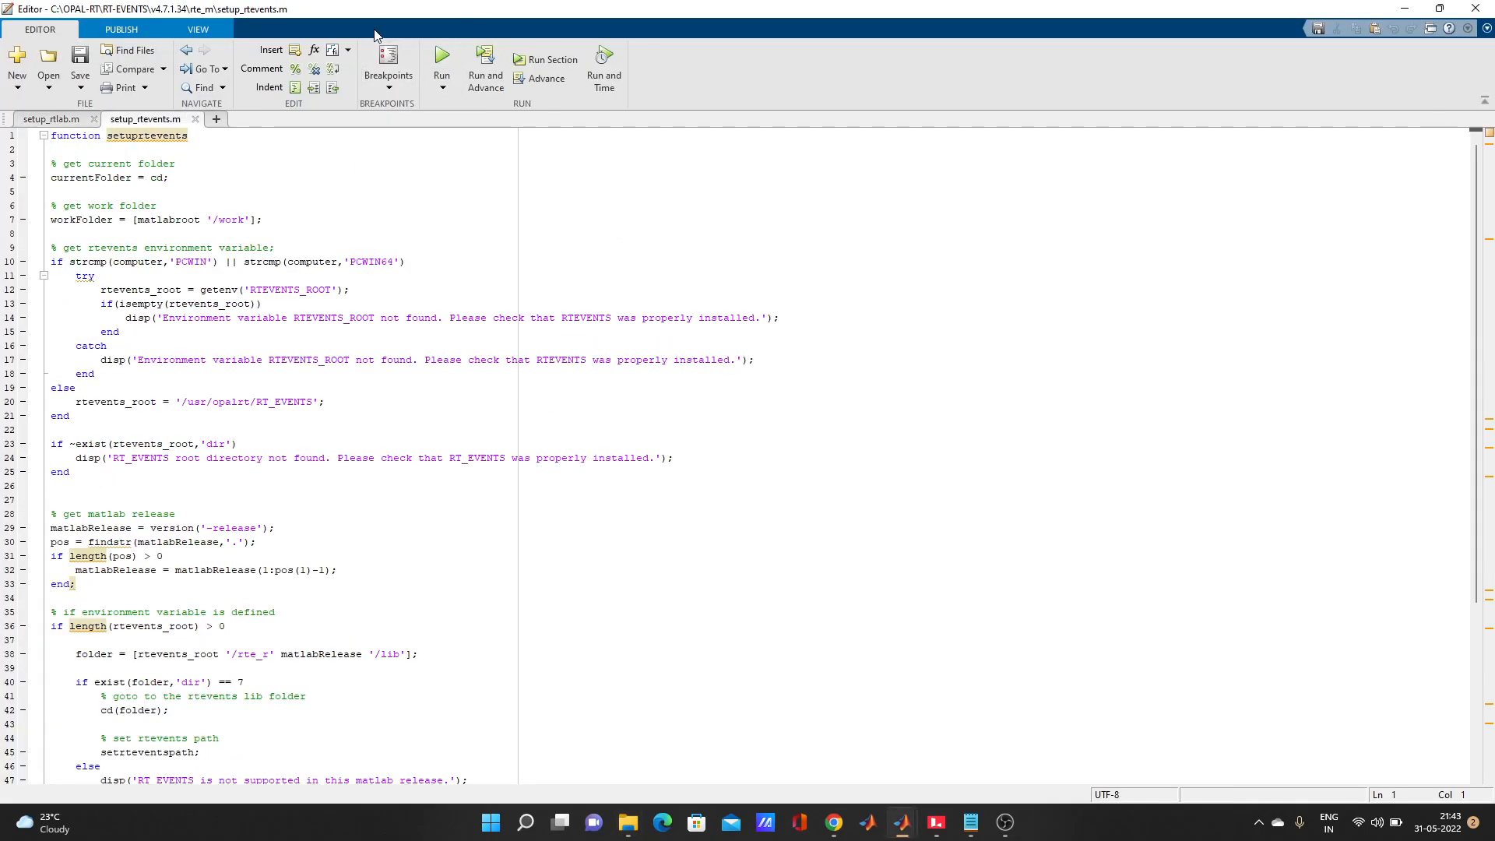
{"action": "left_click", "coordinate": [440, 67]}
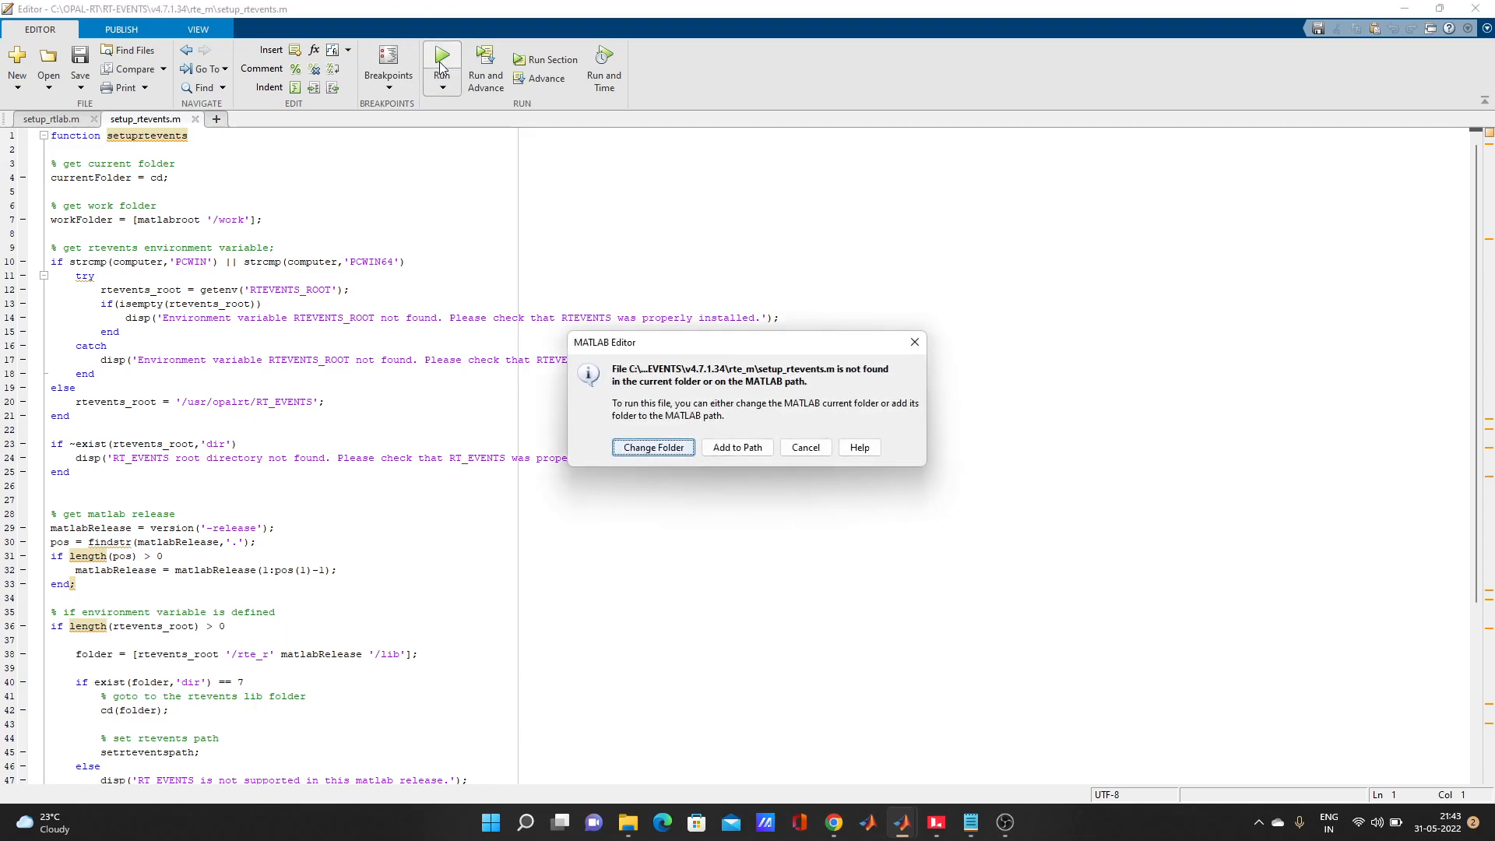
{"action": "left_click", "coordinate": [718, 455]}
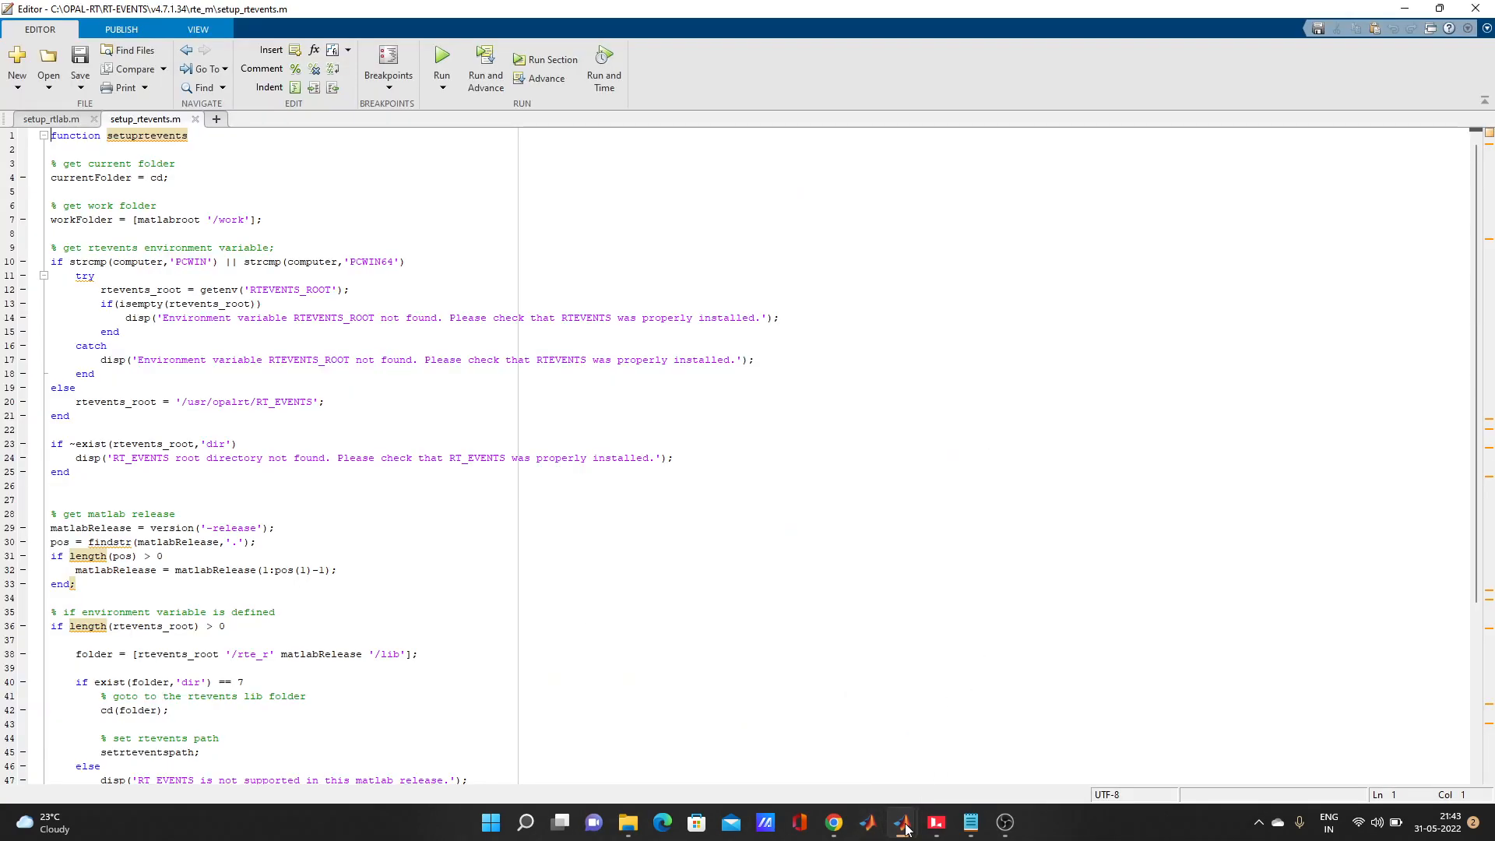
- Switch to the Simulink Library Browser and refresh it
{"action": "mouse_move", "coordinate": [905, 829]}
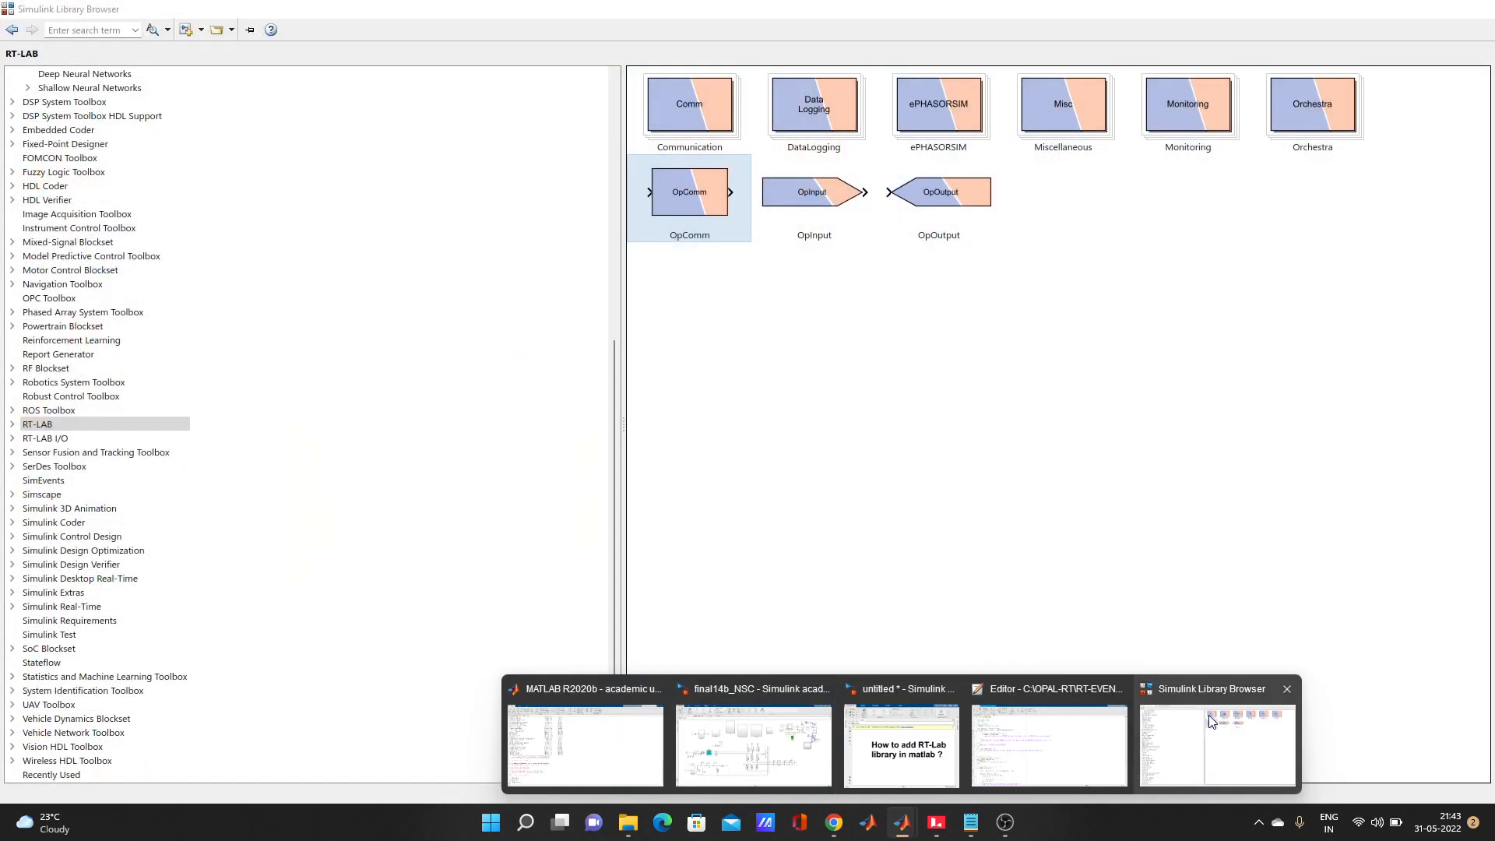
{"action": "left_click", "coordinate": [1172, 716]}
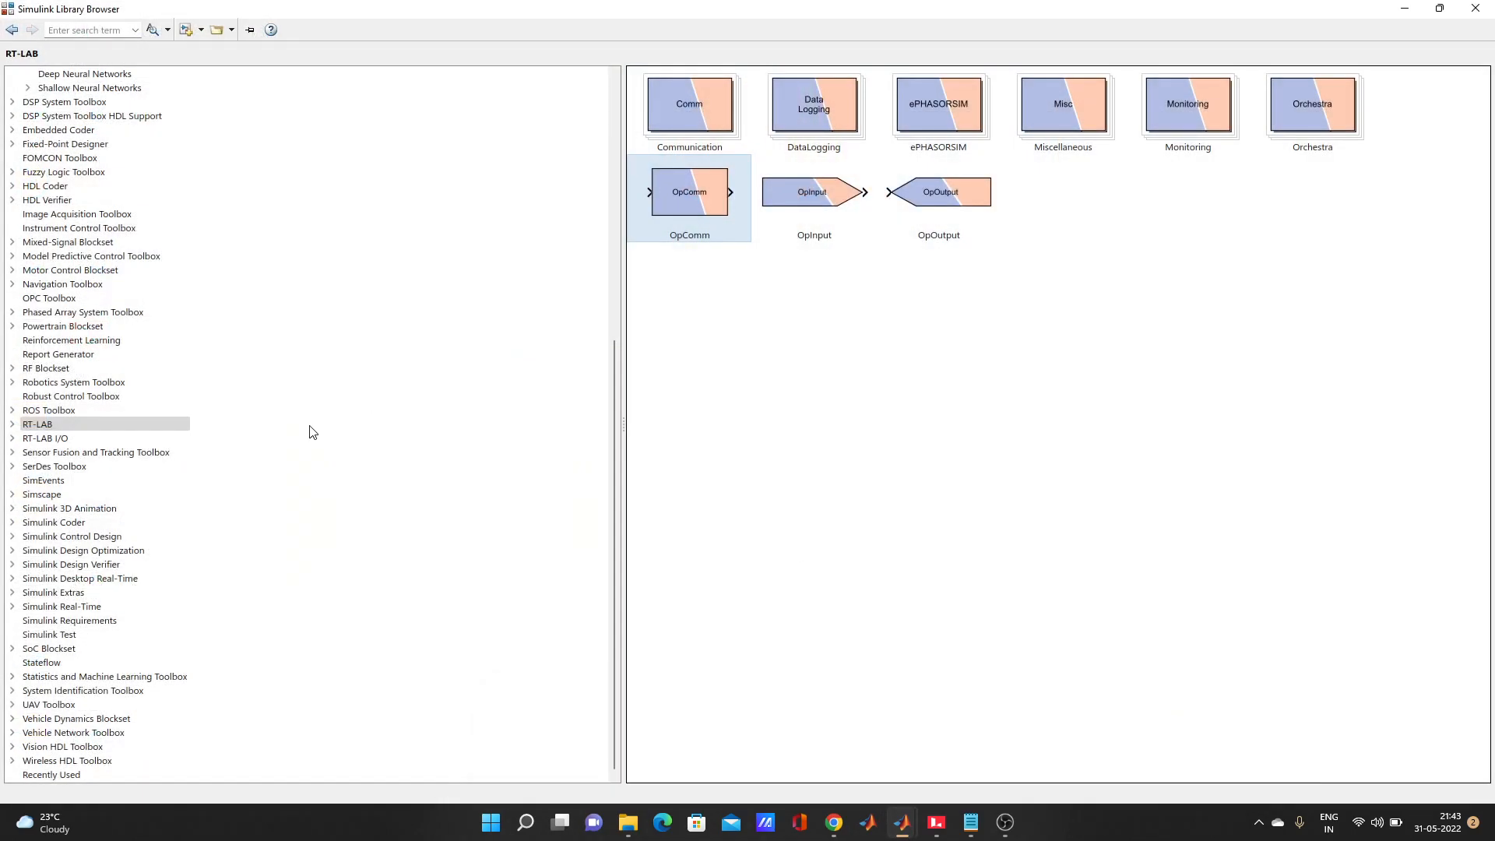
{"action": "right_click", "coordinate": [448, 375]}
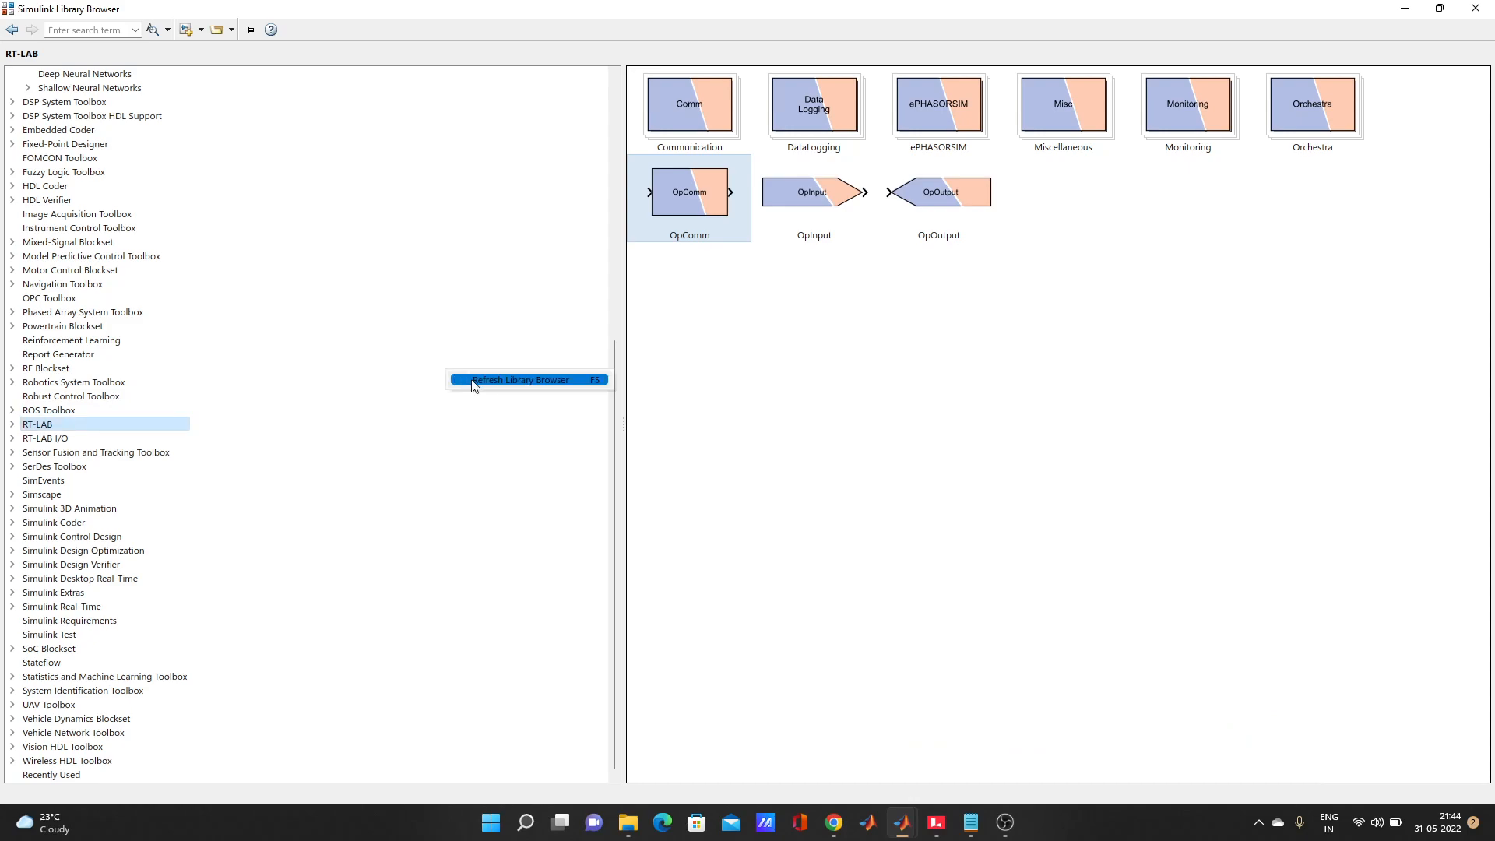
{"action": "left_click", "coordinate": [474, 380]}
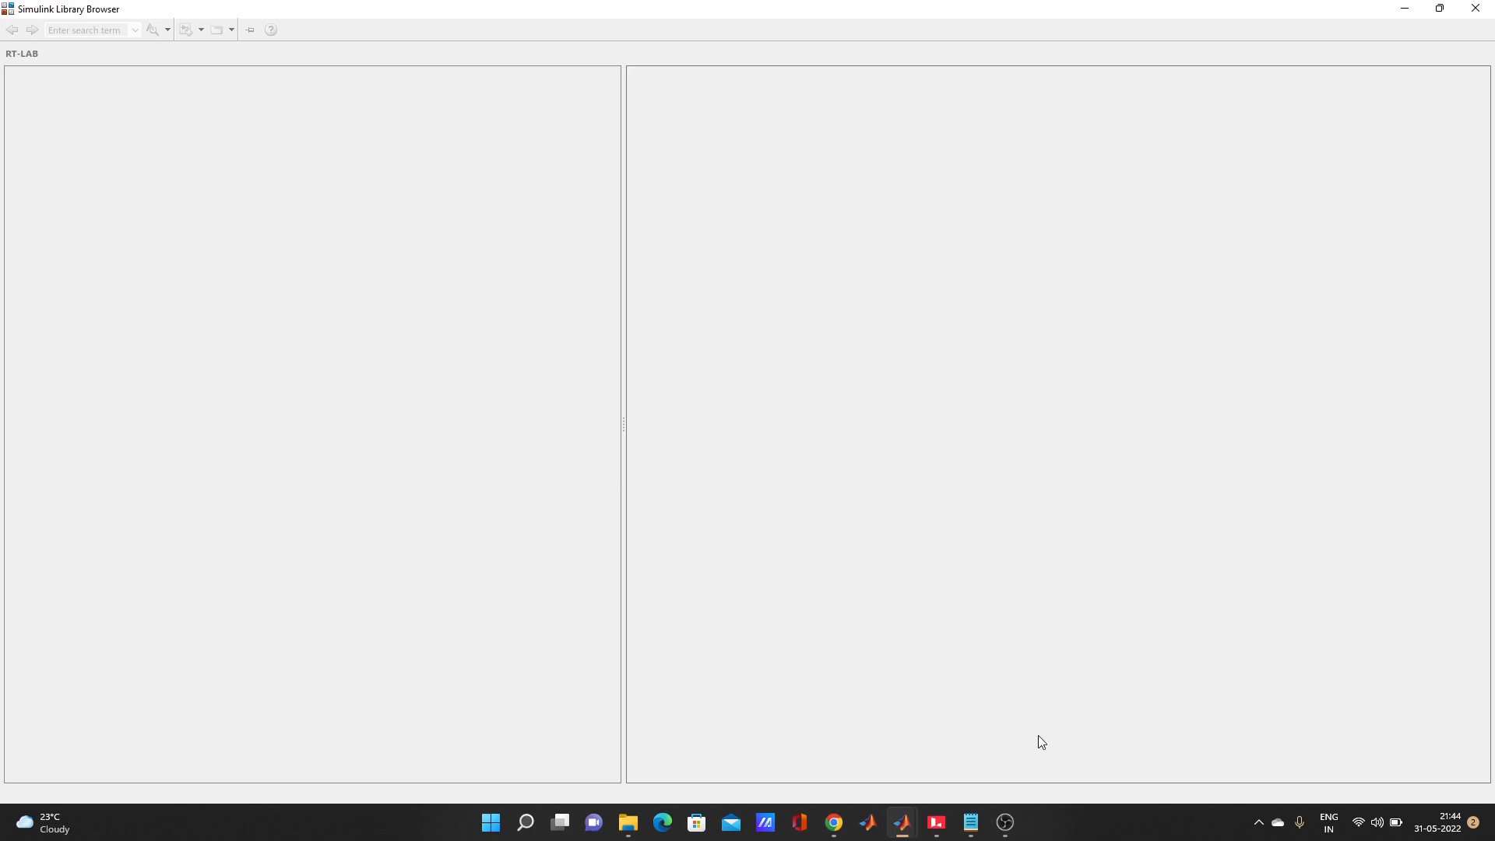
- Bring up the Notepad list of OPAL-RT setup script paths, move it over for review, and minimize it
{"action": "mouse_move", "coordinate": [971, 825]}
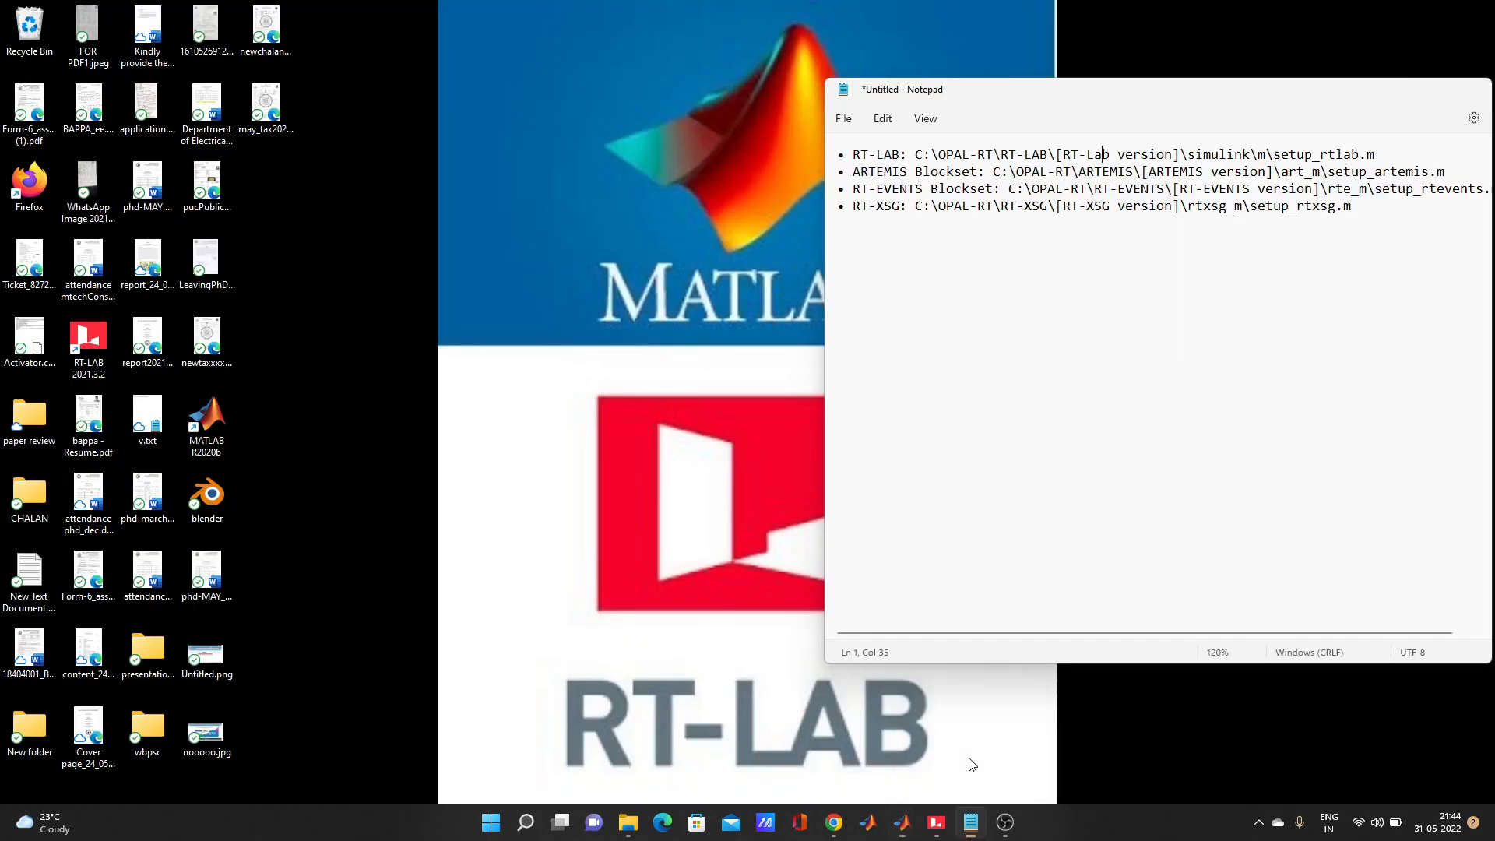
{"action": "left_click", "coordinate": [972, 765]}
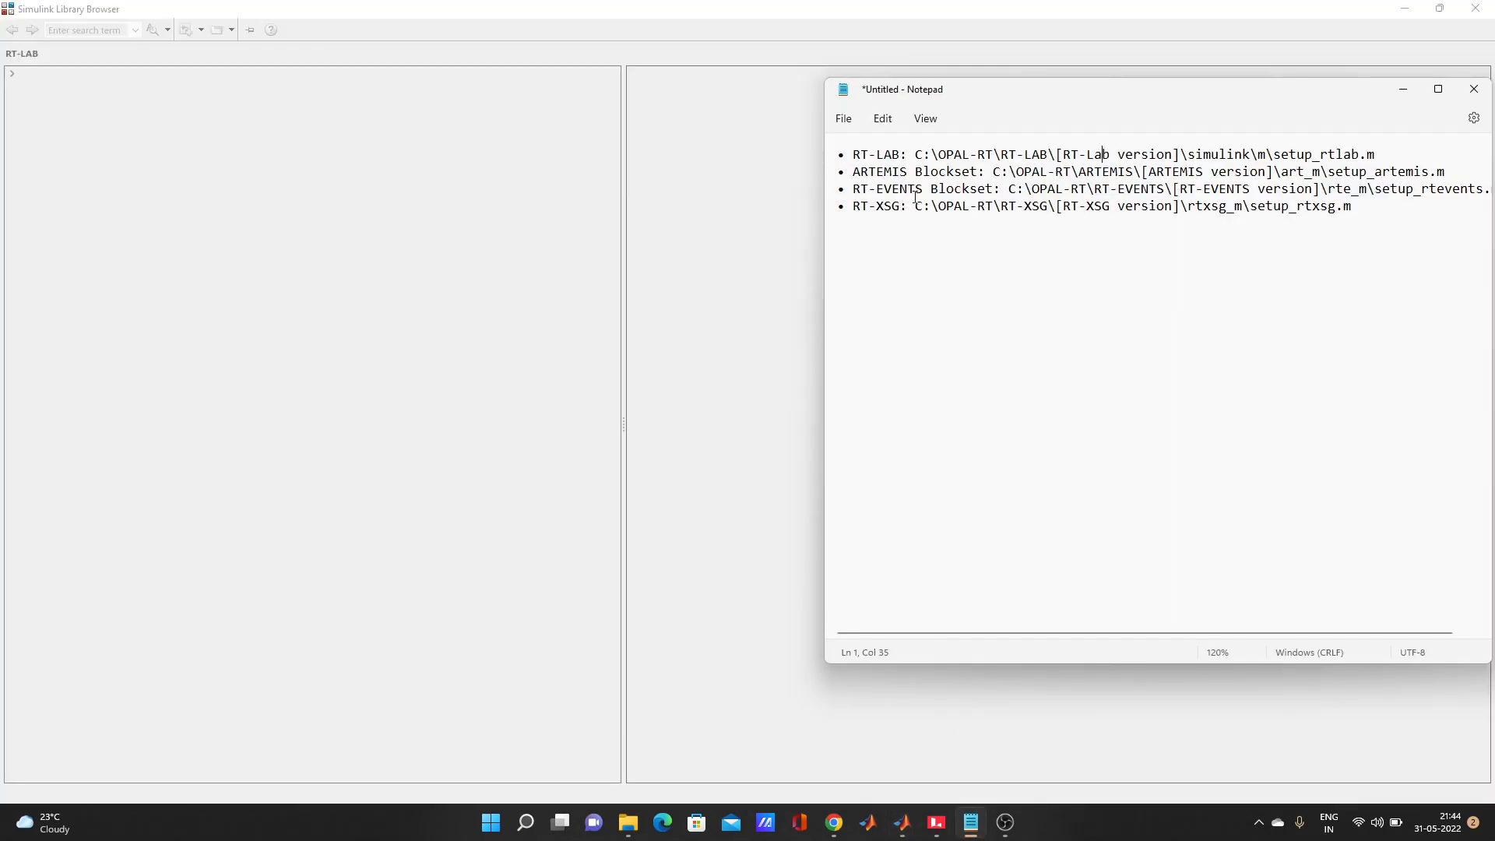
{"action": "left_click_drag", "start_coordinate": [1095, 98], "coordinate": [928, 114]}
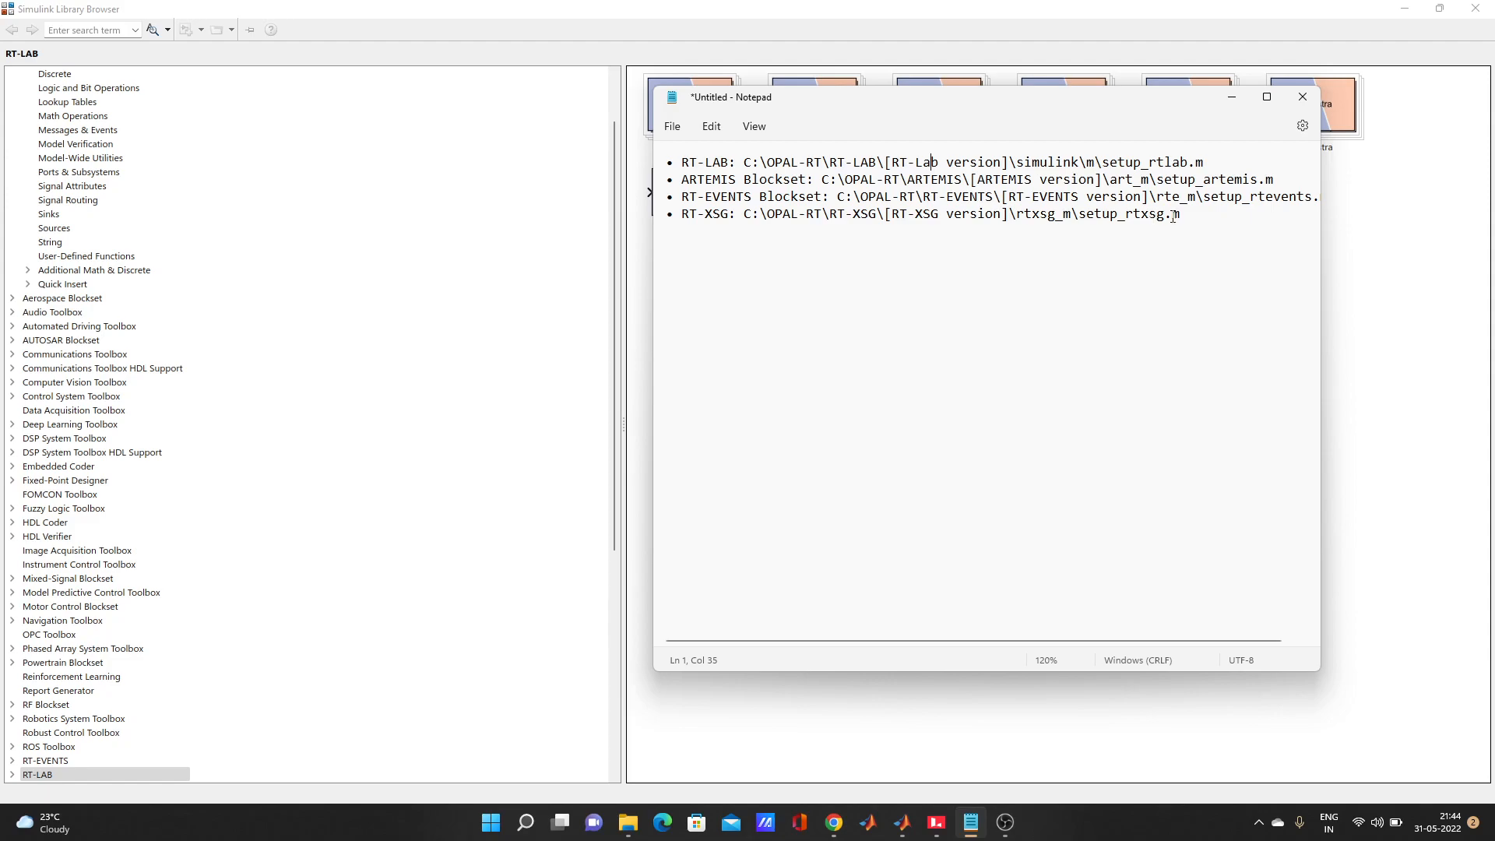
{"action": "left_click", "coordinate": [1238, 97]}
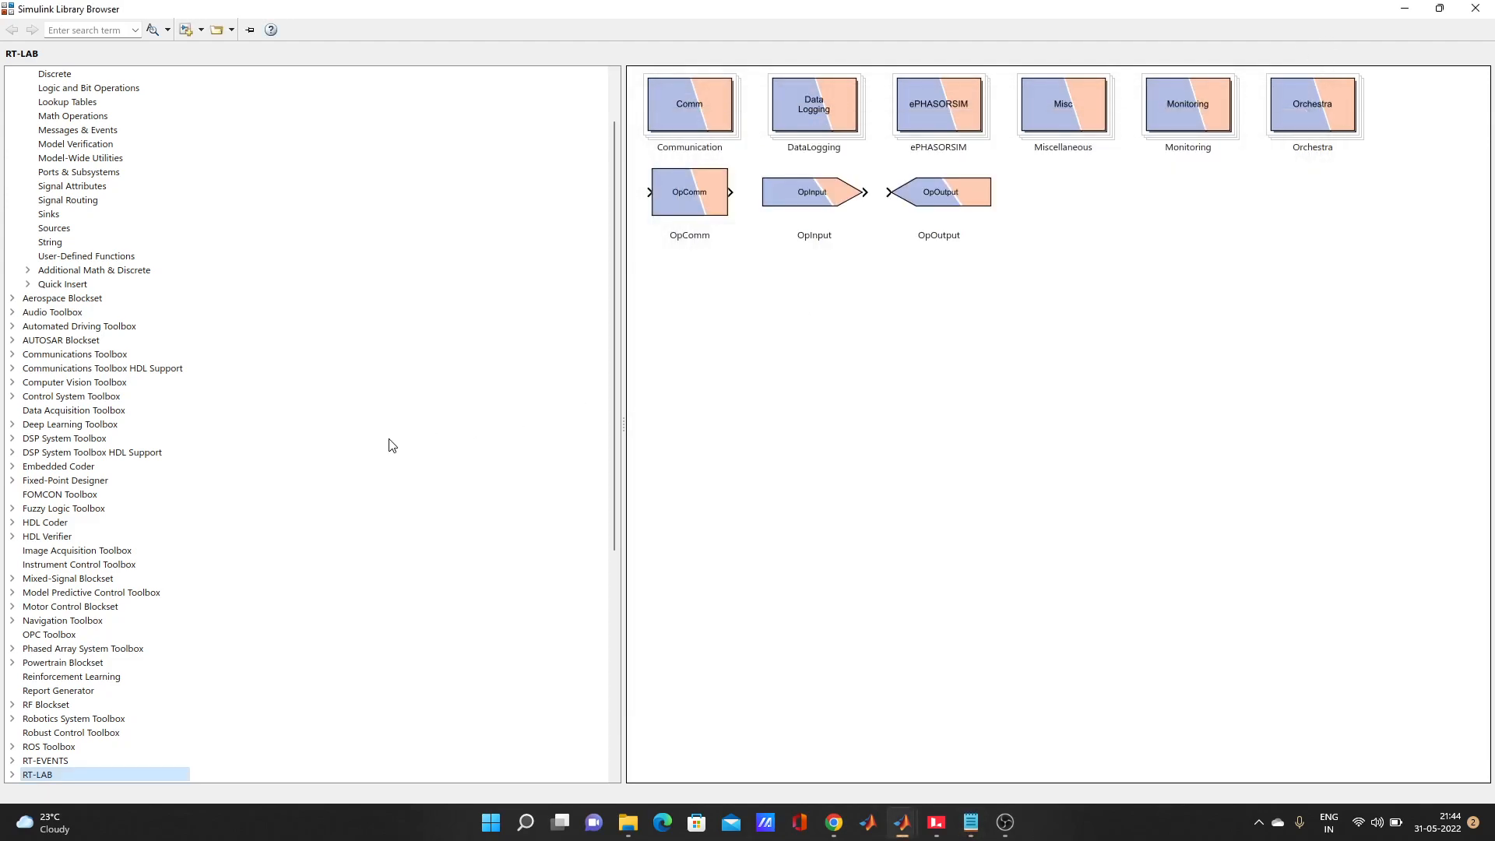
- Expand the RT-EVENTS library and look through its Discrete, Math Operations, Signal Attributes and Sources blocks
{"action": "scroll", "coordinate": [323, 580], "scroll_direction": "down", "scroll_amount": 3}
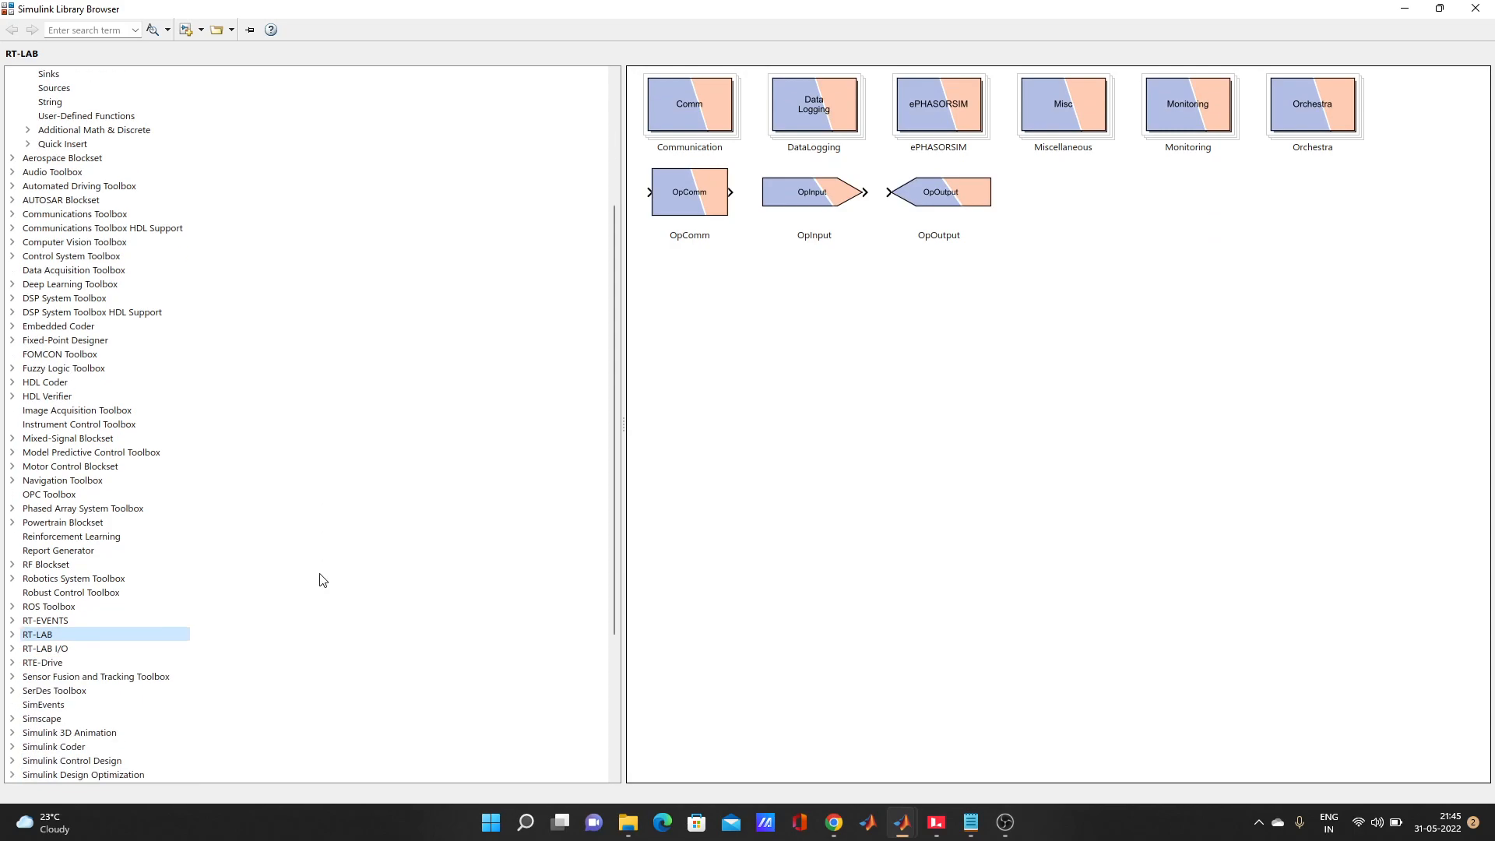
{"action": "left_click", "coordinate": [30, 622]}
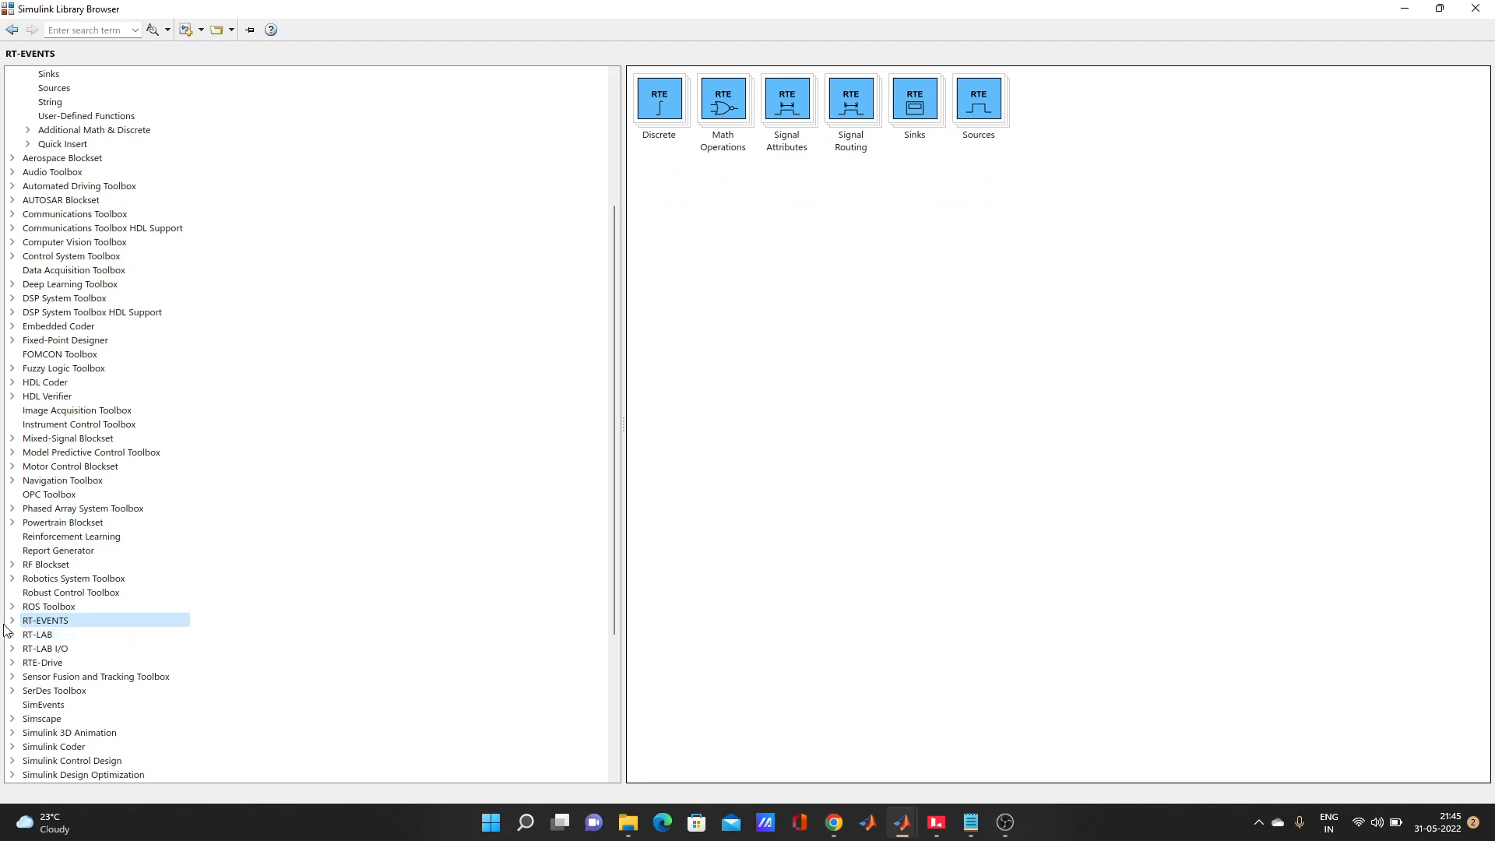
{"action": "left_click", "coordinate": [12, 622]}
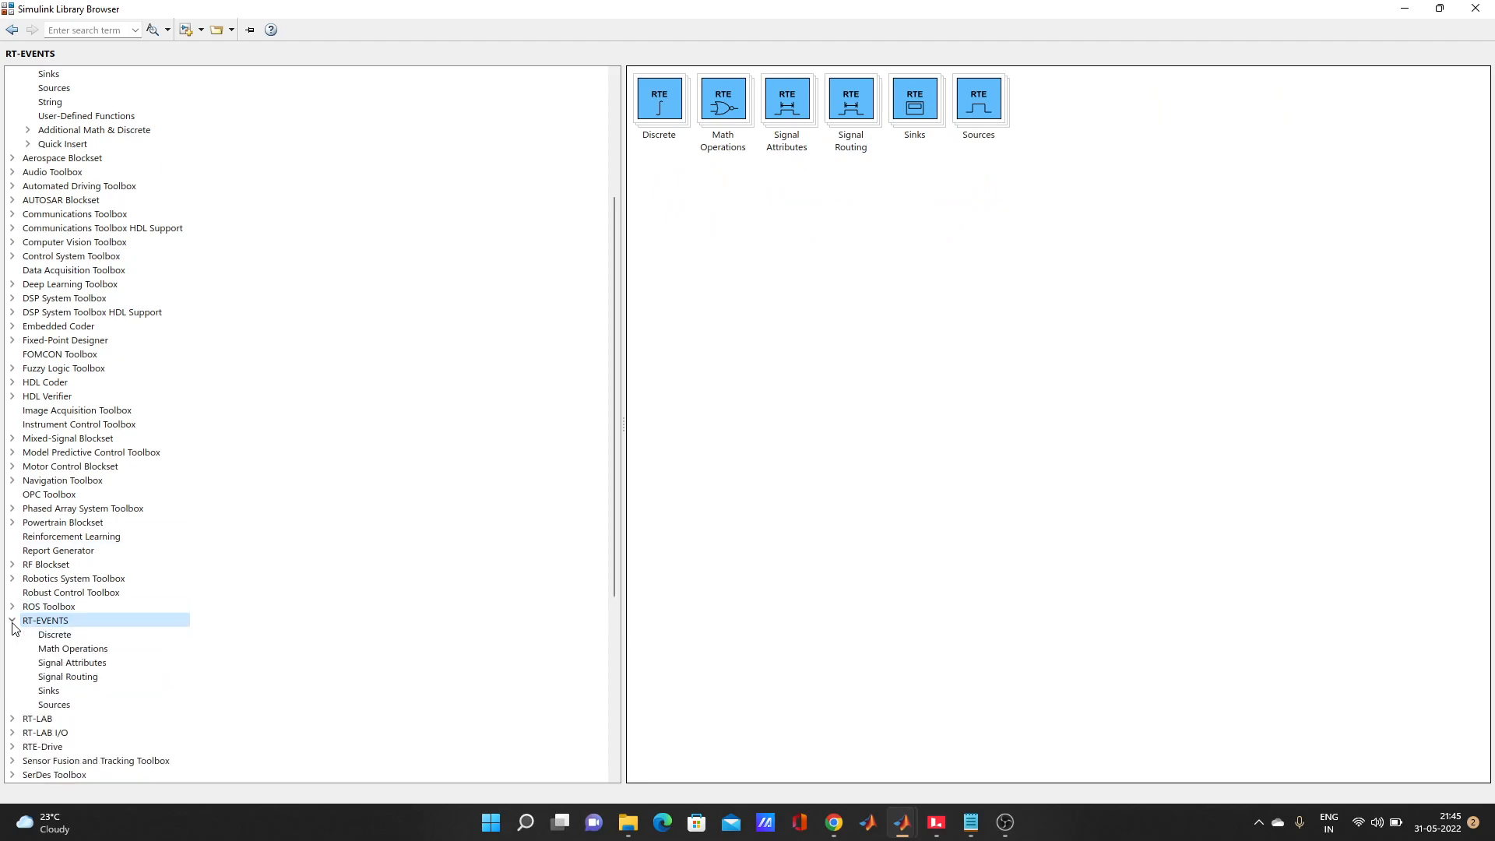
{"action": "left_click", "coordinate": [53, 636]}
{"action": "left_click", "coordinate": [81, 651]}
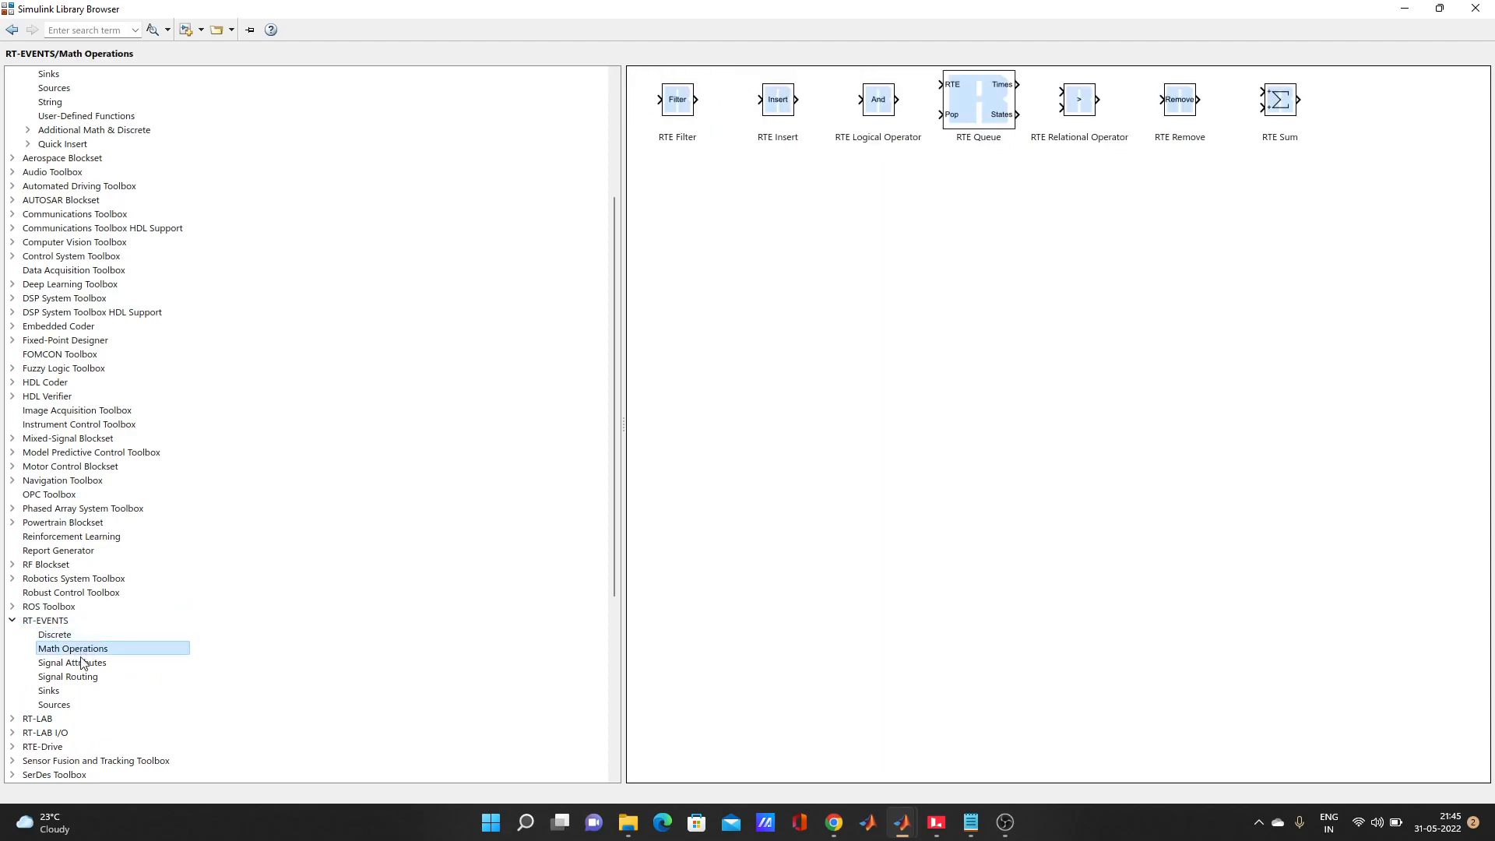
{"action": "left_click", "coordinate": [93, 676]}
{"action": "left_click", "coordinate": [97, 664]}
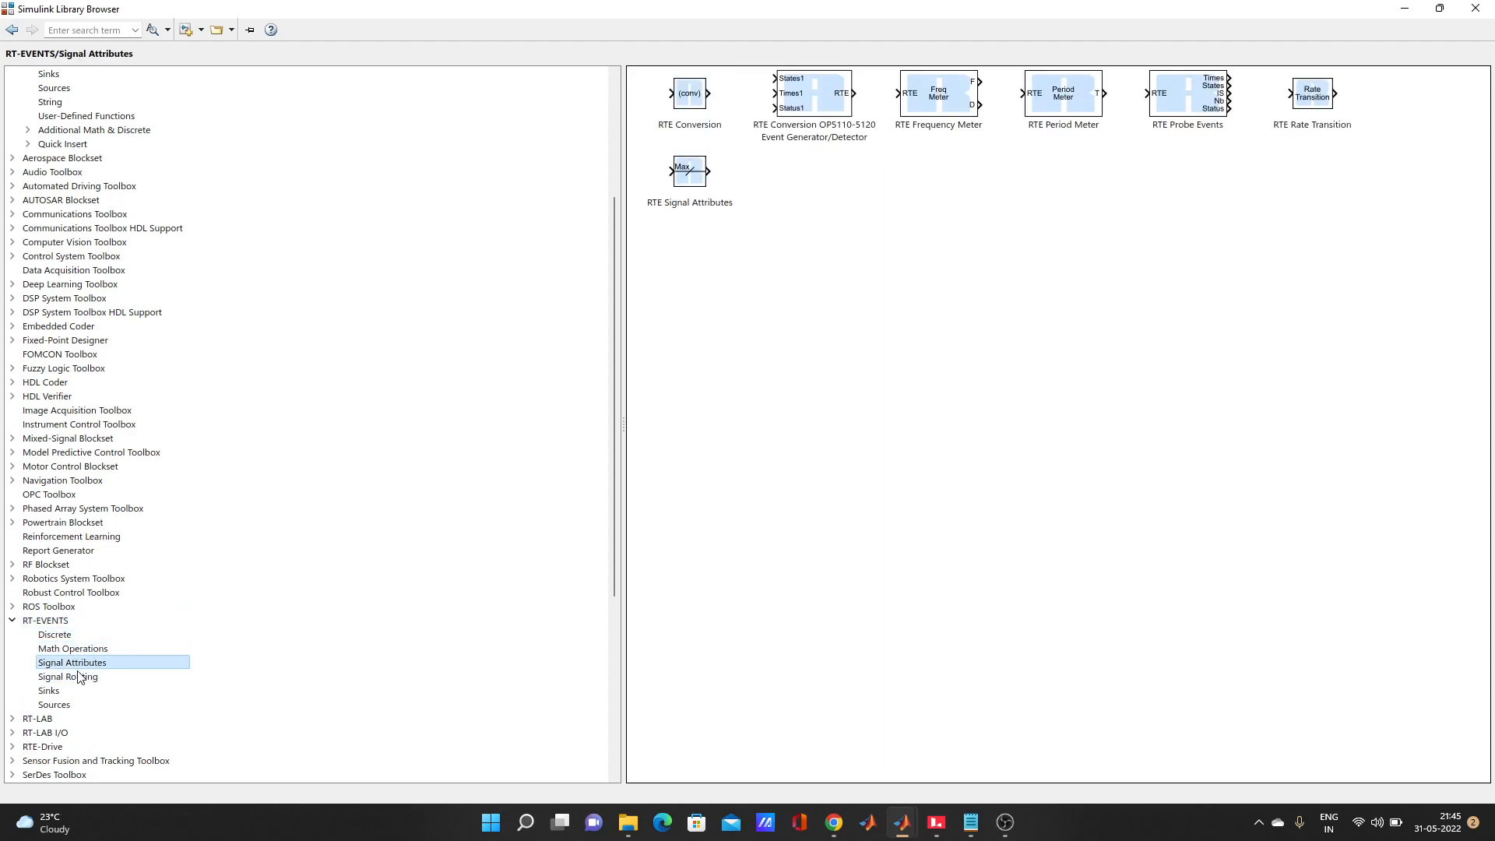
{"action": "left_click", "coordinate": [45, 706]}
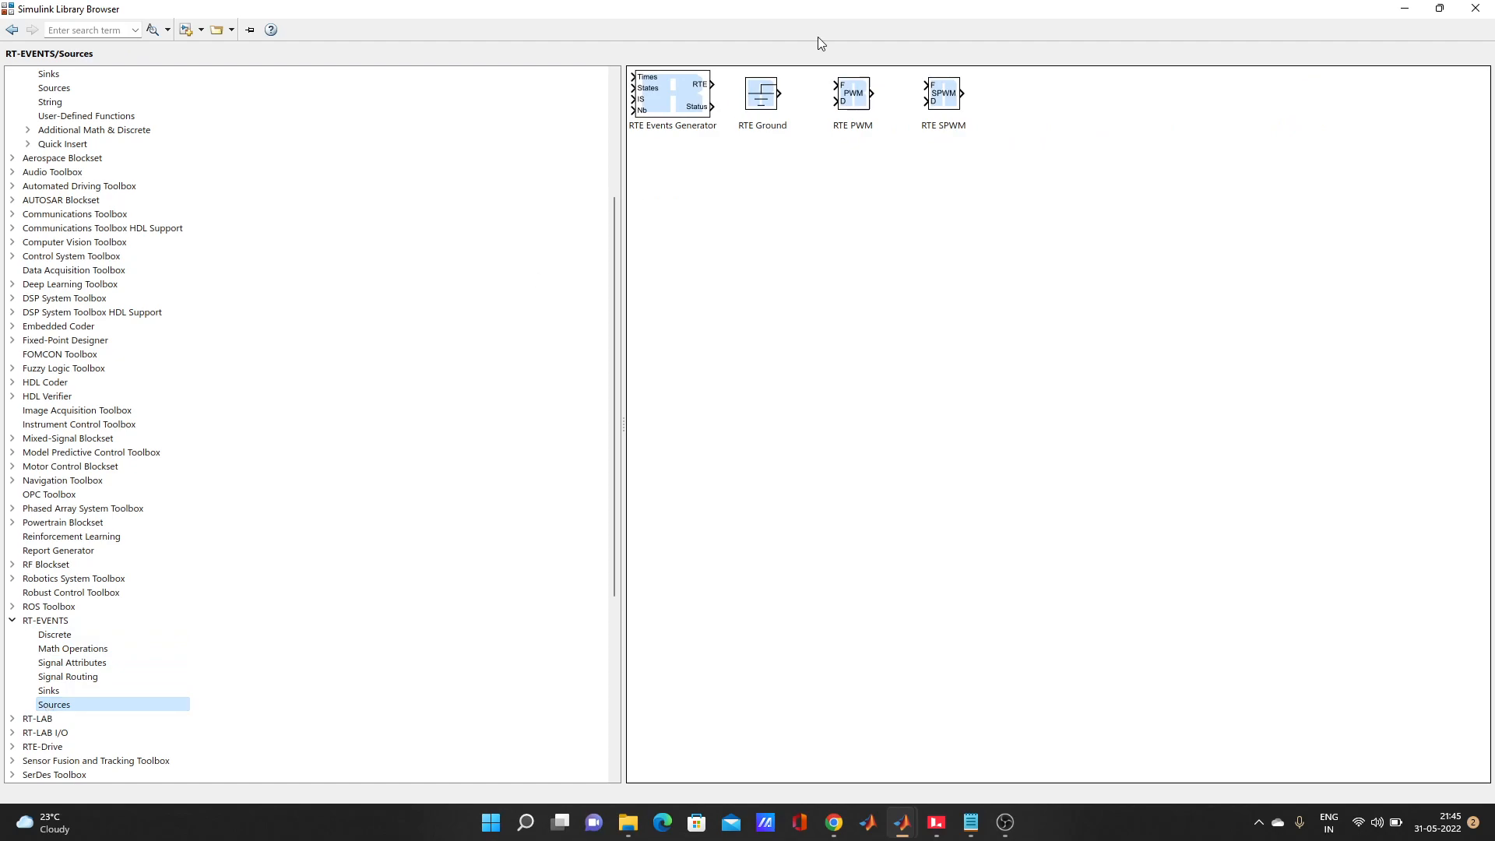
- Minimize the Library Browser and bring up the untitled Simulink model
{"action": "left_click", "coordinate": [1399, 8]}
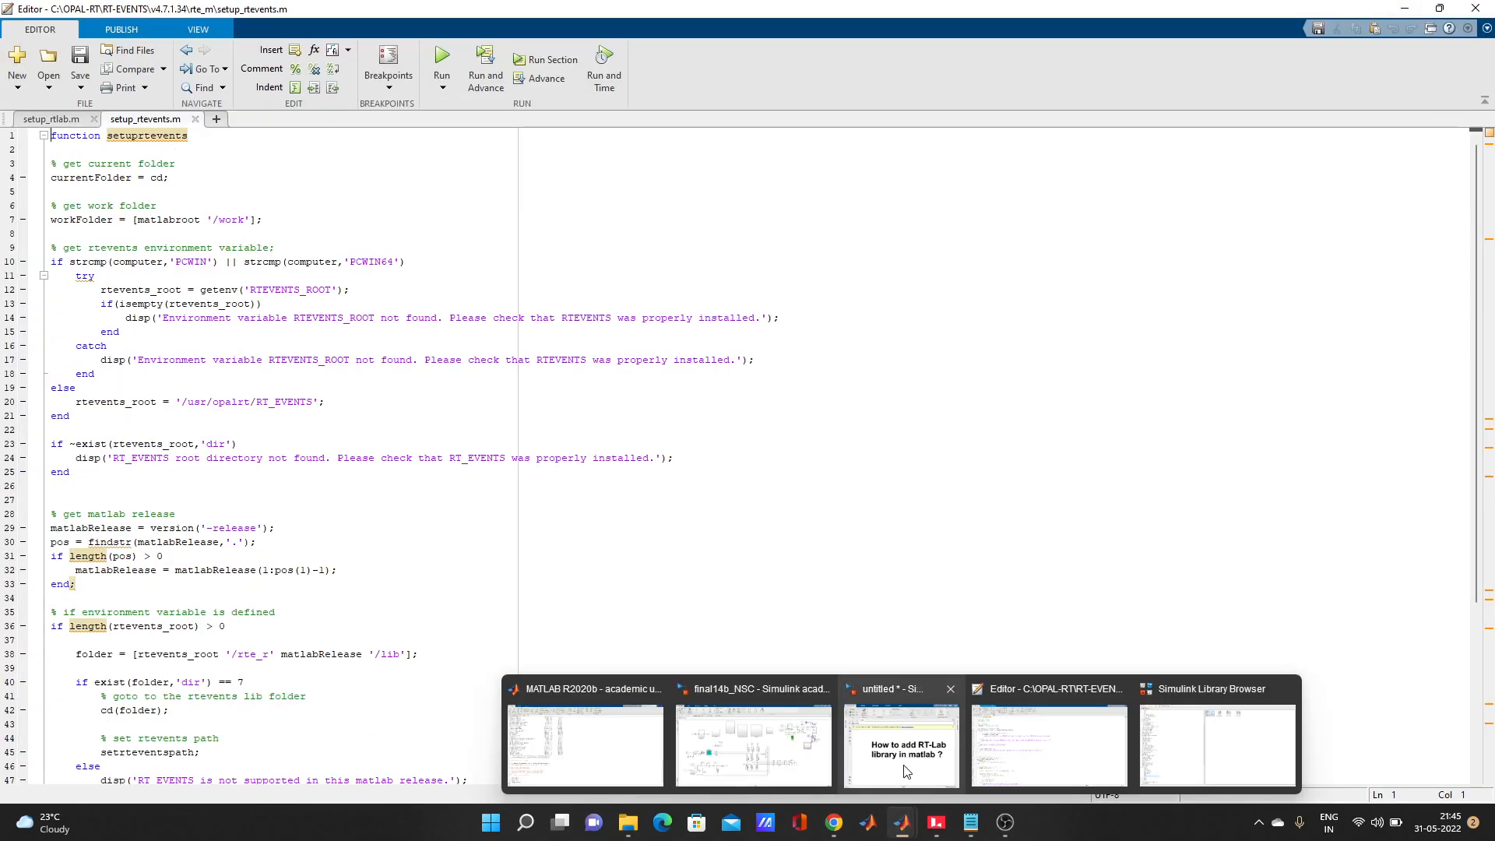
{"action": "left_click", "coordinate": [908, 774]}
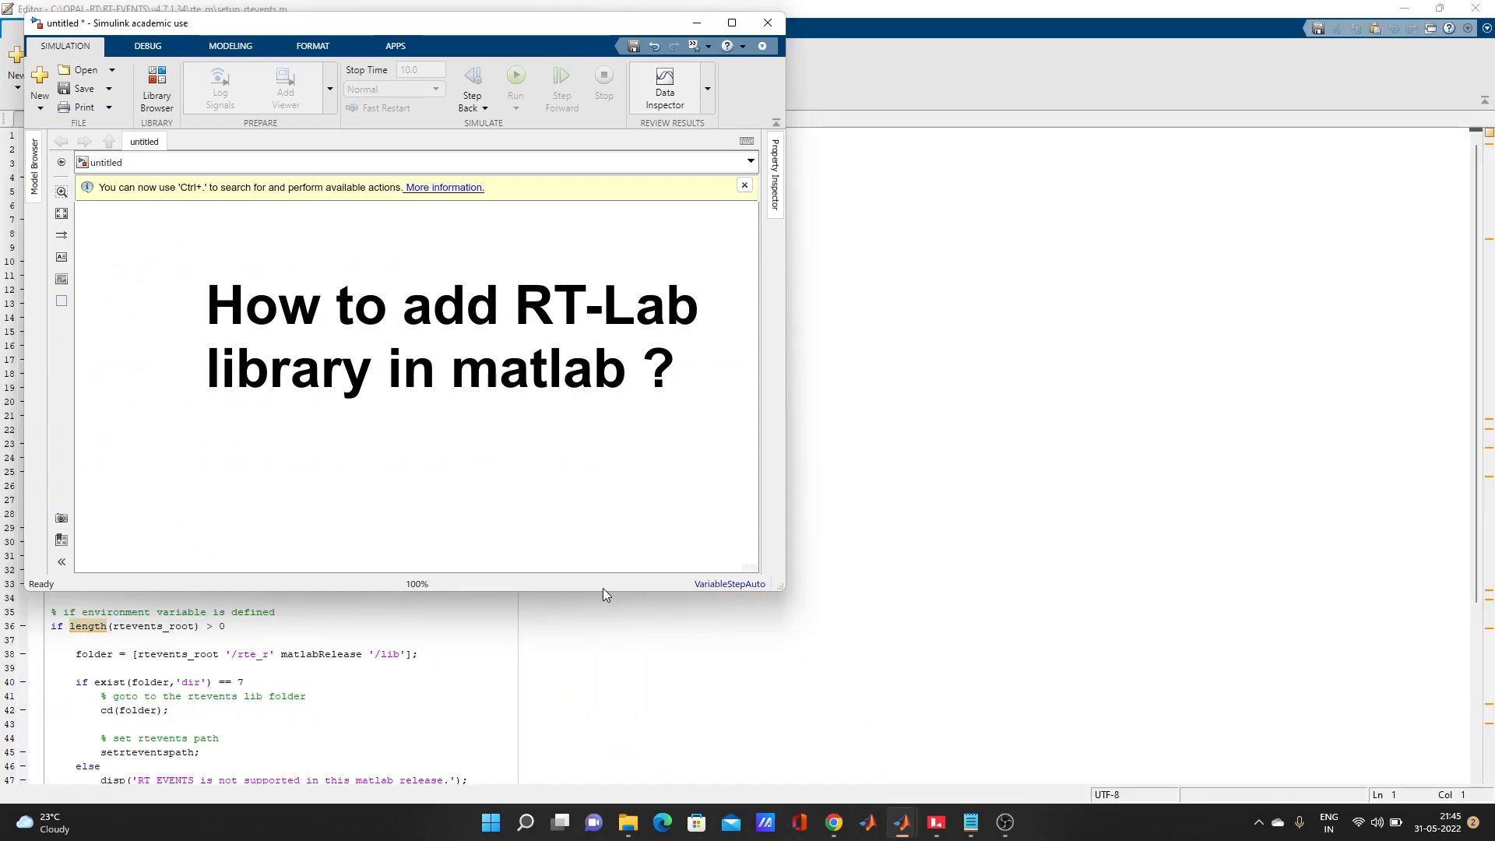